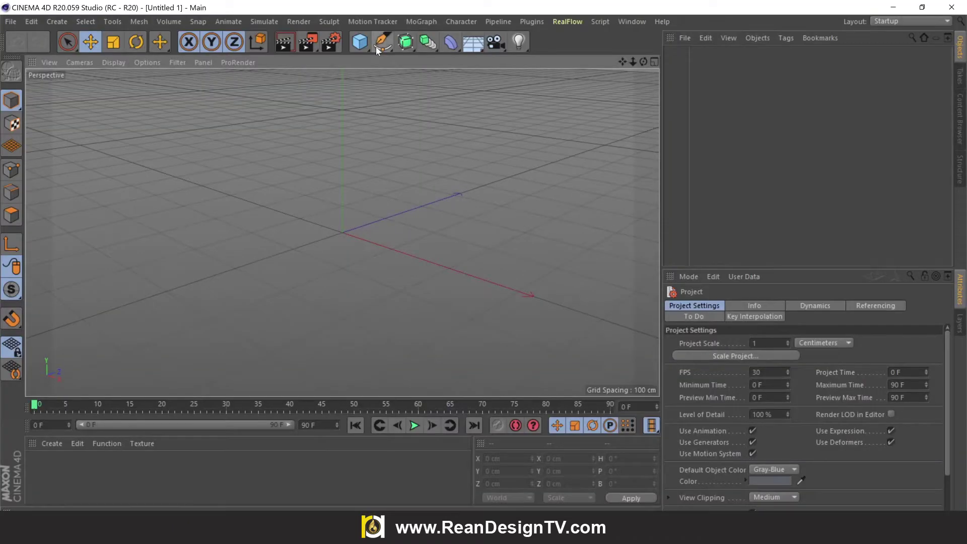
Open the spline shapes palette from the top toolbar
{"action": "left_click", "coordinate": [376, 47]}
Add a Text spline with Middle alignment and Bold font style
{"action": "left_click", "coordinate": [601, 78]}
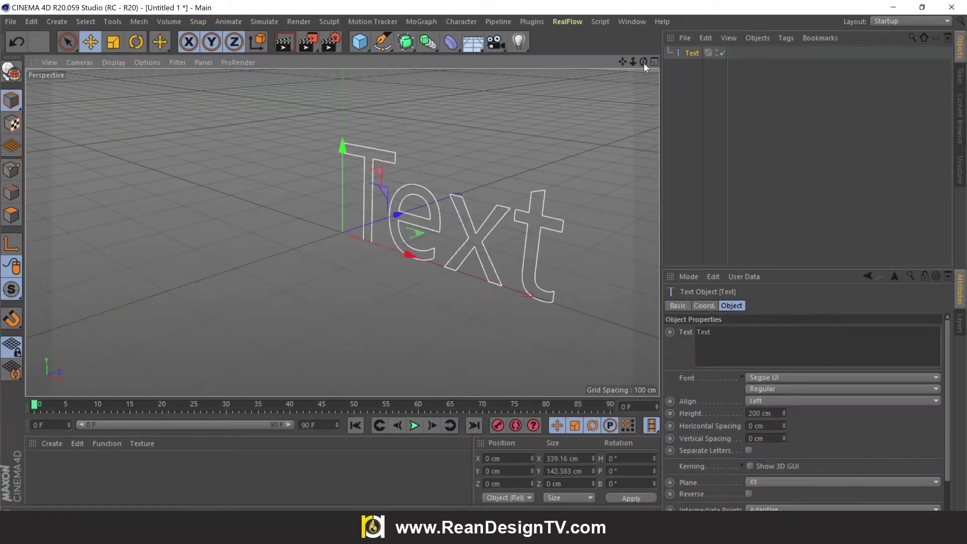
{"action": "left_click_drag", "start_coordinate": [644, 63], "coordinate": [842, 430]}
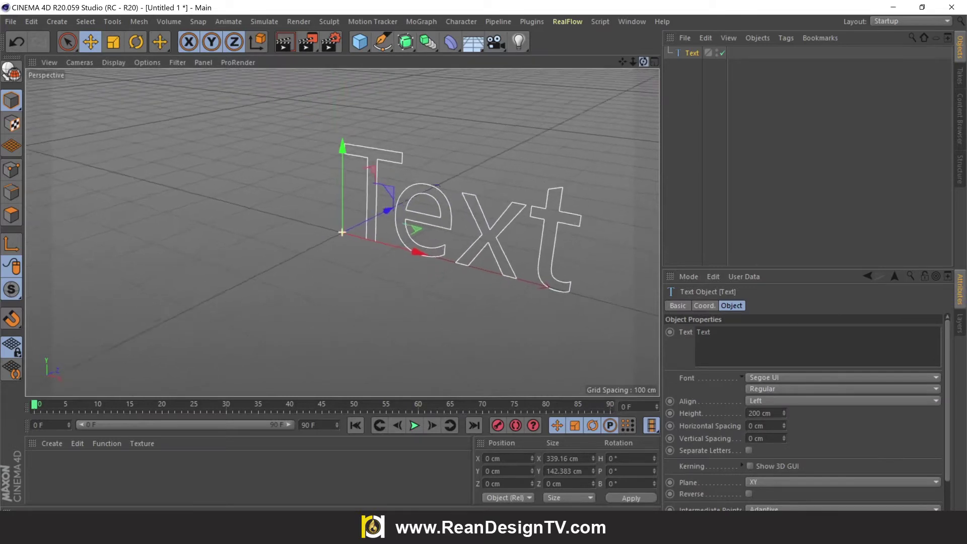
{"action": "left_click", "coordinate": [818, 401]}
{"action": "left_click", "coordinate": [813, 421]}
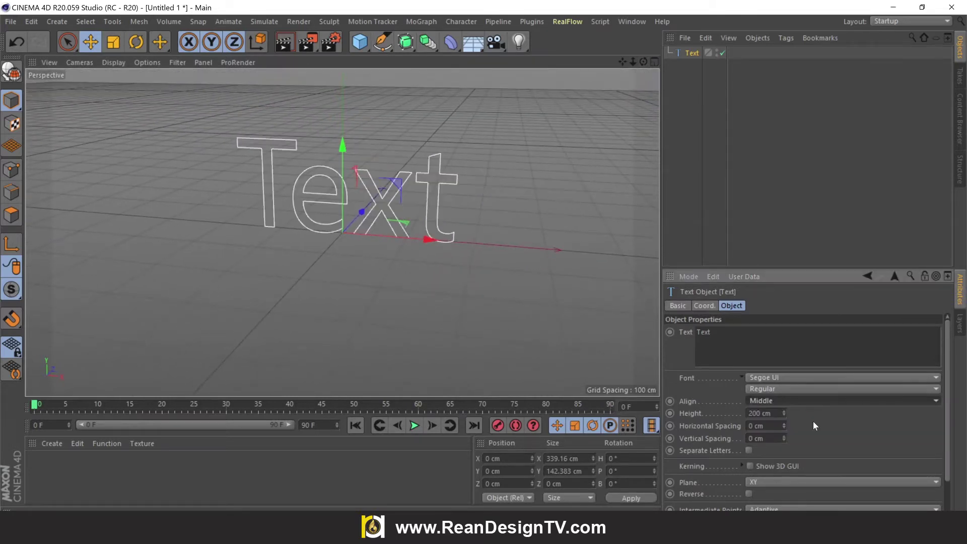
{"action": "left_click", "coordinate": [781, 387]}
{"action": "left_click", "coordinate": [781, 398]}
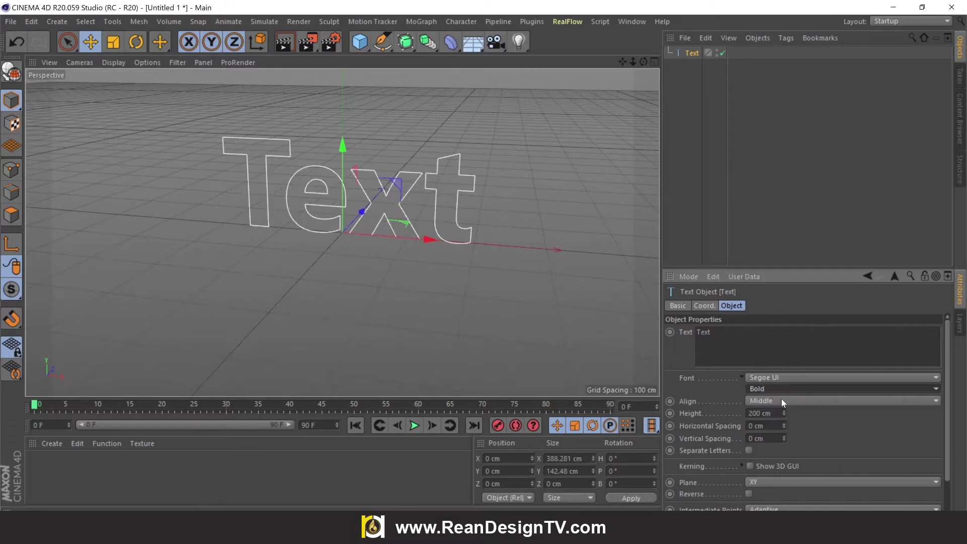
Replace the placeholder word with REAN and orbit to a closer frontal view
{"action": "double_click", "coordinate": [704, 332]}
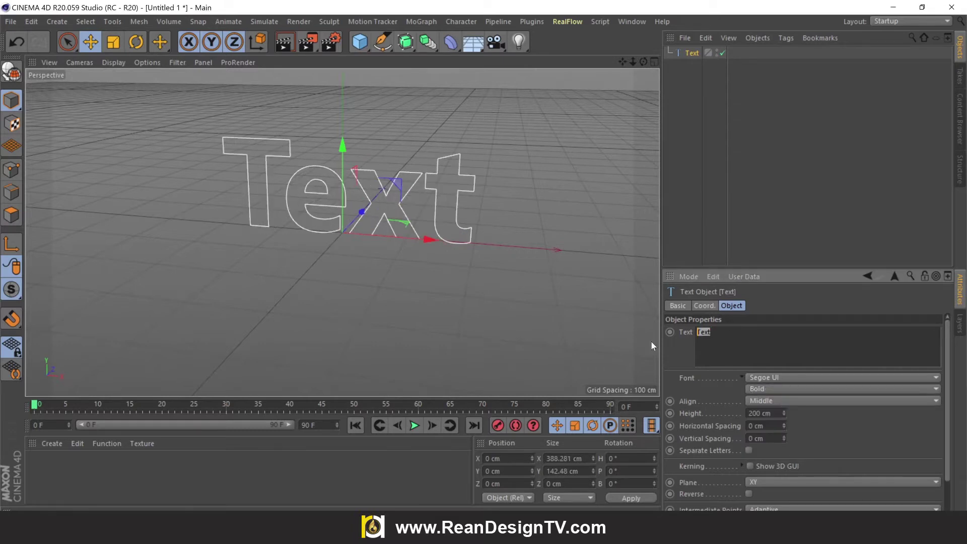
{"action": "type", "text": "Re"}
{"action": "key", "text": "BackSpace"}
{"action": "type", "text": "EA"}
{"action": "type", "text": "N"}
{"action": "left_click", "coordinate": [549, 277]}
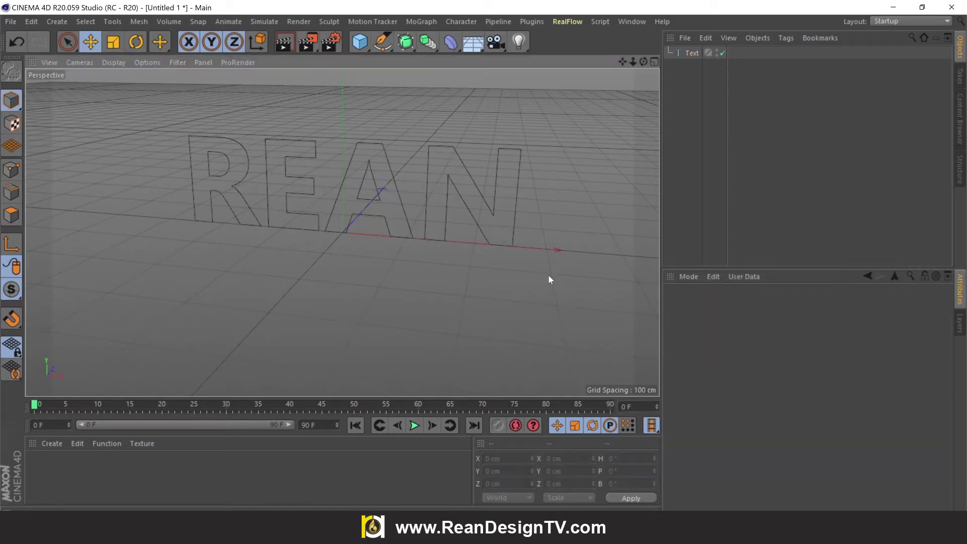
{"action": "left_click", "coordinate": [480, 214]}
{"action": "left_click_drag", "start_coordinate": [481, 214], "coordinate": [483, 162], "text": "alt"}
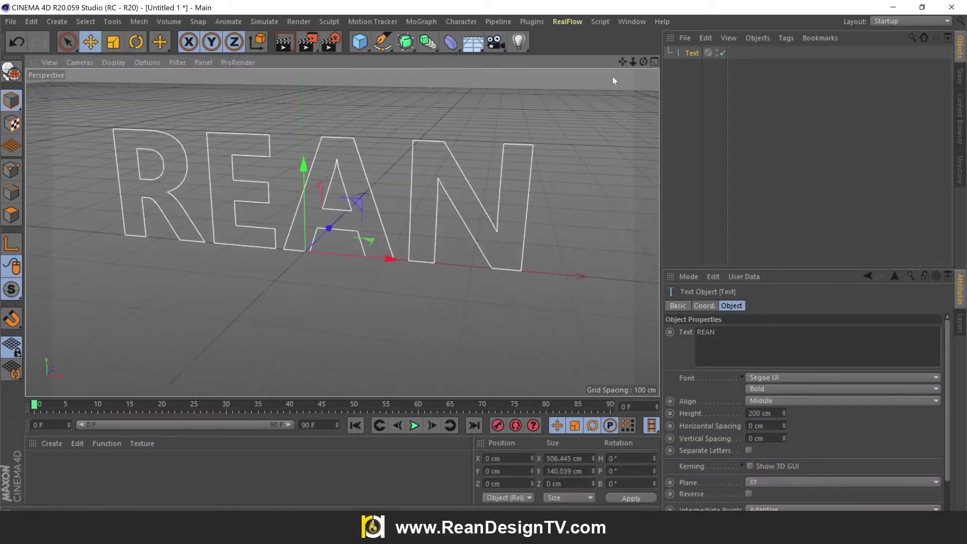
{"action": "middle_click_drag", "start_coordinate": [612, 81], "coordinate": [623, 66], "text": "alt"}
{"action": "mouse_move", "coordinate": [639, 62]}
{"action": "left_mouse_down"}
{"action": "mouse_move", "coordinate": [619, 63]}
{"action": "mouse_move", "coordinate": [643, 62]}
{"action": "left_mouse_up"}
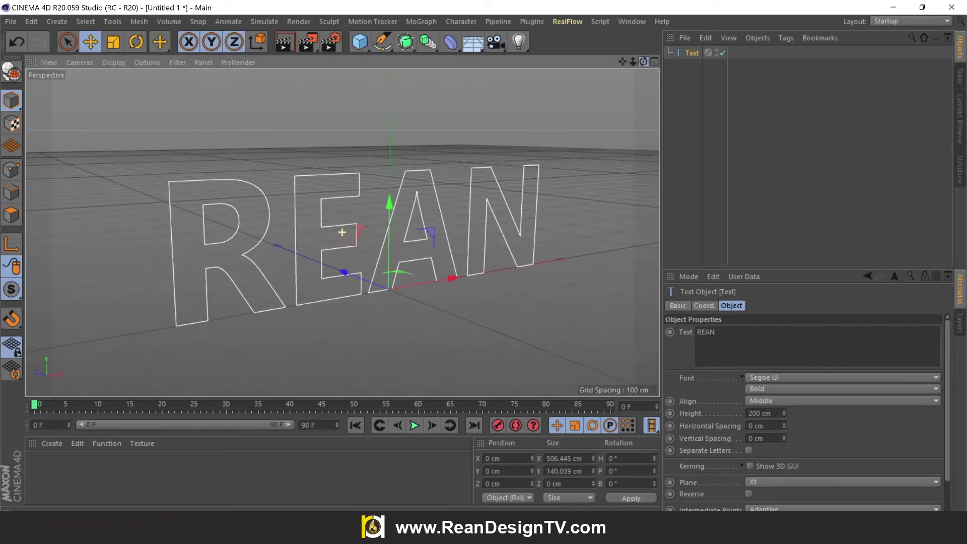
Add a Rectangle spline with Width and Height both set to 6 cm
{"action": "left_click", "coordinate": [378, 46]}
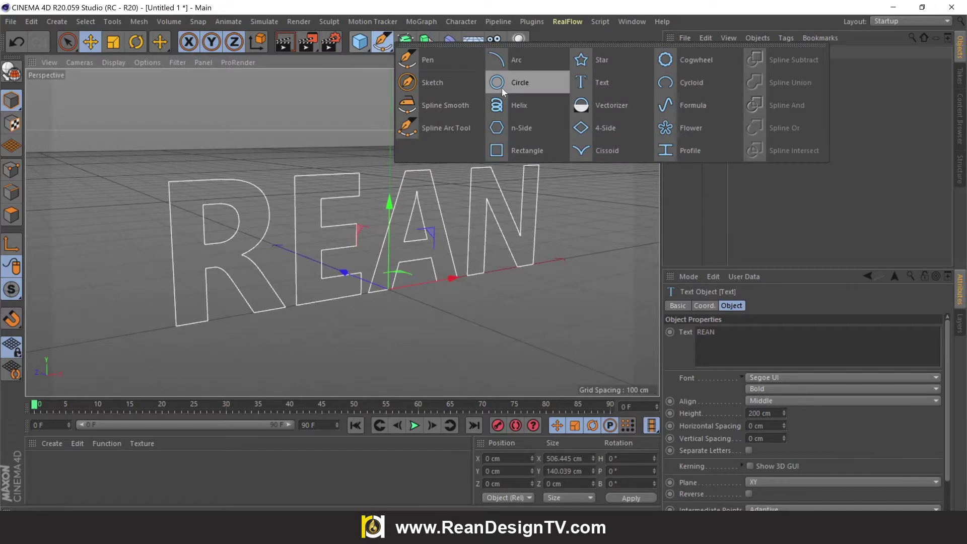
{"action": "left_click", "coordinate": [528, 146]}
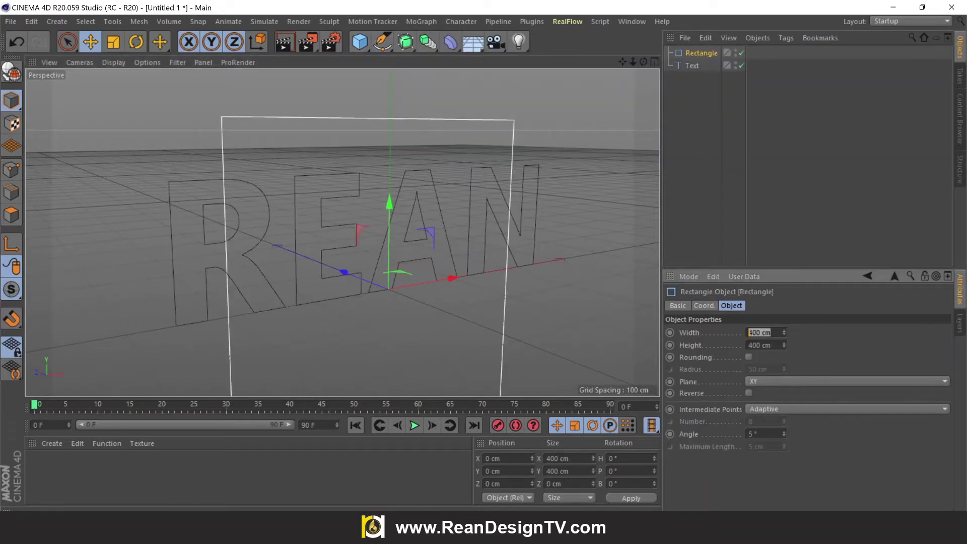
{"action": "double_click", "coordinate": [758, 333]}
{"action": "type", "text": "6"}
{"action": "key", "text": "Tab"}
{"action": "type", "text": "6"}
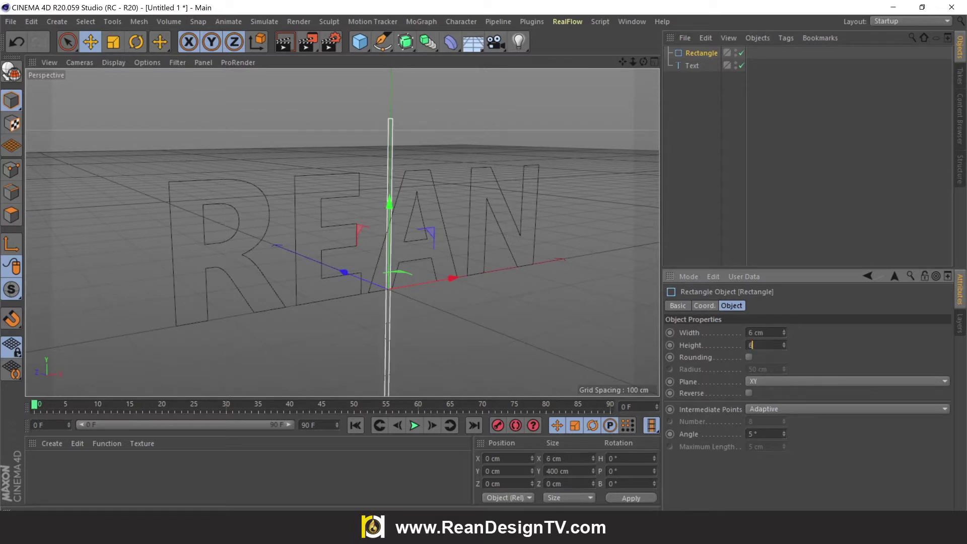
{"action": "key", "text": "Return"}
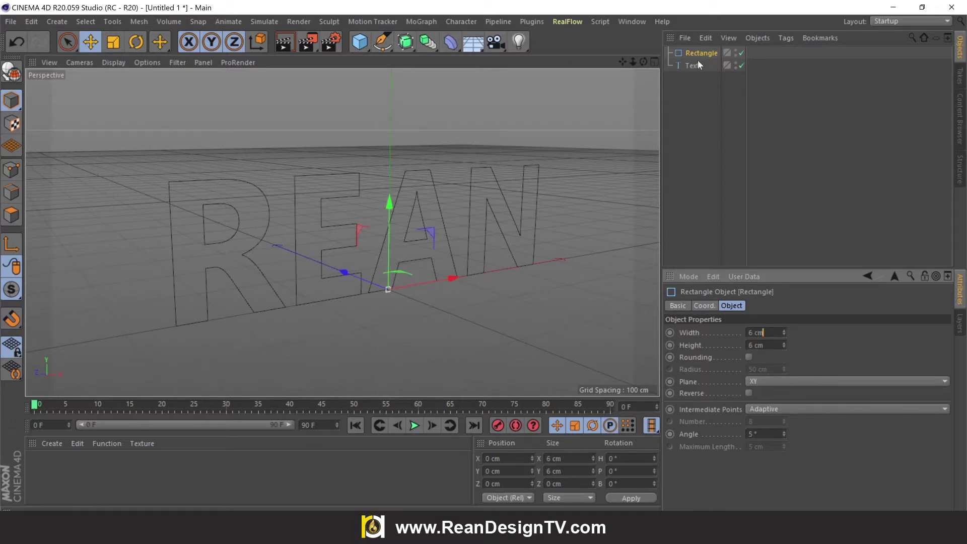
{"action": "left_click", "coordinate": [699, 52]}
{"action": "left_click", "coordinate": [693, 66]}
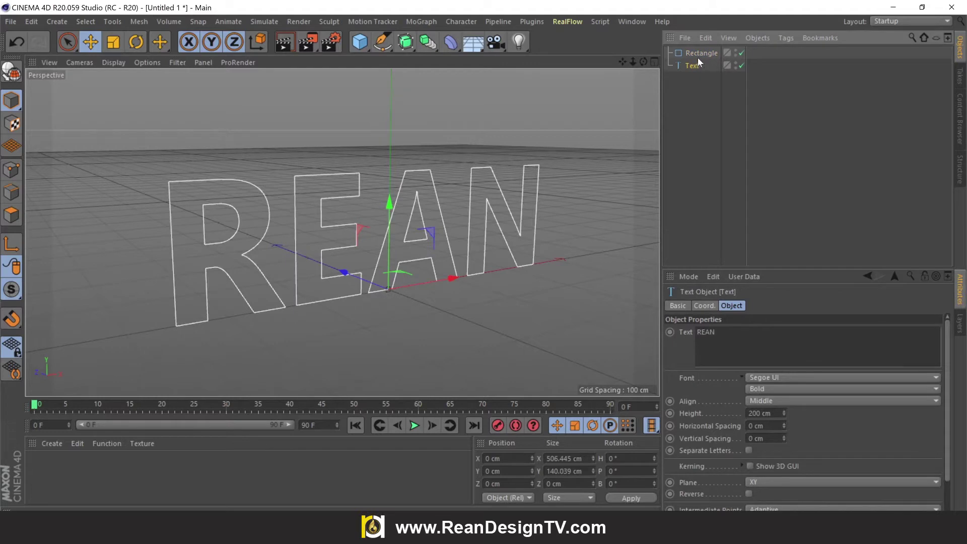
{"action": "left_click", "coordinate": [701, 53]}
Add a Sweep generator with the Rectangle and REAN Text nested as its children
{"action": "left_click", "coordinate": [405, 42]}
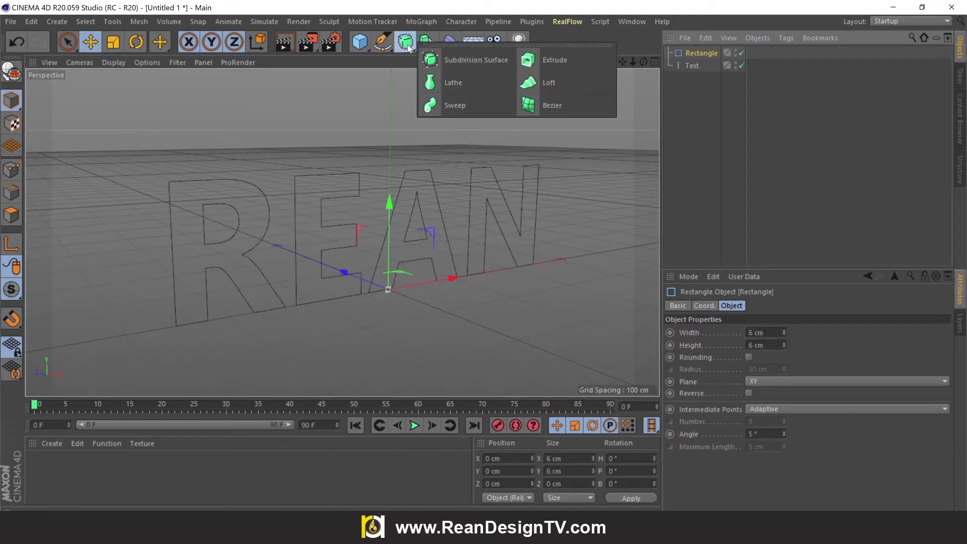
{"action": "left_click", "coordinate": [465, 104]}
{"action": "left_click", "coordinate": [684, 64]}
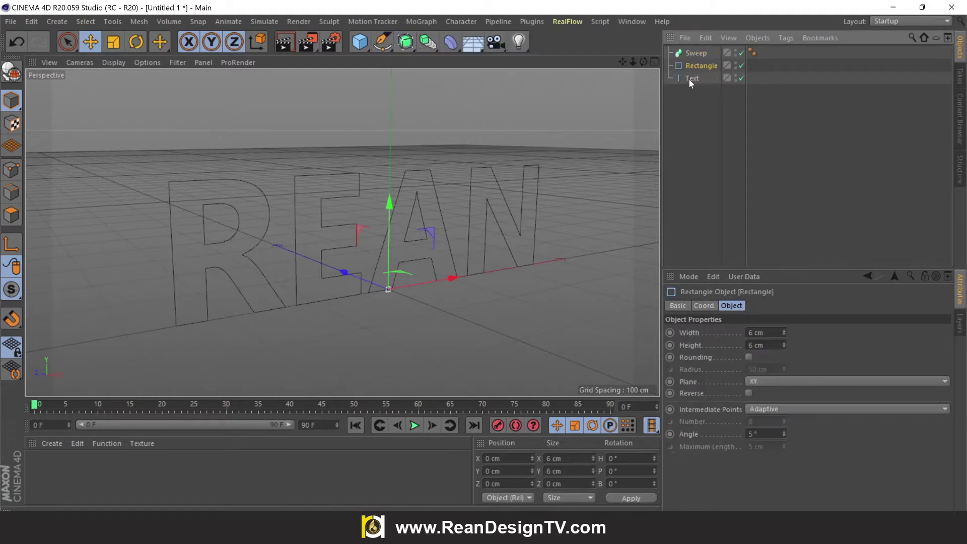
{"action": "left_click_drag", "start_coordinate": [694, 64], "coordinate": [696, 50]}
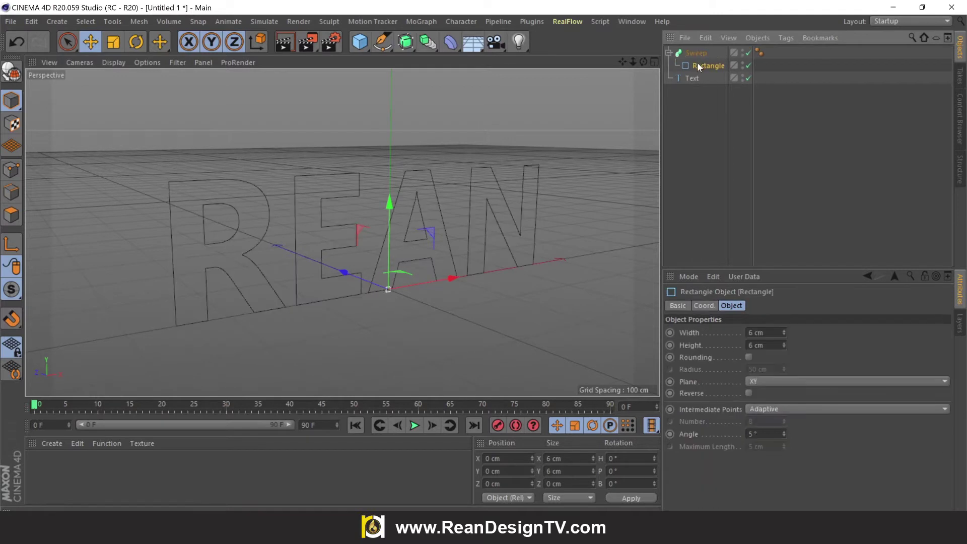
{"action": "left_click", "coordinate": [690, 78]}
{"action": "left_click", "coordinate": [694, 65], "text": "ctrl"}
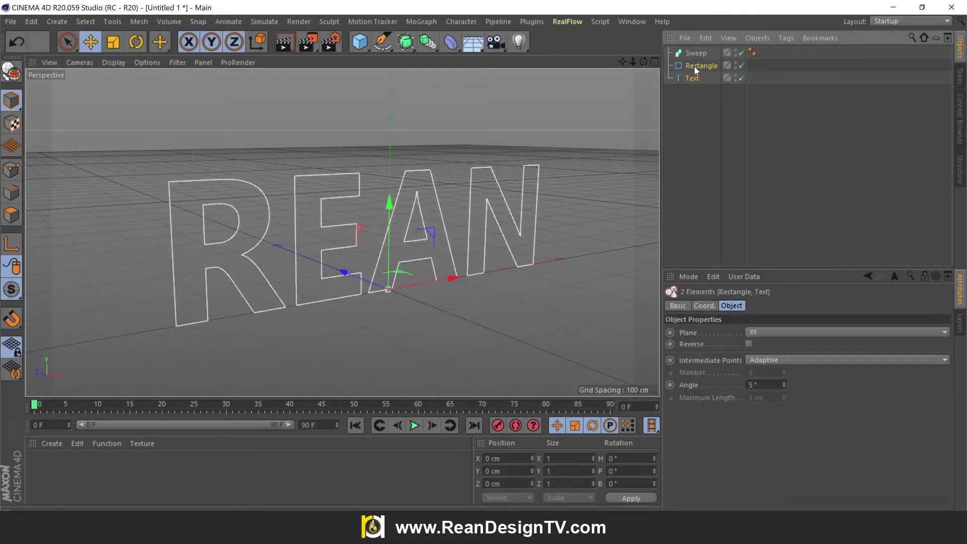
{"action": "left_click_drag", "start_coordinate": [699, 50], "coordinate": [696, 56]}
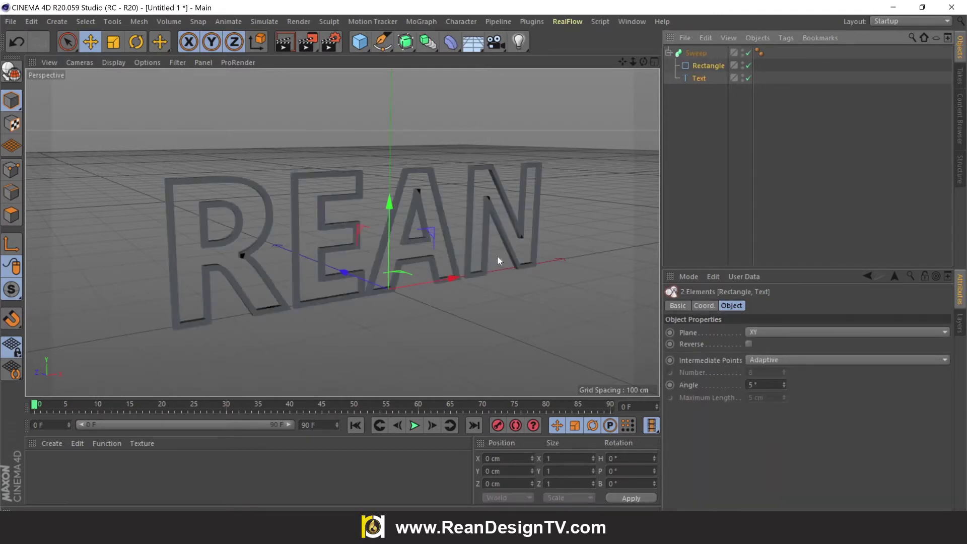
{"action": "mouse_move", "coordinate": [343, 206]}
{"action": "right_mouse_down", "text": "alt"}
{"action": "mouse_move", "coordinate": [376, 241]}
{"action": "mouse_move", "coordinate": [478, 166]}
{"action": "mouse_move", "coordinate": [435, 240]}
{"action": "right_mouse_up", "text": "alt"}
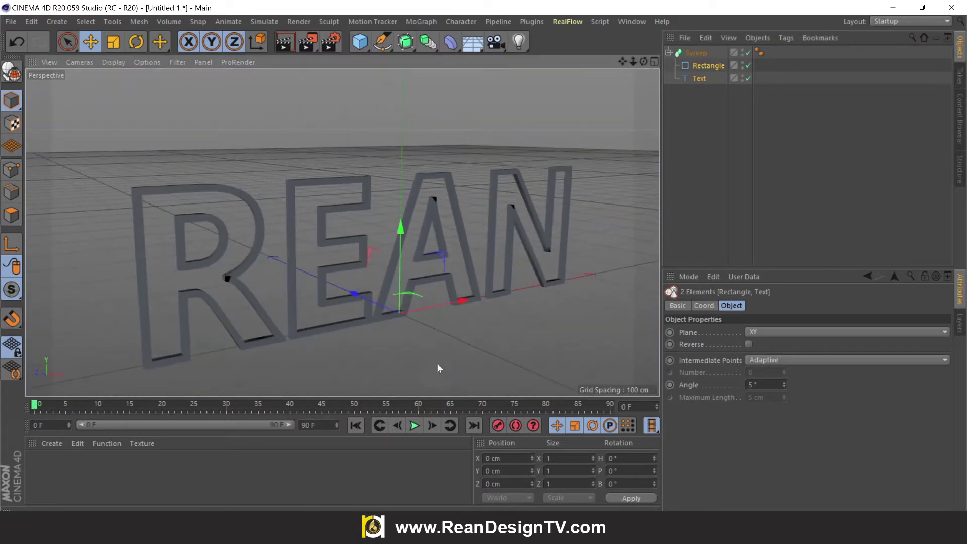
Rename the Sweep object to Light
{"action": "left_click", "coordinate": [428, 332]}
{"action": "left_click", "coordinate": [695, 53]}
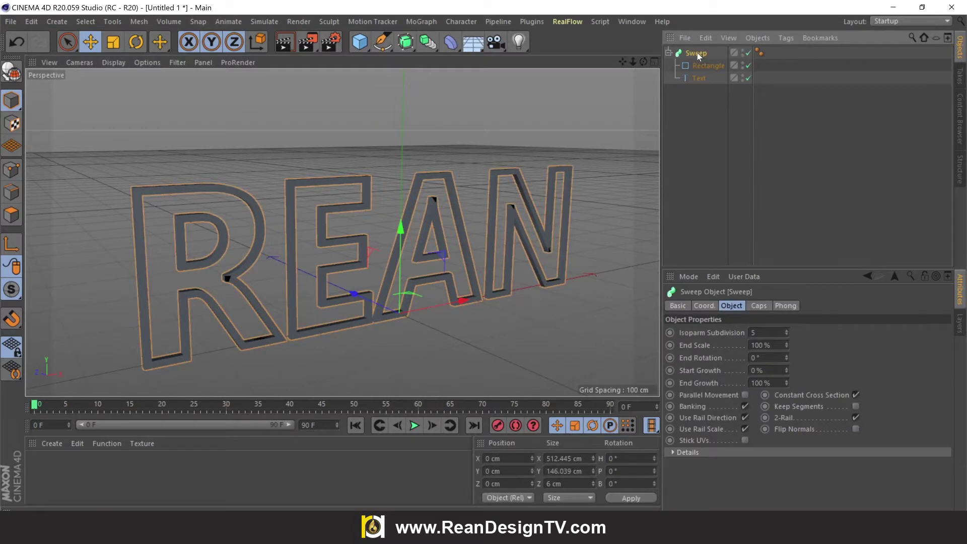
{"action": "double_click", "coordinate": [697, 52]}
{"action": "type", "text": "LIGHT"}
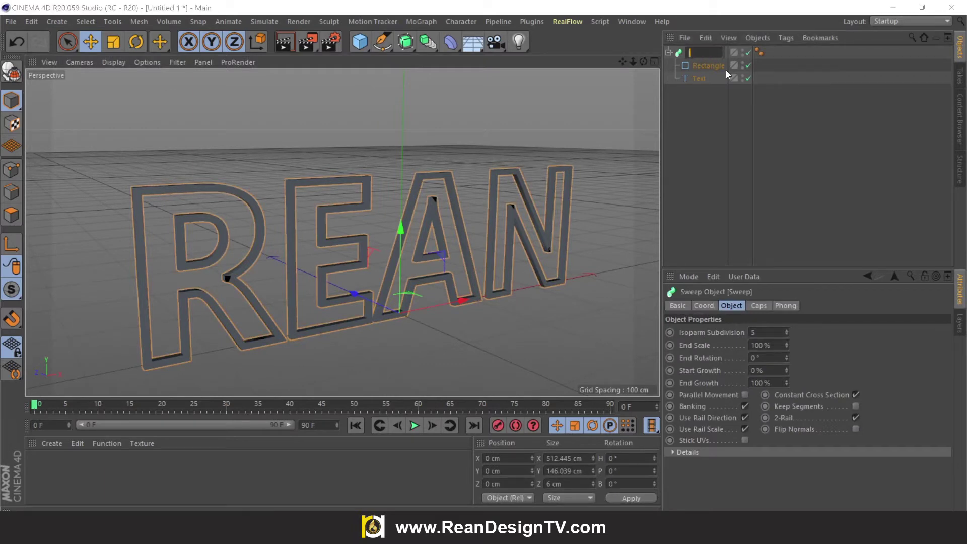
{"action": "key", "text": "BackSpace"}
{"action": "key", "text": "BackSpace"}
{"action": "key", "text": "BackSpace"}
{"action": "type", "text": "h"}
{"action": "type", "text": "t"}
{"action": "key", "text": "Return"}
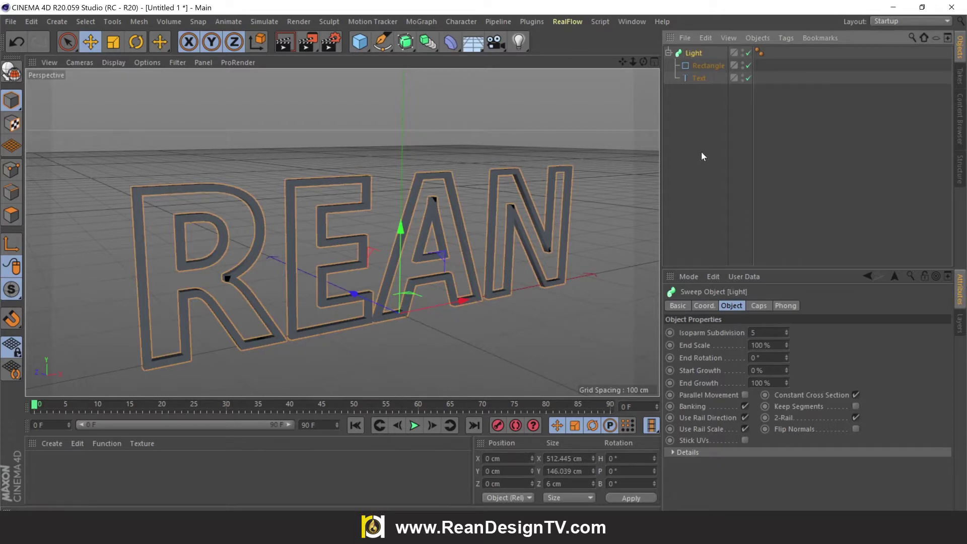
Duplicate the Light sweep and name the copy Text
{"action": "left_click", "coordinate": [701, 154]}
{"action": "left_click", "coordinate": [694, 53]}
{"action": "key", "text": "ctrl+c"}
{"action": "key", "text": "ctrl+v"}
{"action": "double_click", "coordinate": [694, 54]}
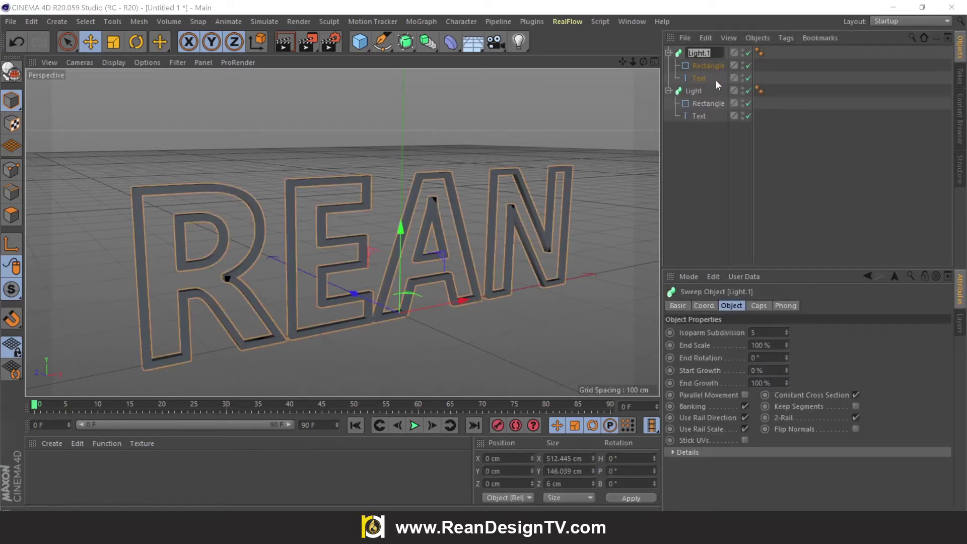
{"action": "type", "text": "Tex"}
{"action": "type", "text": "t"}
{"action": "key", "text": "Return"}
Set the Text sweep's rectangle profile width to 3 cm
{"action": "left_click", "coordinate": [716, 64]}
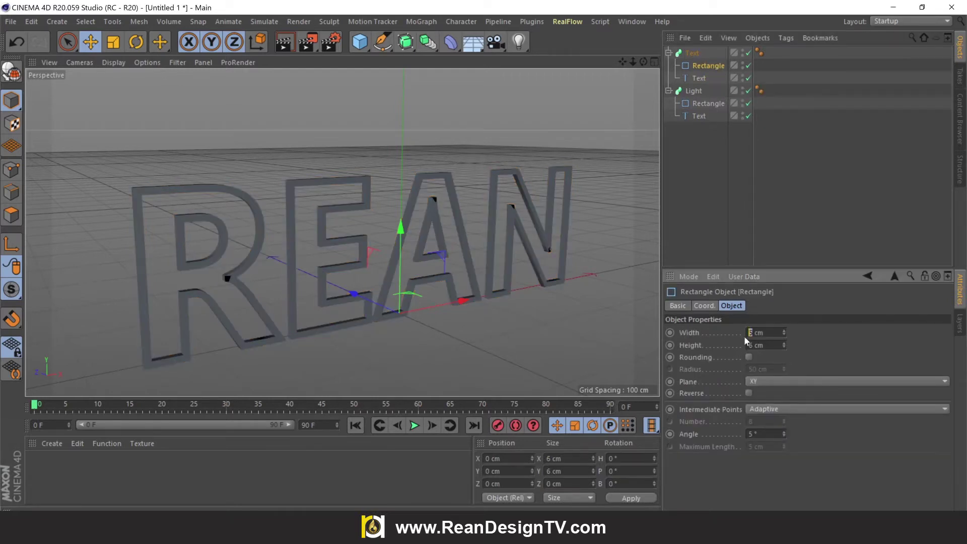
{"action": "type", "text": "3"}
{"action": "key", "text": "Tab"}
{"action": "left_click", "coordinate": [723, 225]}
Collapse and hide the Text sweep, leaving Light visible and selected
{"action": "left_click", "coordinate": [700, 54]}
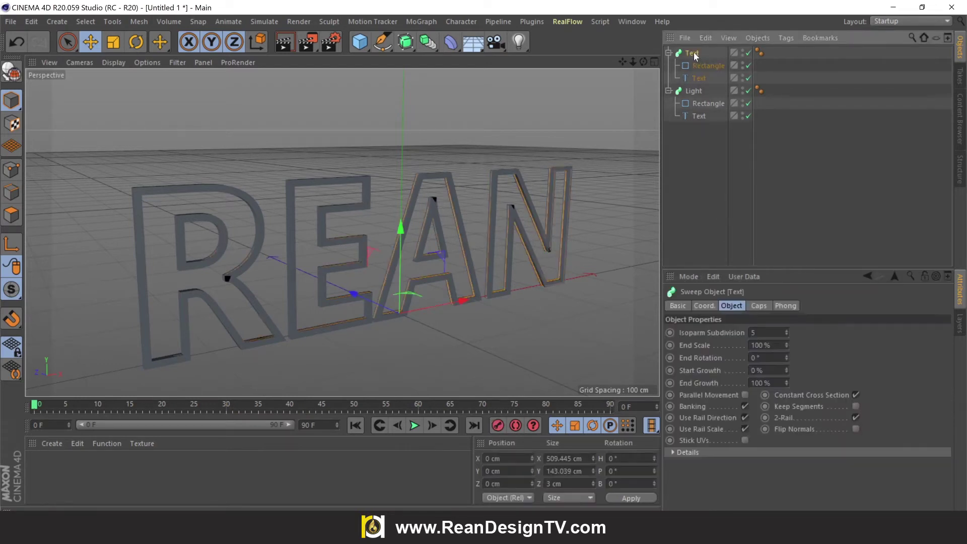
{"action": "left_click", "coordinate": [749, 91]}
{"action": "left_click", "coordinate": [748, 92]}
{"action": "left_click", "coordinate": [669, 52]}
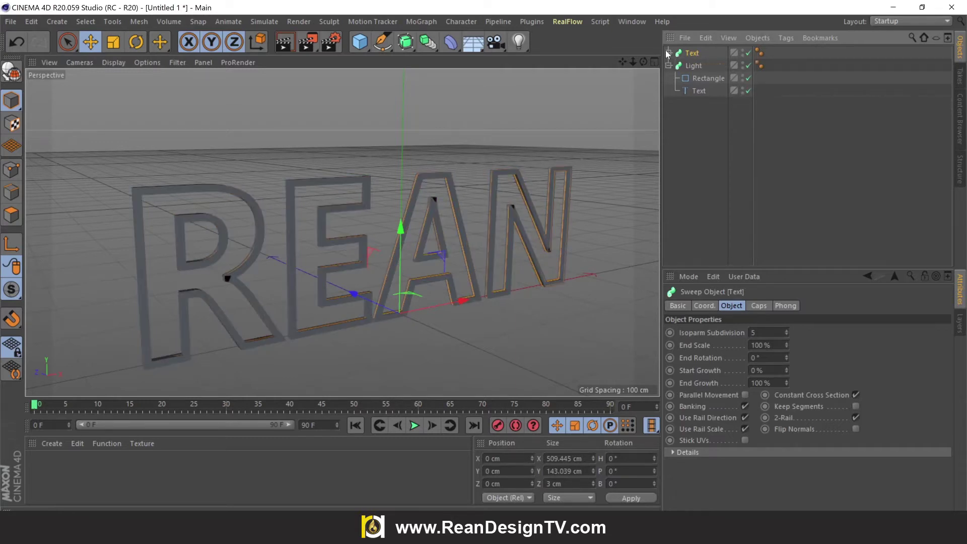
{"action": "left_click", "coordinate": [748, 53]}
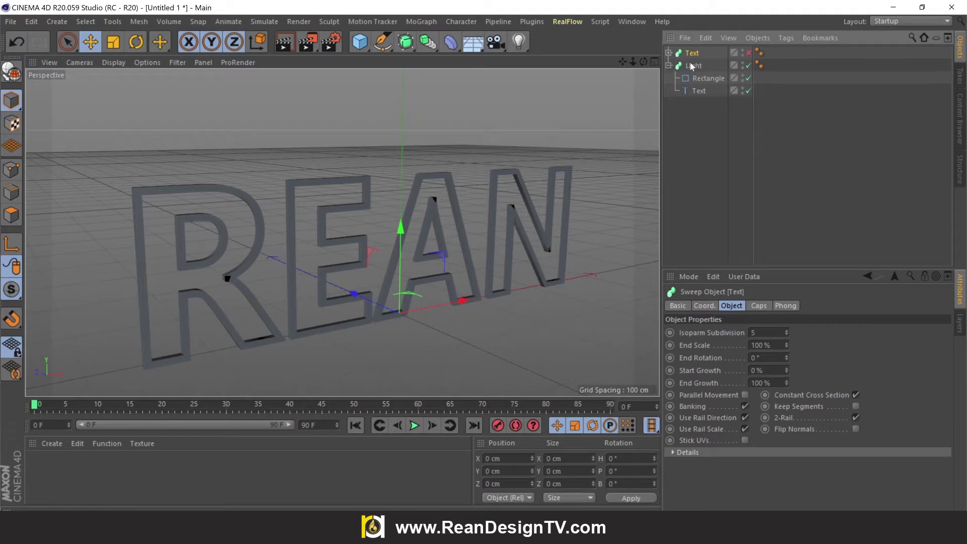
{"action": "left_click", "coordinate": [693, 66]}
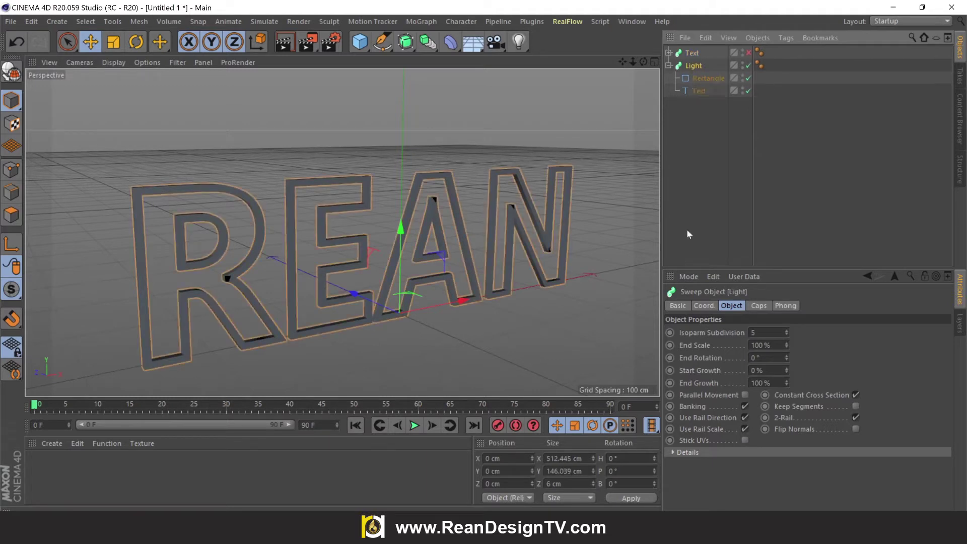
Keyframe the Light sweep's End Growth at 0% on frame 0 and 100% on frame 70
{"action": "left_click_drag", "start_coordinate": [645, 62], "coordinate": [621, 67]}
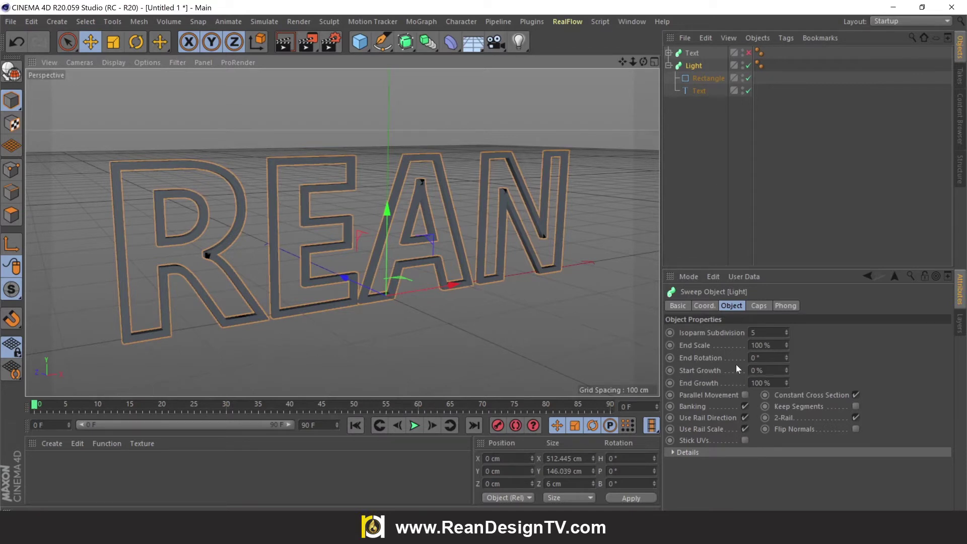
{"action": "mouse_move", "coordinate": [787, 384]}
{"action": "left_mouse_down"}
{"action": "mouse_move", "coordinate": [786, 403]}
{"action": "mouse_move", "coordinate": [786, 390]}
{"action": "left_mouse_up"}
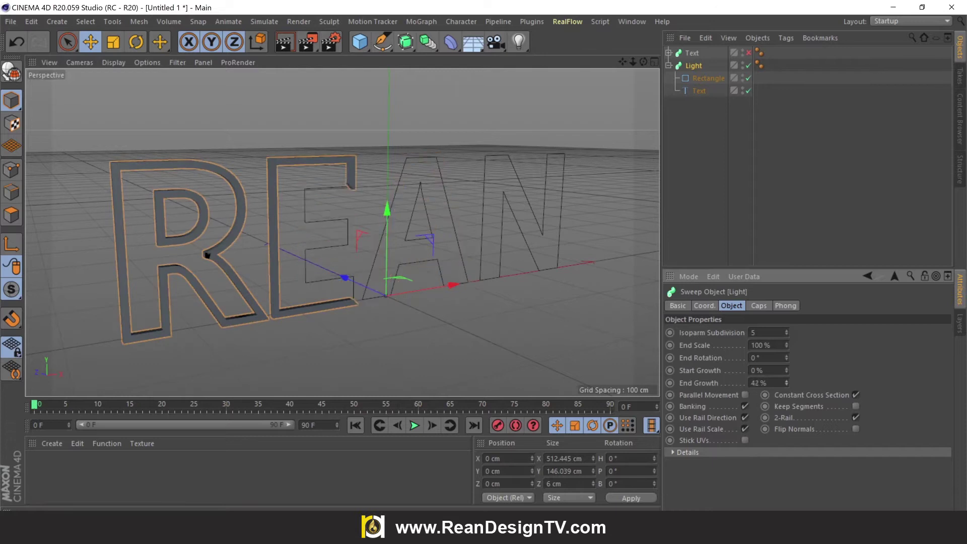
{"action": "left_click_drag", "start_coordinate": [787, 383], "coordinate": [787, 398]}
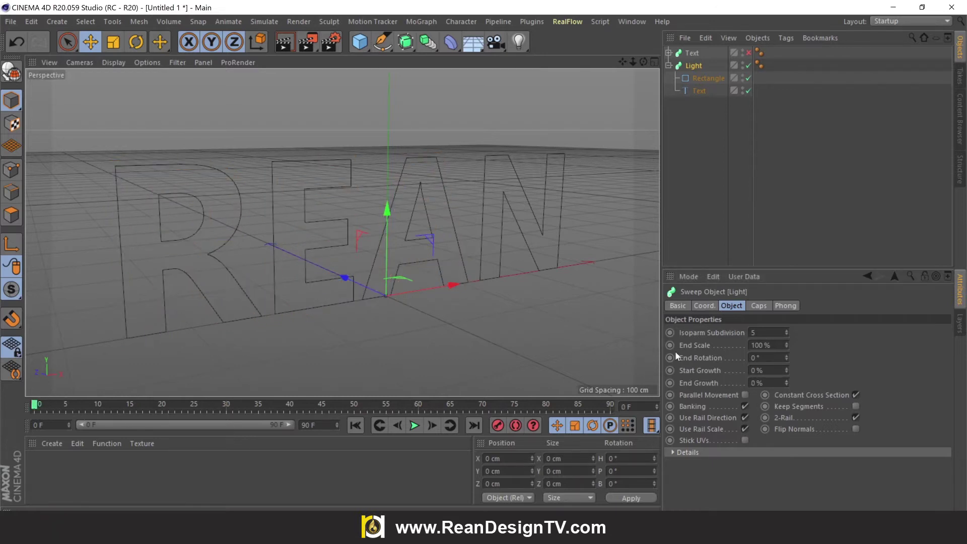
{"action": "left_click", "coordinate": [670, 383]}
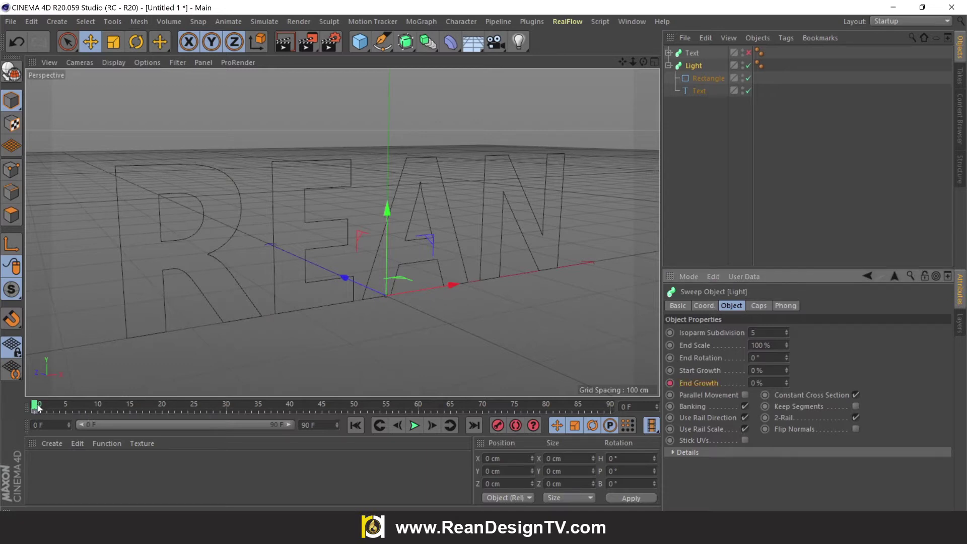
{"action": "left_click_drag", "start_coordinate": [34, 406], "coordinate": [482, 412]}
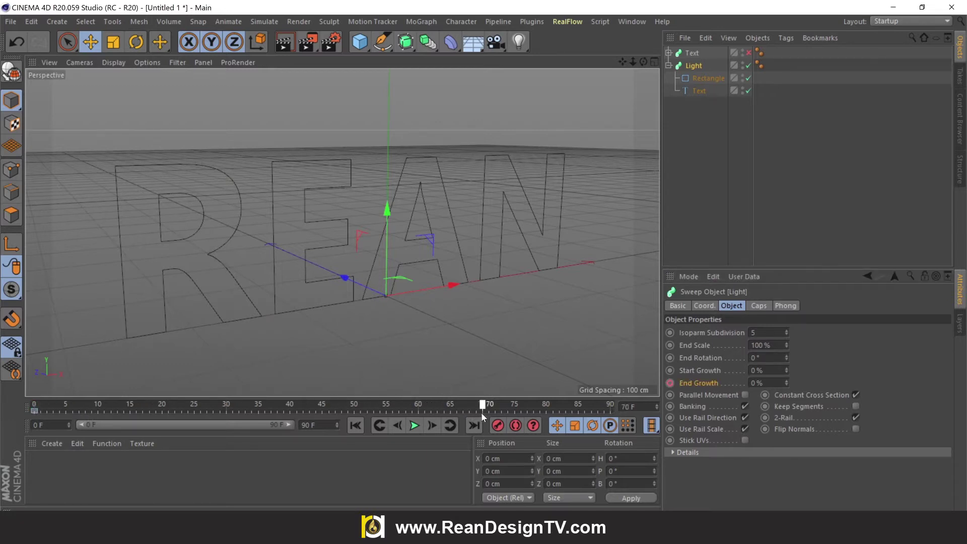
{"action": "left_click_drag", "start_coordinate": [787, 380], "coordinate": [654, 434]}
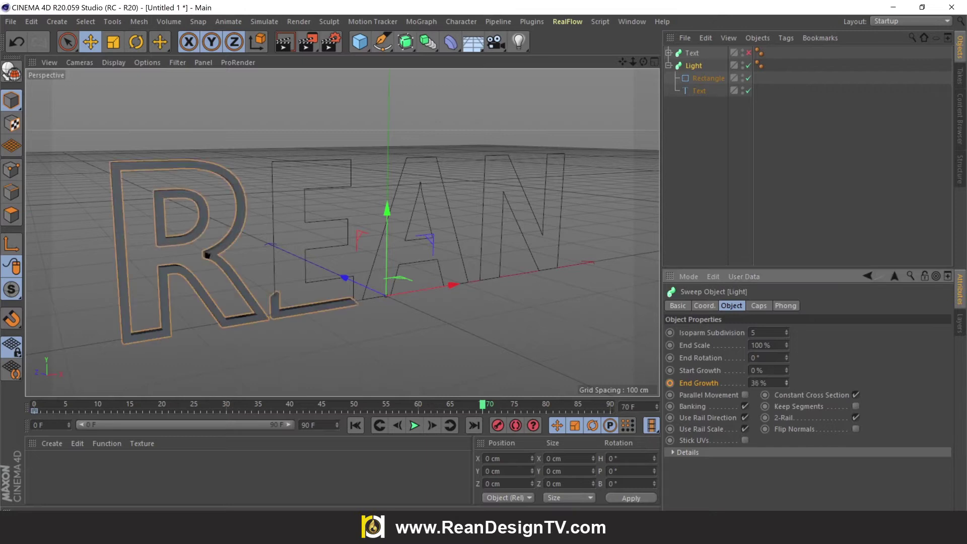
{"action": "left_click", "coordinate": [671, 382]}
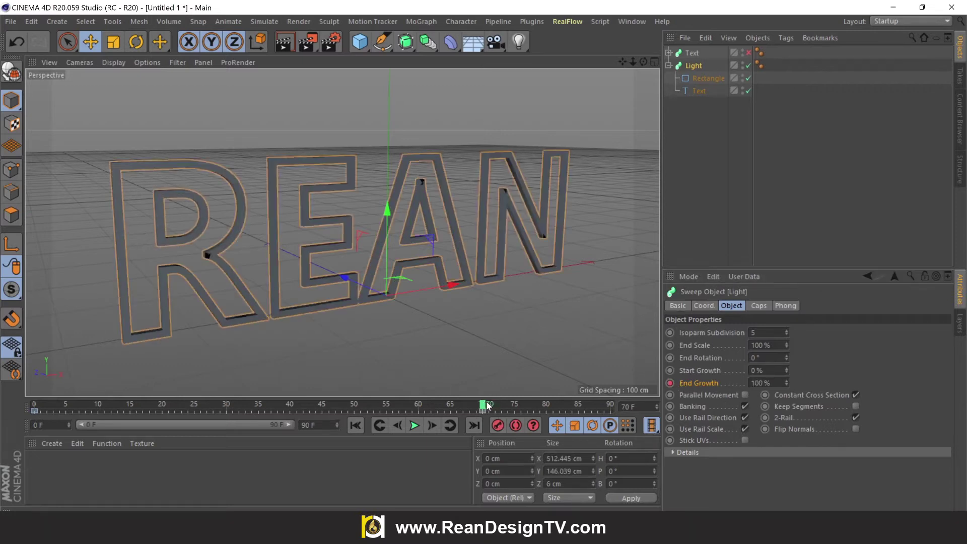
{"action": "left_click_drag", "start_coordinate": [487, 404], "coordinate": [34, 423]}
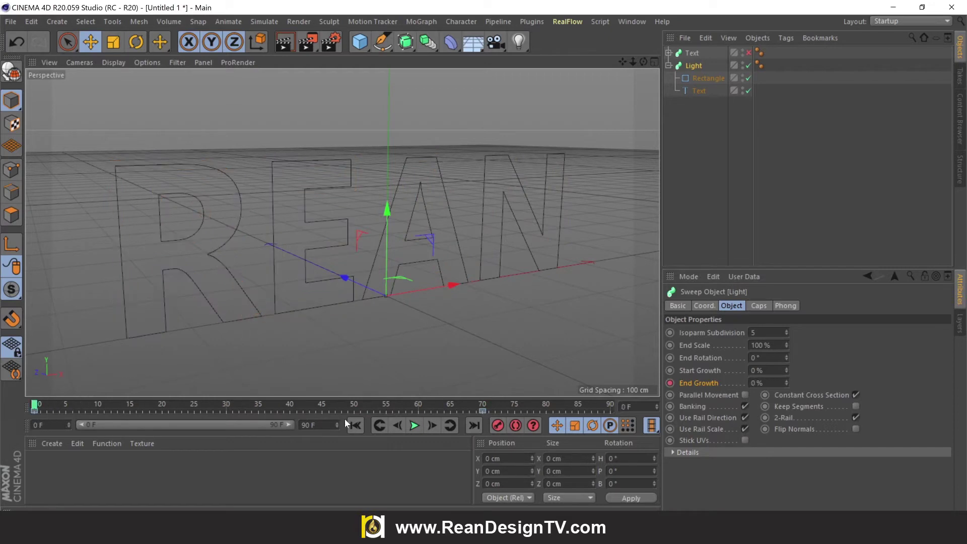
Key Start Growth at 0% on frame 20, then raise it to 100% at frame 90
{"action": "left_click", "coordinate": [412, 426]}
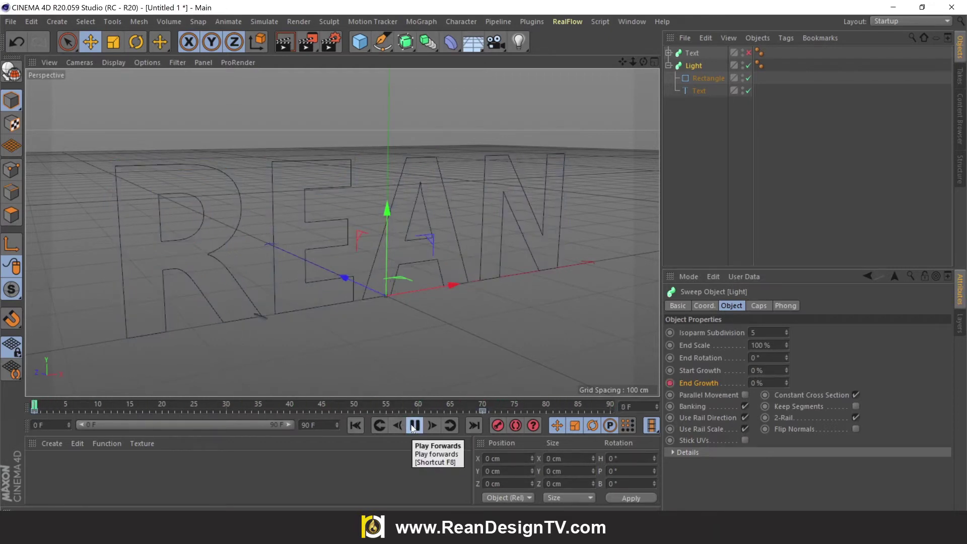
{"action": "left_click", "coordinate": [412, 426]}
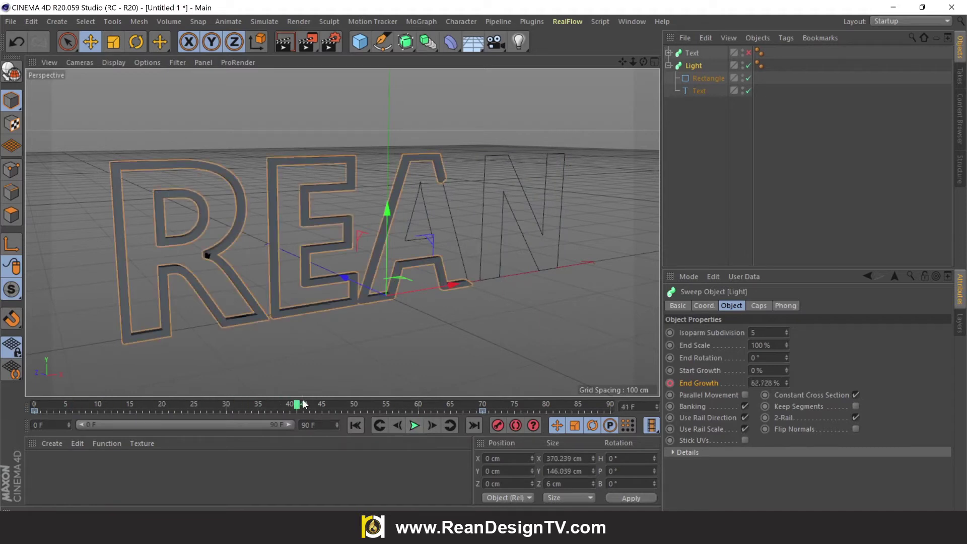
{"action": "mouse_move", "coordinate": [297, 409]}
{"action": "left_mouse_down"}
{"action": "mouse_move", "coordinate": [159, 422]}
{"action": "mouse_move", "coordinate": [161, 406]}
{"action": "left_mouse_up"}
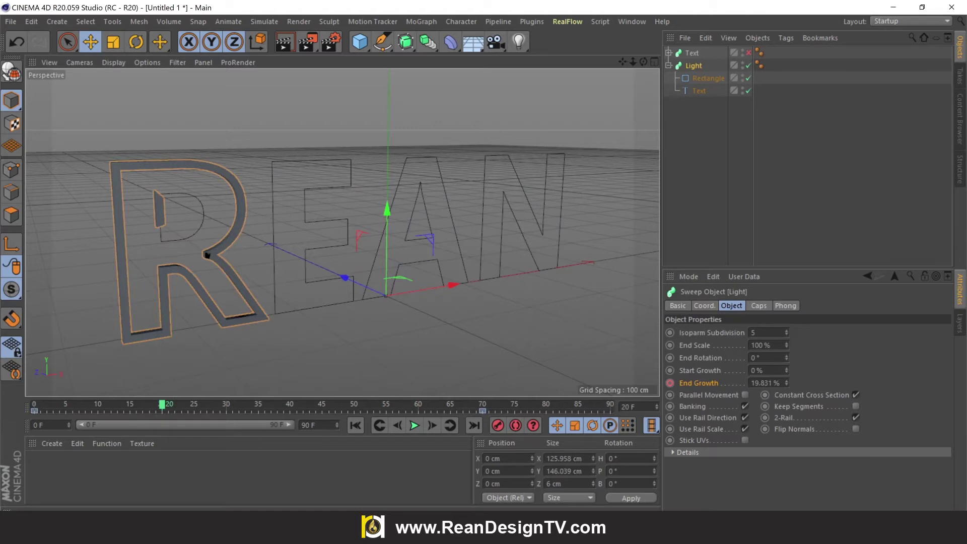
{"action": "left_click", "coordinate": [670, 371]}
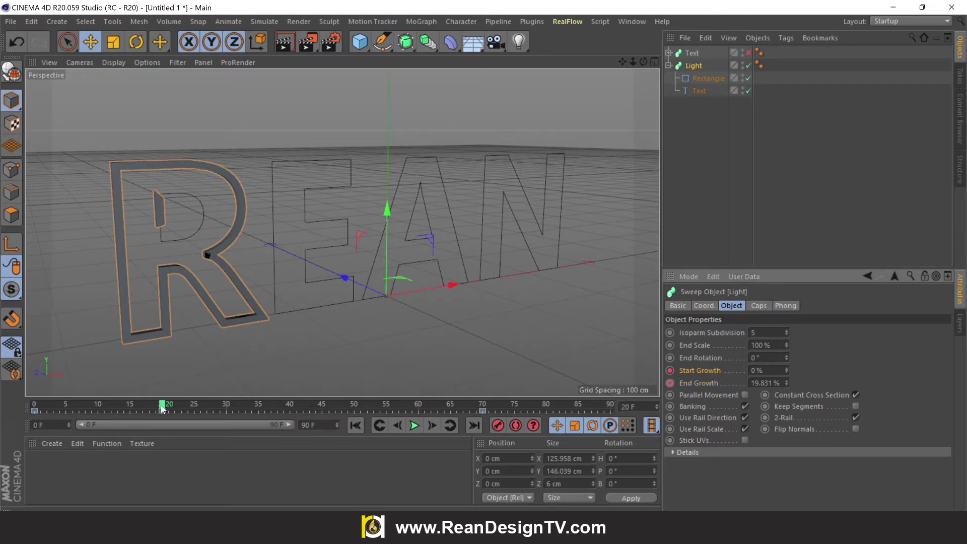
{"action": "left_click_drag", "start_coordinate": [161, 407], "coordinate": [610, 406]}
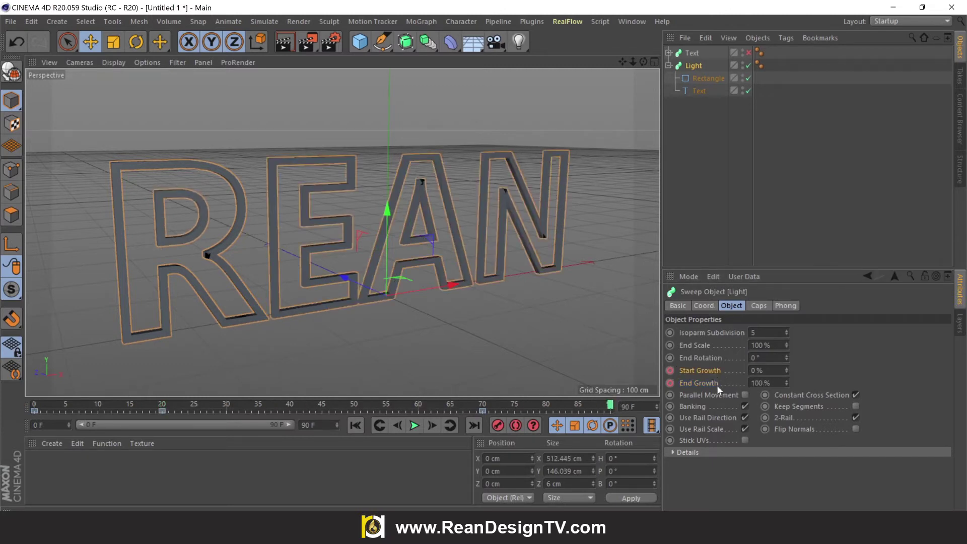
{"action": "left_click_drag", "start_coordinate": [786, 370], "coordinate": [826, 369]}
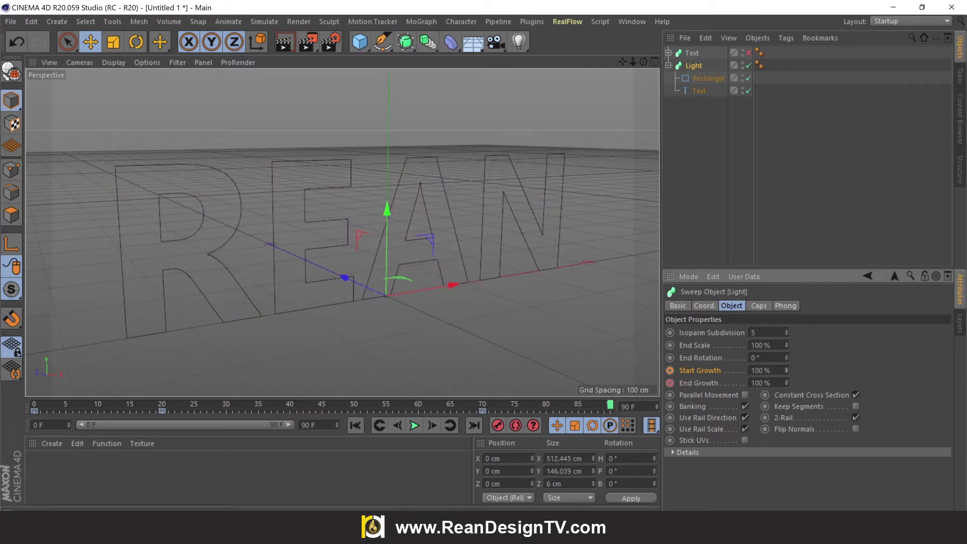
Key Start Growth at 100% on frame 90, preview the draw-and-erase, and scrub to frame 47
{"action": "left_click", "coordinate": [671, 370], "text": "ctrl"}
{"action": "left_click", "coordinate": [356, 425]}
{"action": "left_click", "coordinate": [414, 426]}
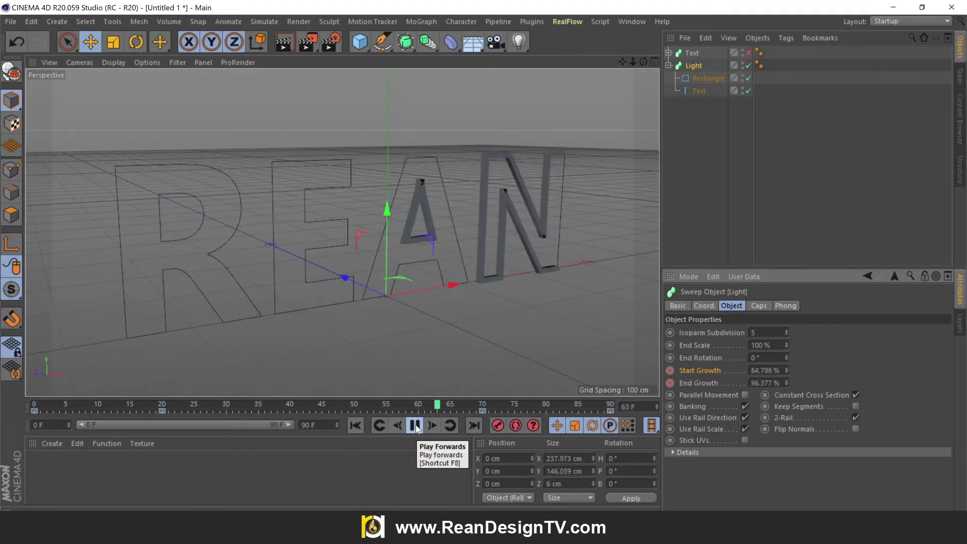
{"action": "left_click", "coordinate": [416, 426]}
{"action": "left_click", "coordinate": [354, 426]}
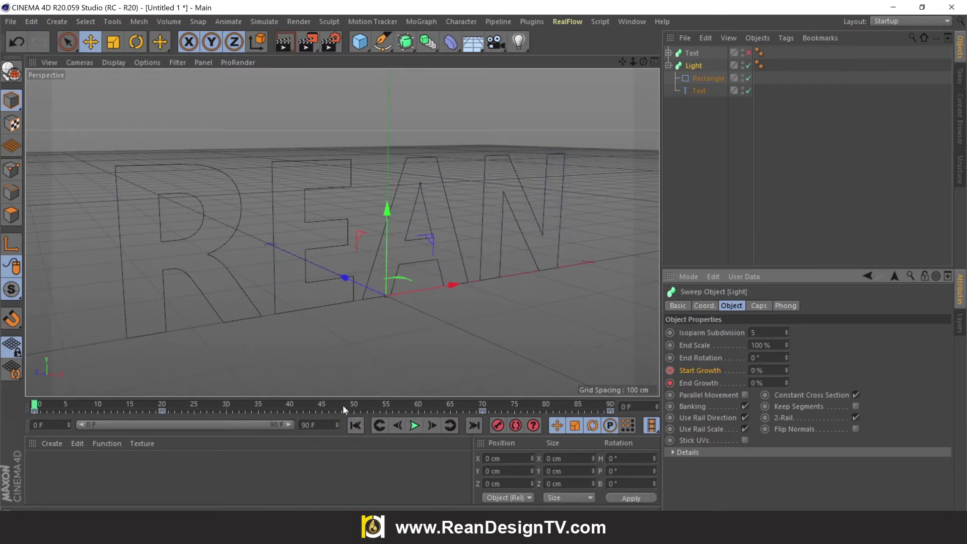
{"action": "left_click_drag", "start_coordinate": [38, 405], "coordinate": [337, 422]}
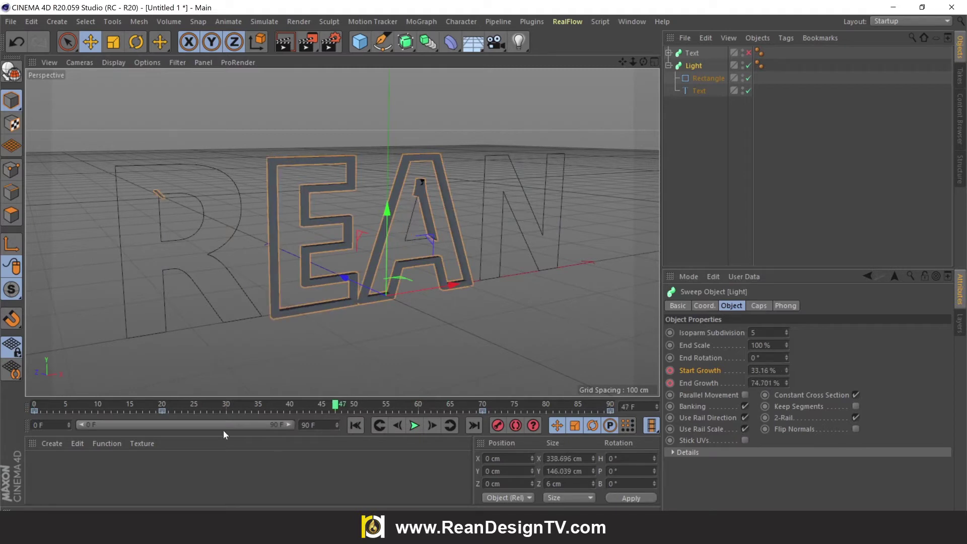
{"action": "scroll", "coordinate": [546, 192], "scroll_direction": "down", "scroll_amount": 3}
Create a material named Light, apply it to the Light sweep, and open its Material Editor
{"action": "left_click_drag", "start_coordinate": [643, 62], "coordinate": [625, 64]}
{"action": "left_click_drag", "start_coordinate": [342, 232], "coordinate": [342, 221]}
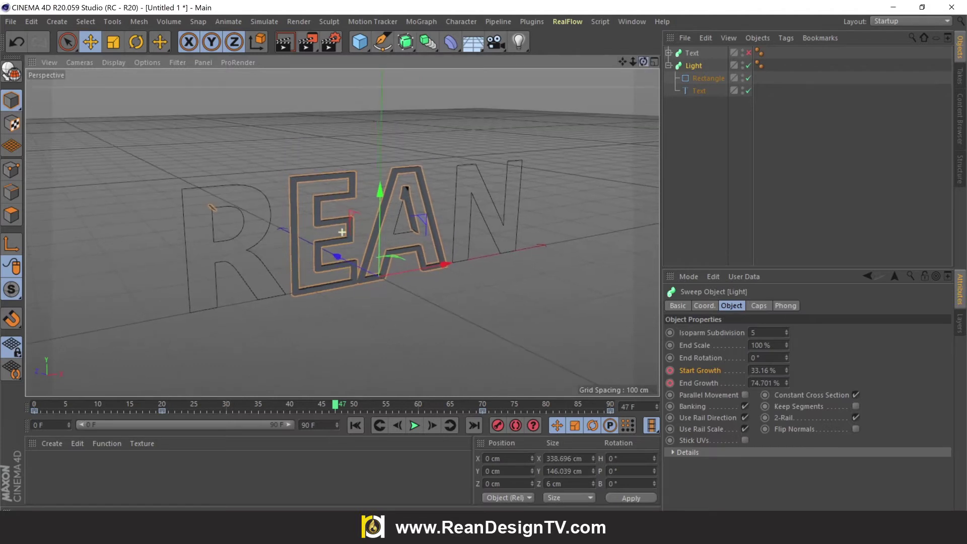
{"action": "double_click", "coordinate": [39, 472]}
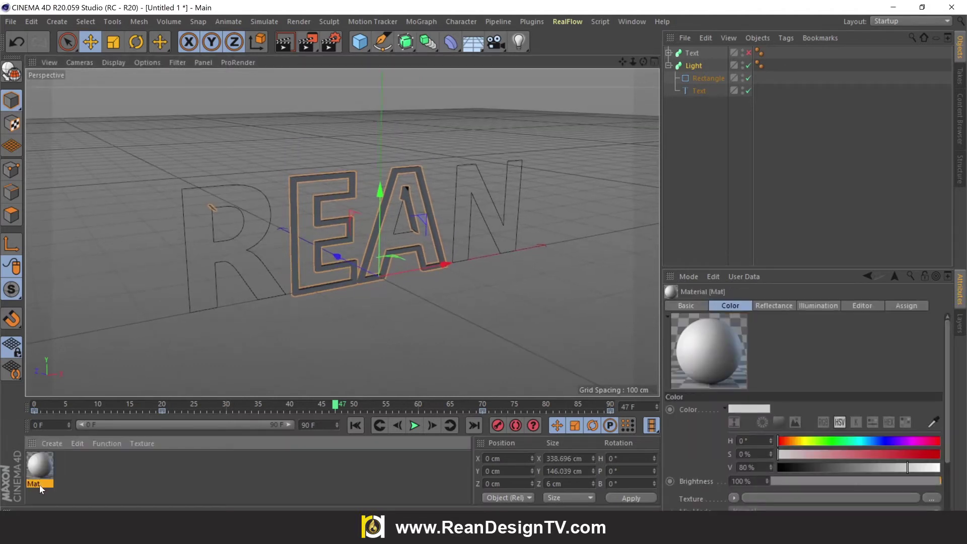
{"action": "right_click", "coordinate": [39, 484]}
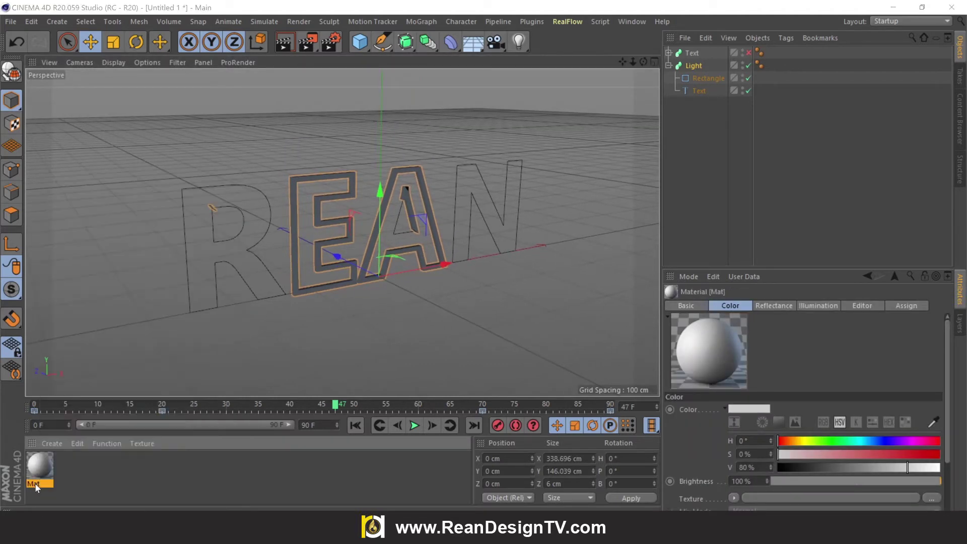
{"action": "double_click", "coordinate": [35, 484]}
{"action": "type", "text": "Light"}
{"action": "key", "text": "Return"}
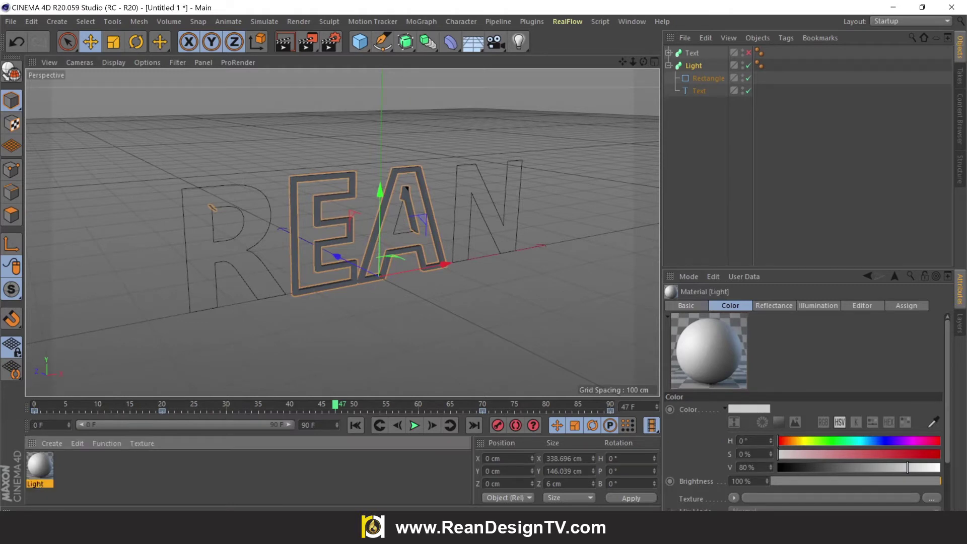
{"action": "left_click_drag", "start_coordinate": [42, 482], "coordinate": [688, 69]}
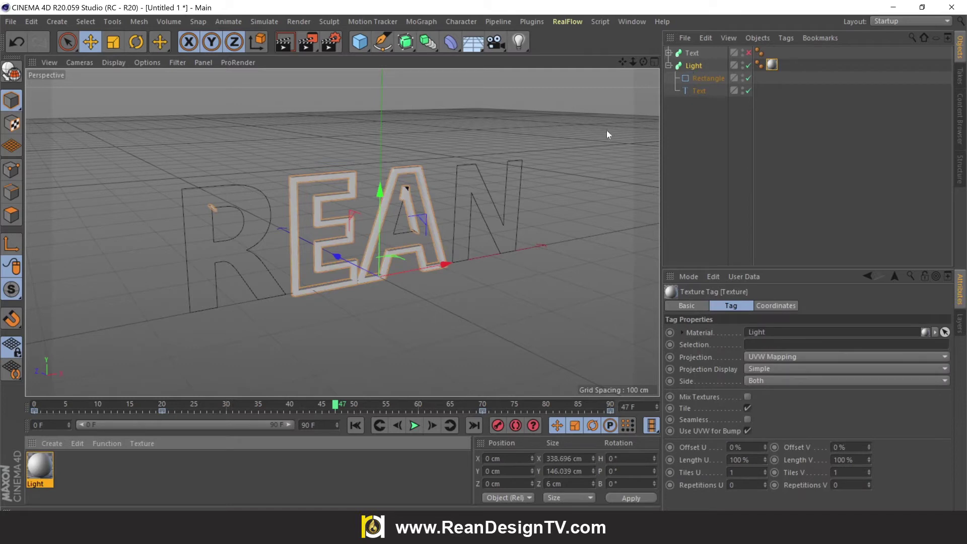
{"action": "double_click", "coordinate": [40, 474]}
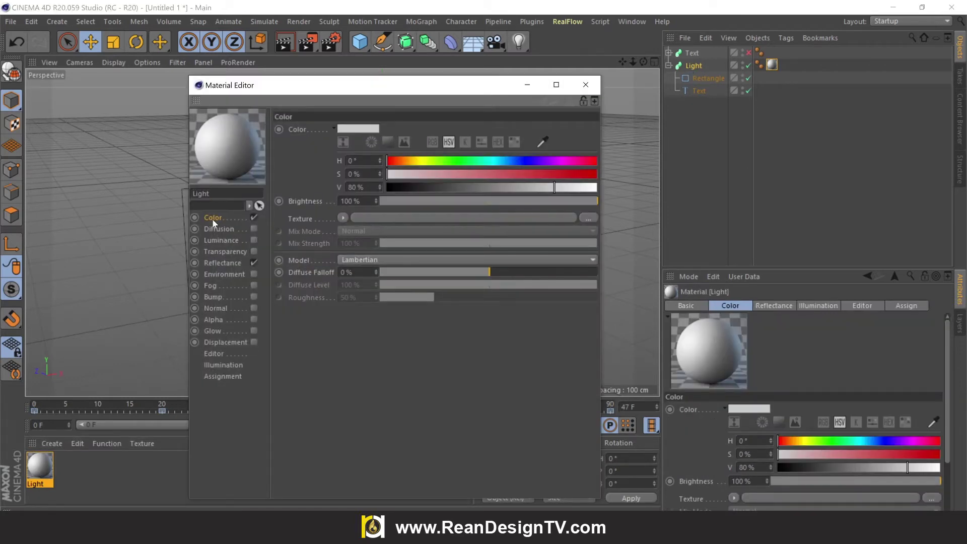
Replace Color with a 150% Luminance in saturated purple, hue 263°
{"action": "left_click", "coordinate": [253, 218]}
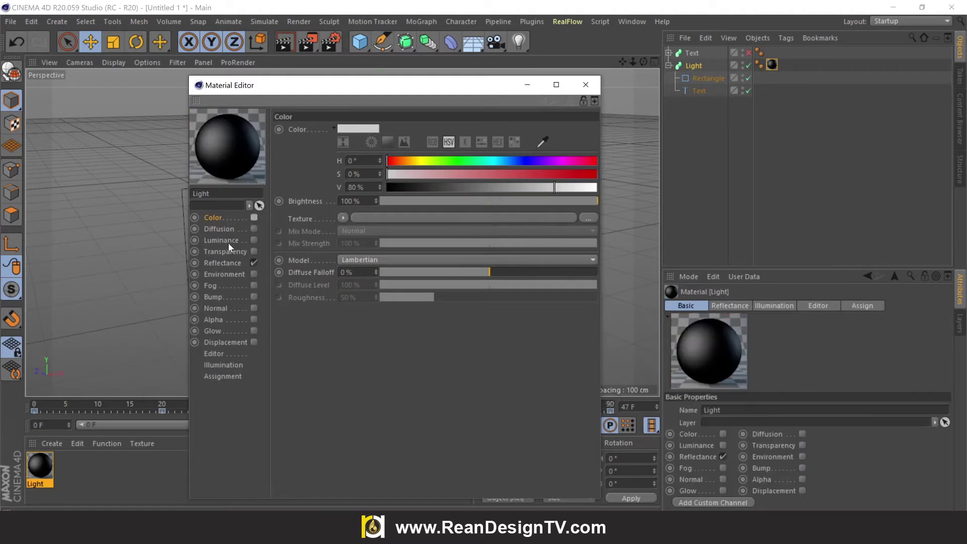
{"action": "left_click", "coordinate": [253, 240]}
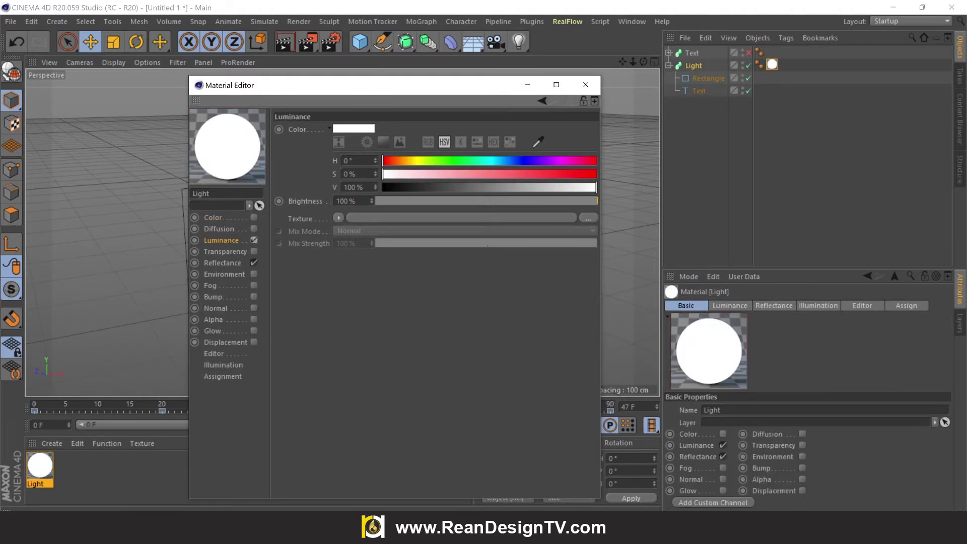
{"action": "double_click", "coordinate": [341, 201]}
{"action": "type", "text": "150"}
{"action": "key", "text": "Return"}
{"action": "left_click", "coordinate": [542, 162]}
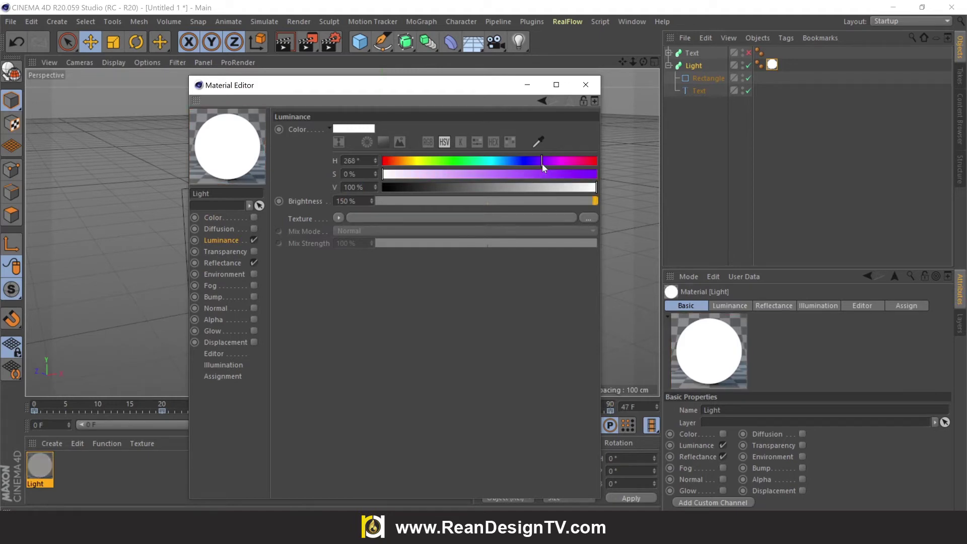
{"action": "left_click_drag", "start_coordinate": [557, 173], "coordinate": [636, 171]}
{"action": "left_click", "coordinate": [578, 187]}
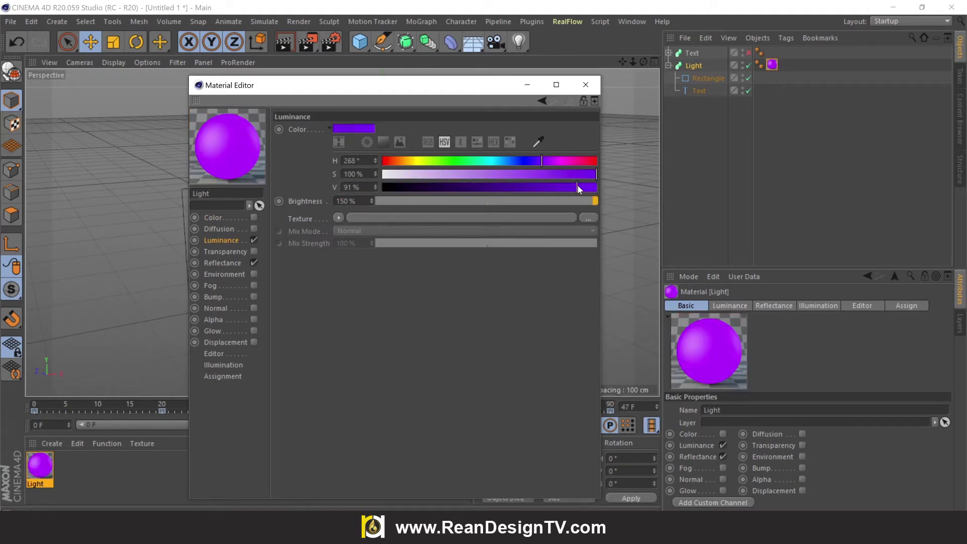
{"action": "left_click", "coordinate": [538, 161]}
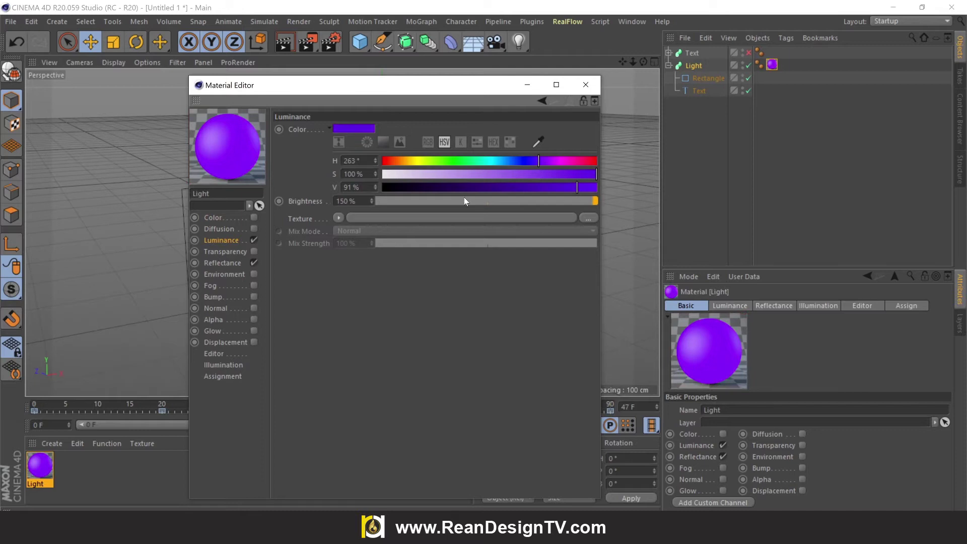
Enable Transparency with the Plexiglas refraction preset and a Fresnel texture
{"action": "left_click", "coordinate": [225, 252]}
{"action": "left_click", "coordinate": [253, 251]}
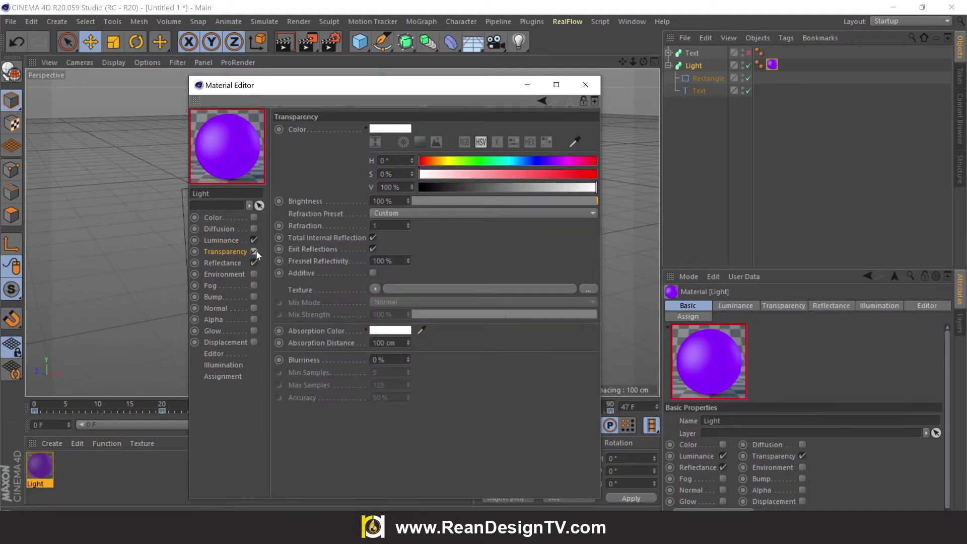
{"action": "left_click", "coordinate": [412, 212]}
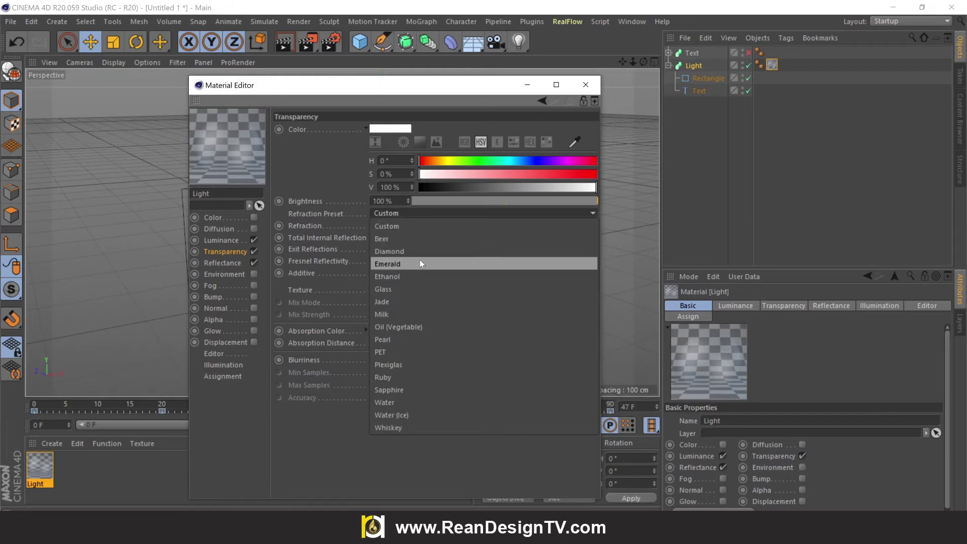
{"action": "left_click", "coordinate": [416, 370]}
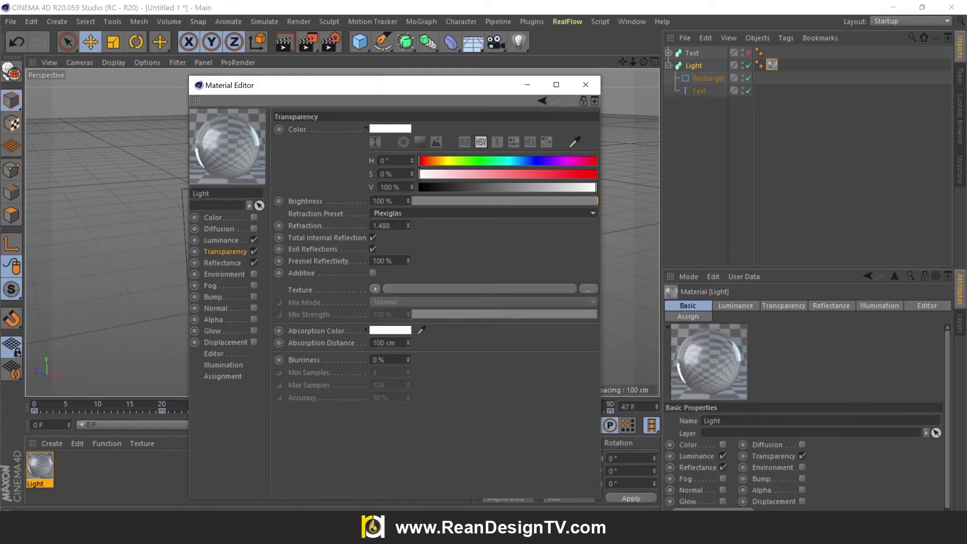
{"action": "left_click_drag", "start_coordinate": [352, 85], "coordinate": [465, 58]}
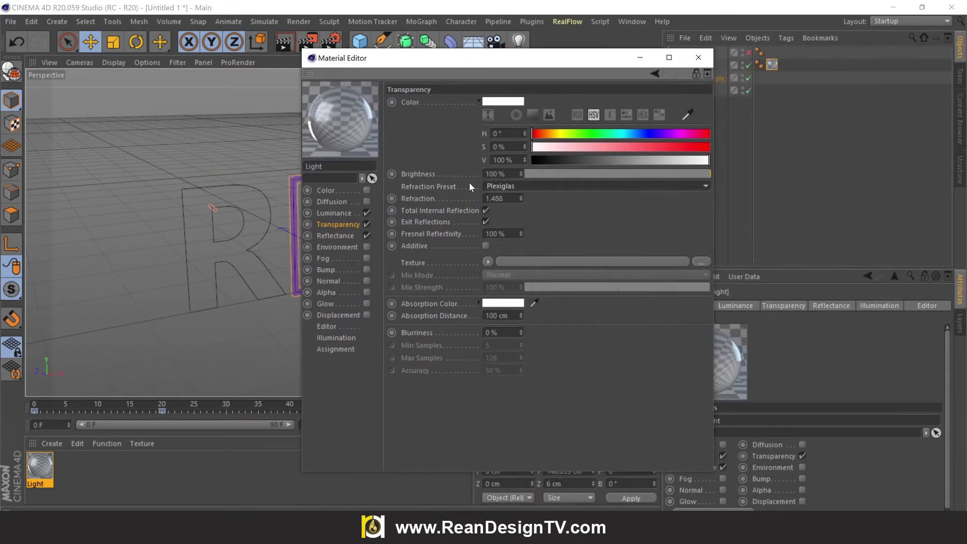
{"action": "left_click", "coordinate": [488, 262]}
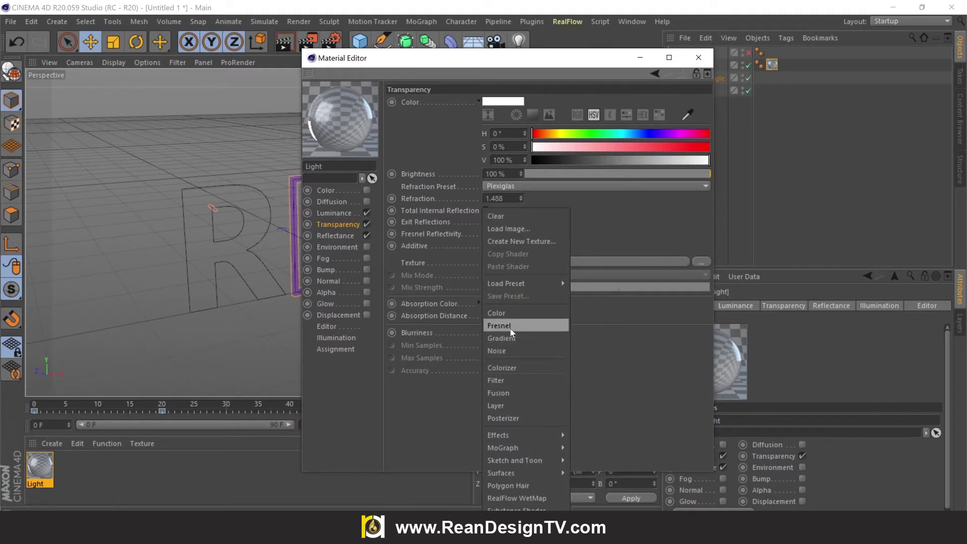
{"action": "left_click", "coordinate": [530, 326]}
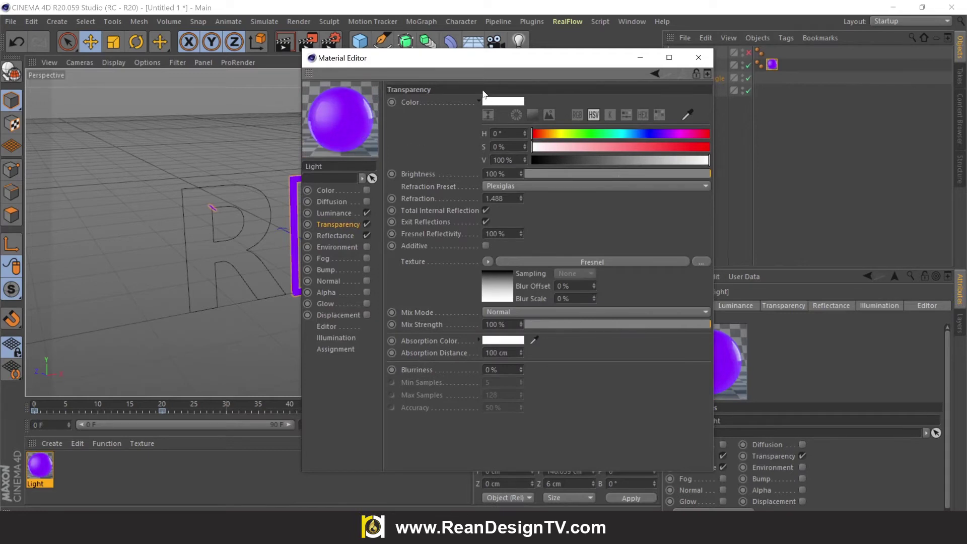
{"action": "mouse_move", "coordinate": [478, 57]}
{"action": "left_mouse_down"}
{"action": "mouse_move", "coordinate": [522, 82]}
{"action": "mouse_move", "coordinate": [724, 61]}
{"action": "mouse_move", "coordinate": [643, 59]}
{"action": "left_mouse_up"}
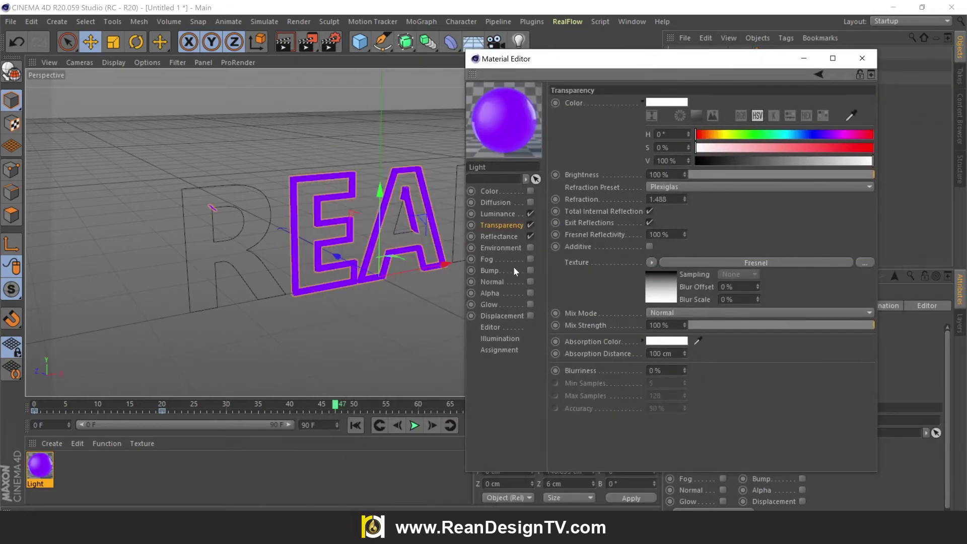
Turn on the Light material's Glow channel at 15% inner and 55% outer strength, then close the editor
{"action": "left_click", "coordinate": [509, 238]}
{"action": "left_click", "coordinate": [489, 305]}
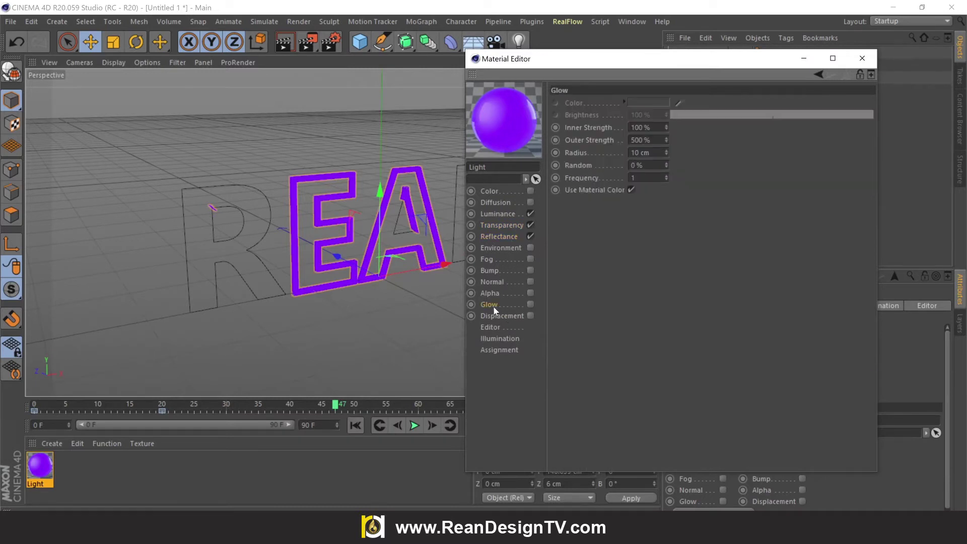
{"action": "left_click", "coordinate": [531, 304]}
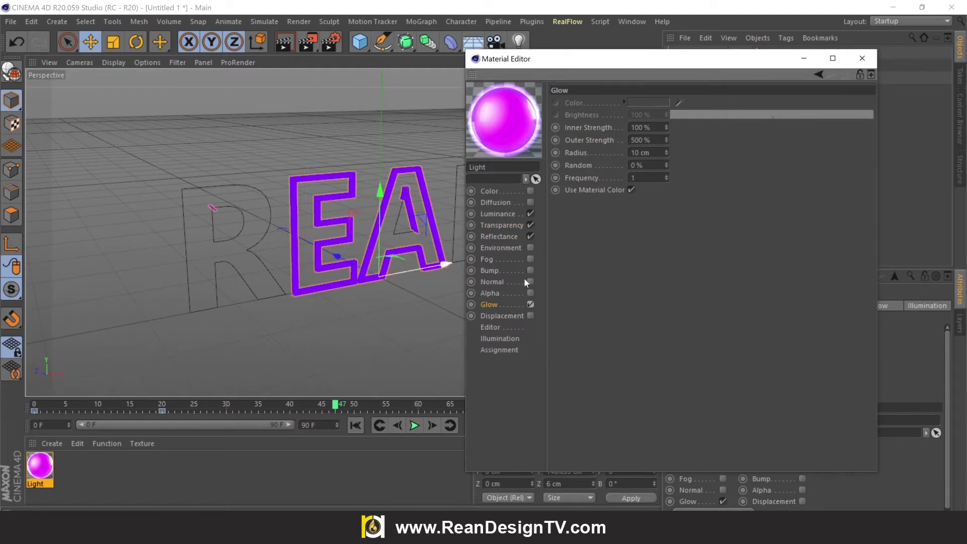
{"action": "double_click", "coordinate": [642, 127]}
{"action": "type", "text": "15"}
{"action": "key", "text": "Return"}
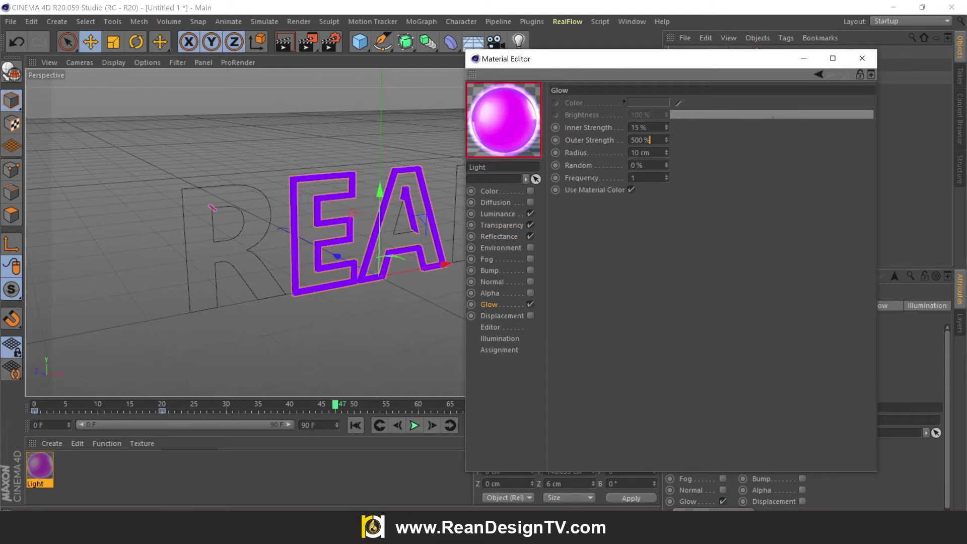
{"action": "key", "text": "Tab"}
{"action": "type", "text": "5"}
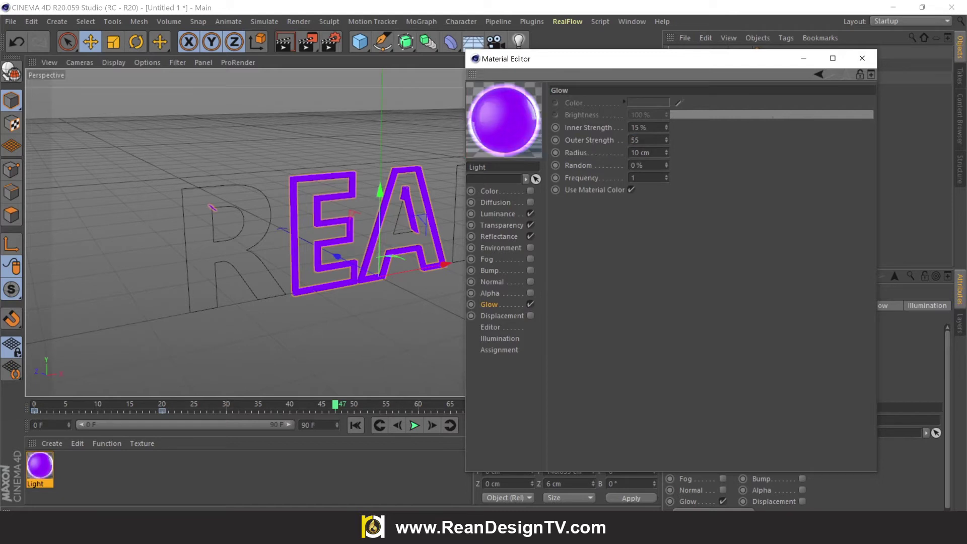
{"action": "key", "text": "Return"}
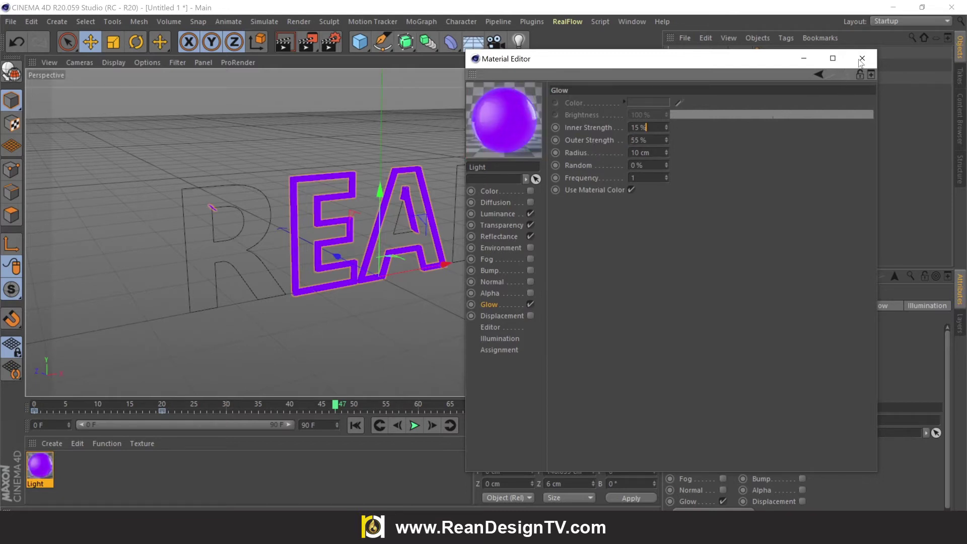
{"action": "left_click", "coordinate": [862, 58]}
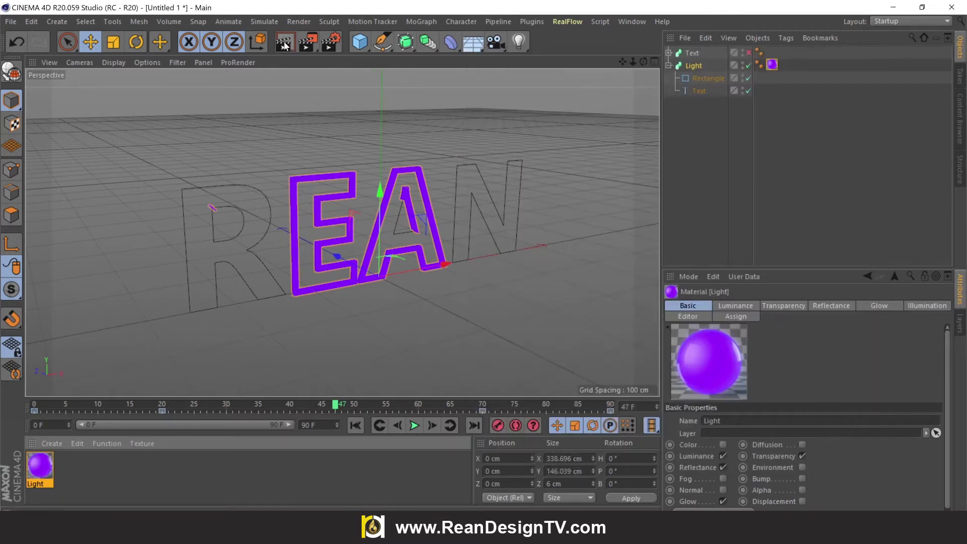
Render quick test previews of the REAN text in the viewport
{"action": "left_click", "coordinate": [285, 46]}
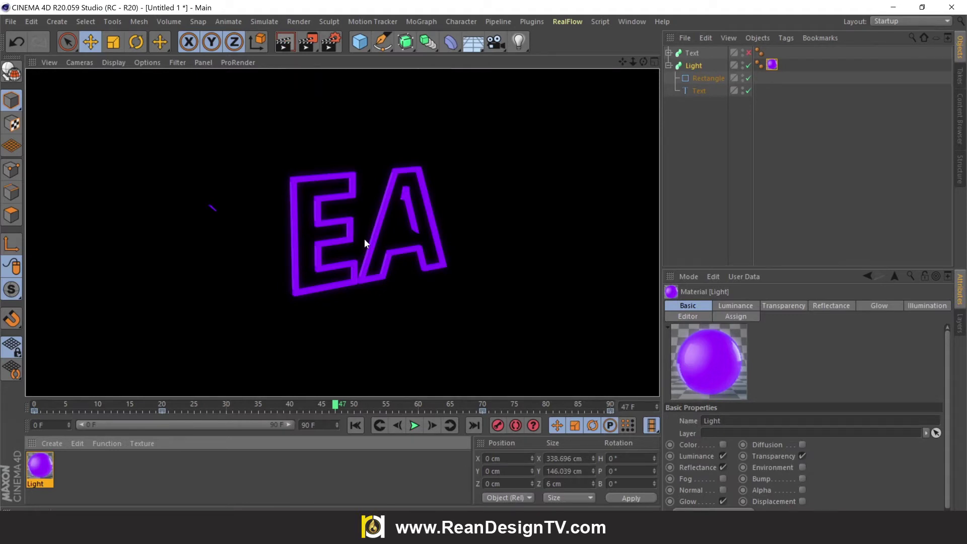
{"action": "left_click", "coordinate": [464, 256]}
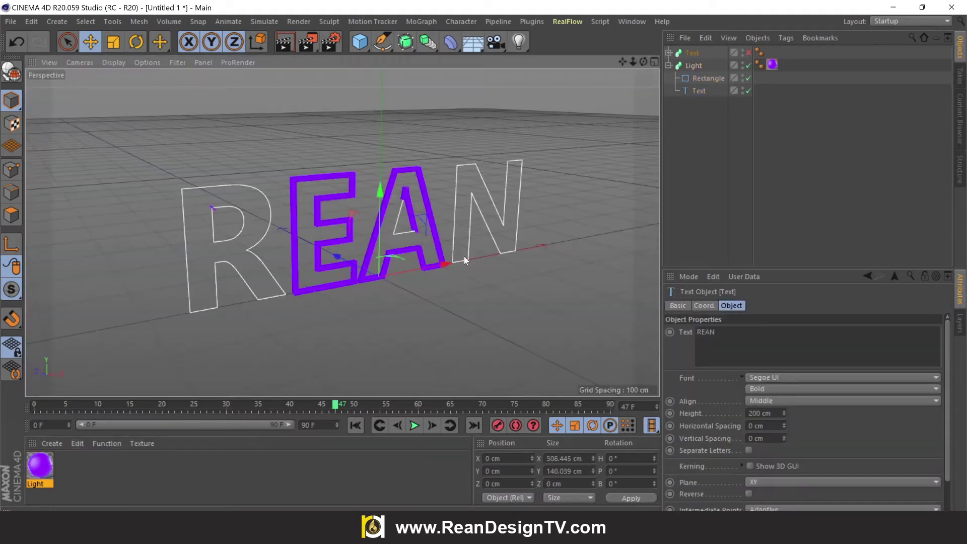
{"action": "left_click", "coordinate": [285, 44]}
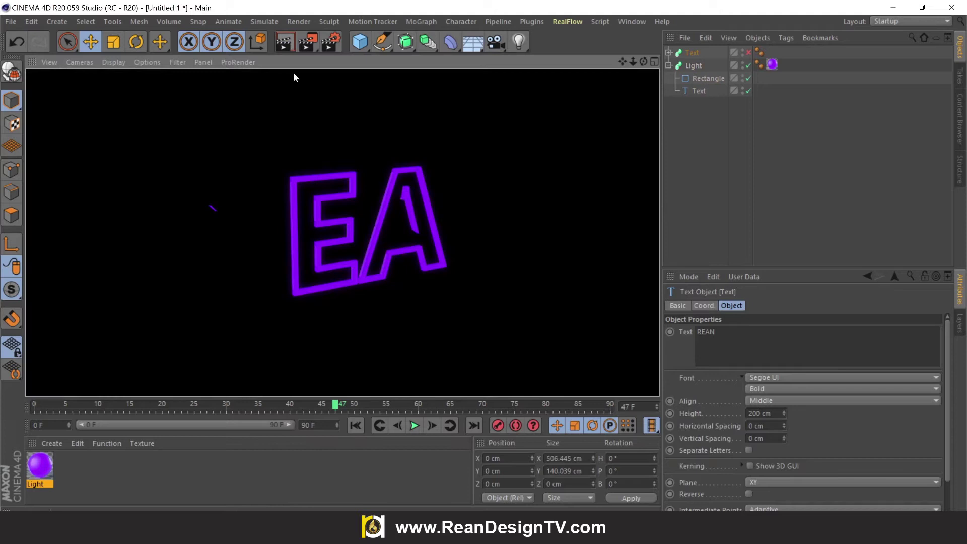
{"action": "left_click", "coordinate": [471, 186]}
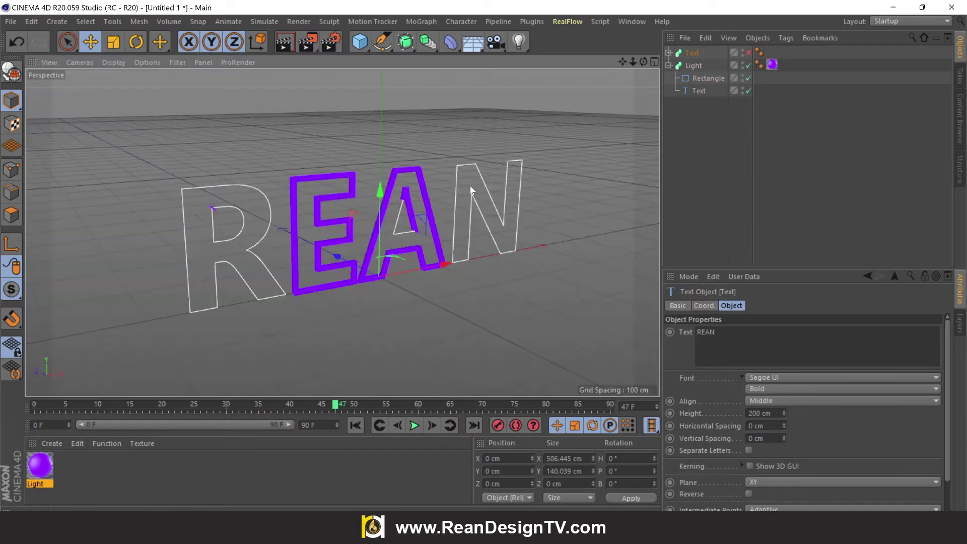
Add a Glow post effect with intensity 45 to the render settings and test-render the view
{"action": "left_click", "coordinate": [331, 43]}
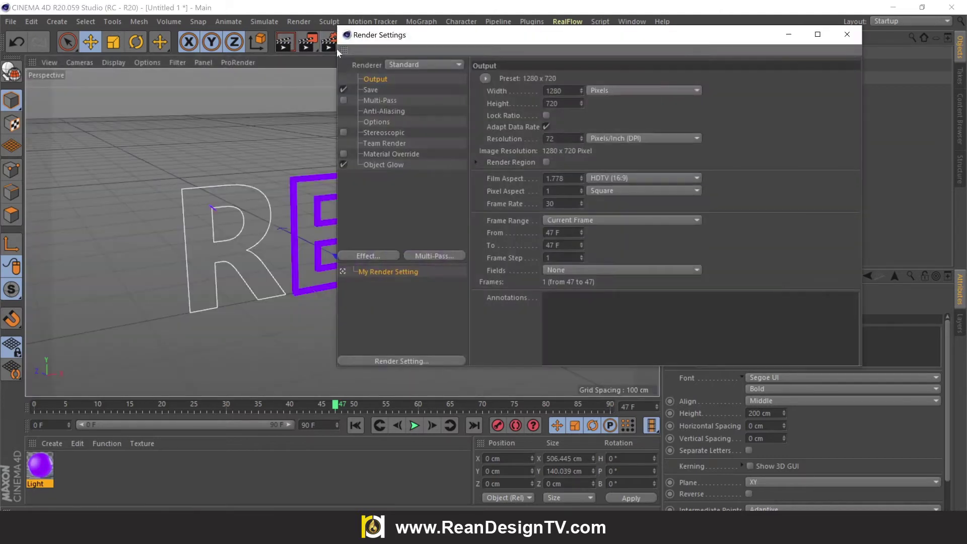
{"action": "left_click", "coordinate": [374, 258]}
{"action": "left_click", "coordinate": [421, 320]}
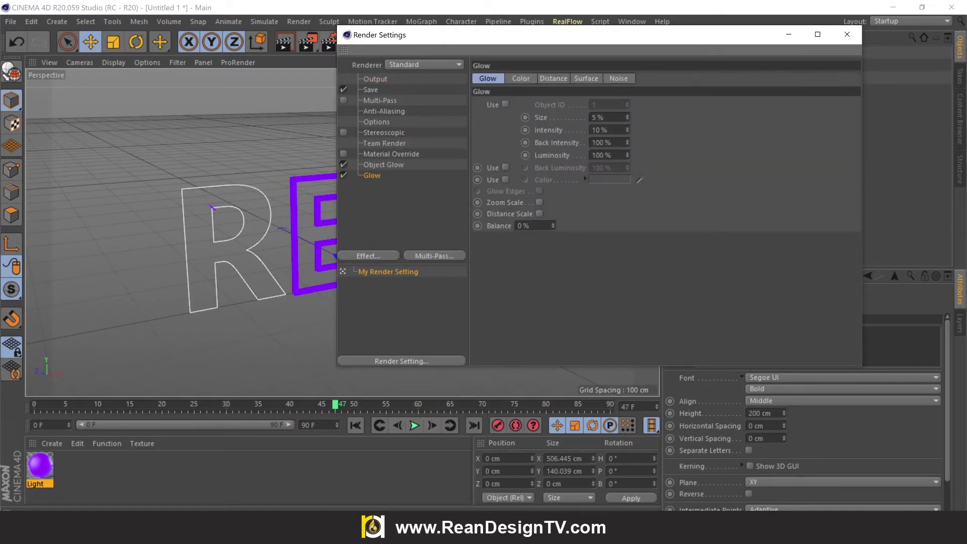
{"action": "left_click_drag", "start_coordinate": [607, 130], "coordinate": [564, 132]}
{"action": "key", "text": "ctrl+a"}
{"action": "left_click", "coordinate": [847, 34]}
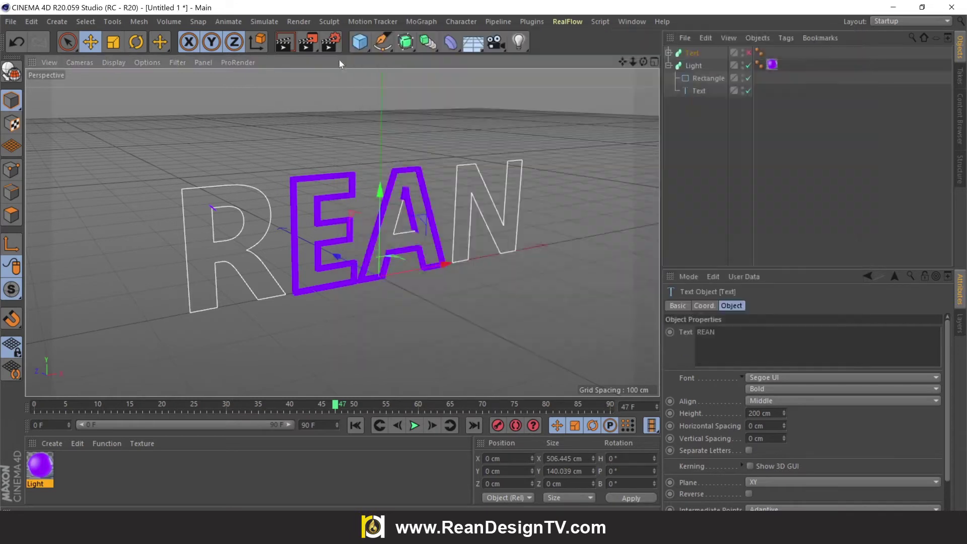
{"action": "left_click", "coordinate": [289, 41]}
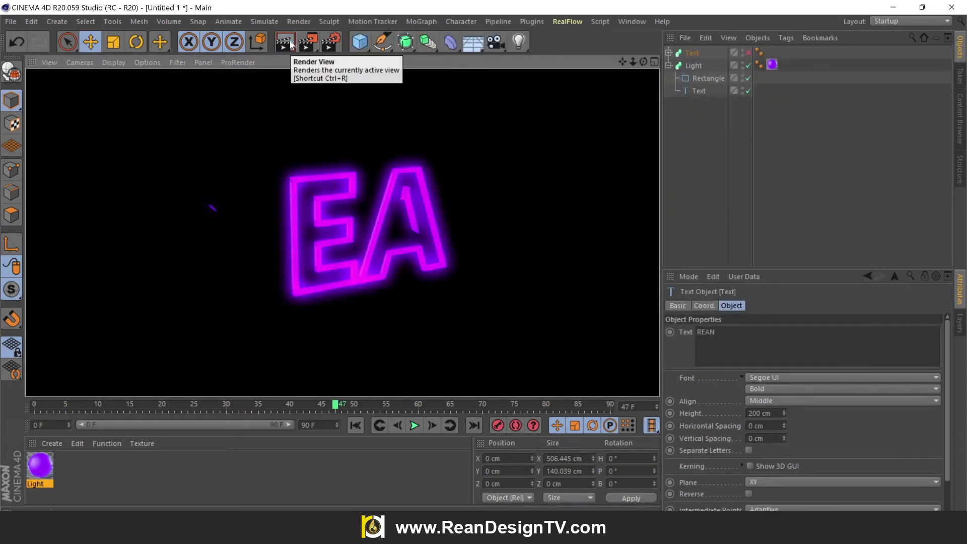
{"action": "left_click", "coordinate": [461, 235]}
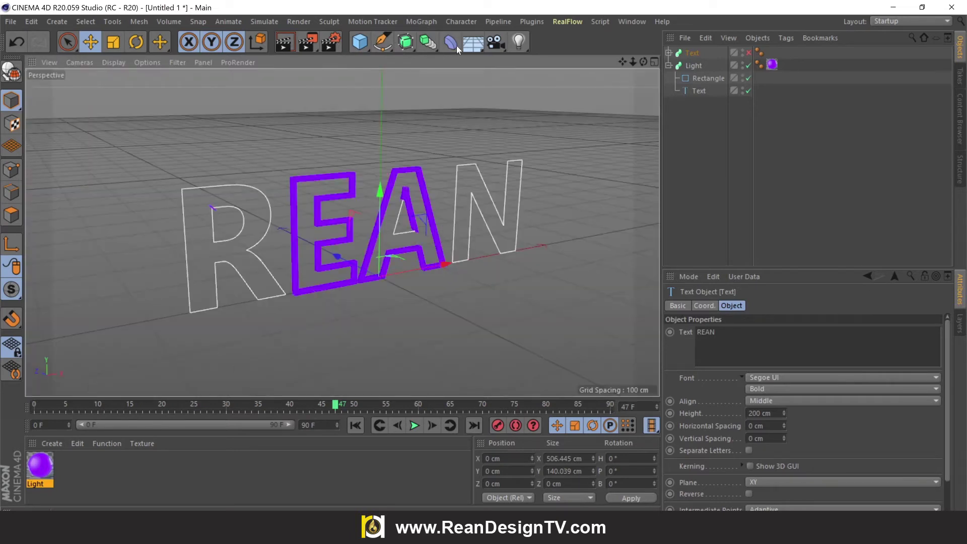
Add a Floor object and lower it to Y -6.872 cm, just below the text
{"action": "left_click", "coordinate": [479, 50]}
{"action": "left_click", "coordinate": [509, 64]}
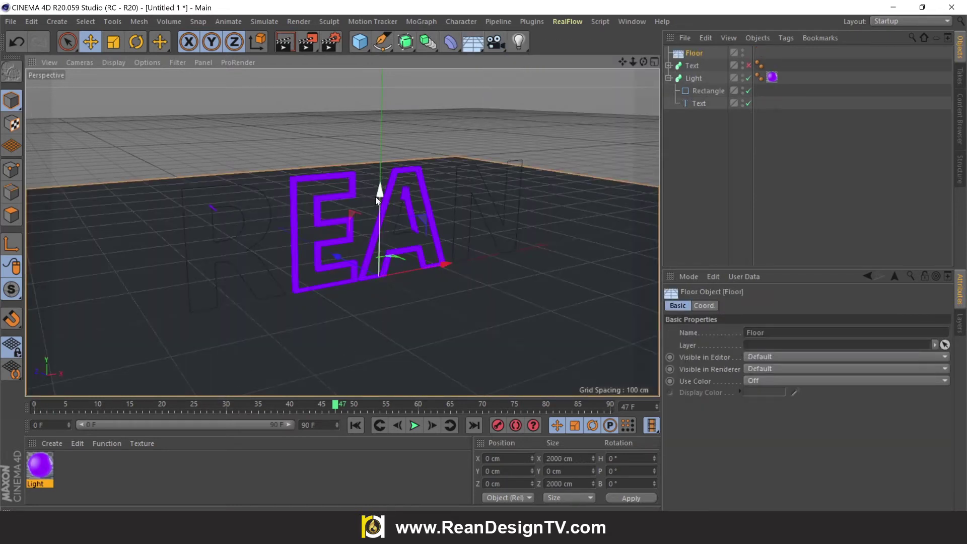
{"action": "left_click_drag", "start_coordinate": [380, 197], "coordinate": [381, 200]}
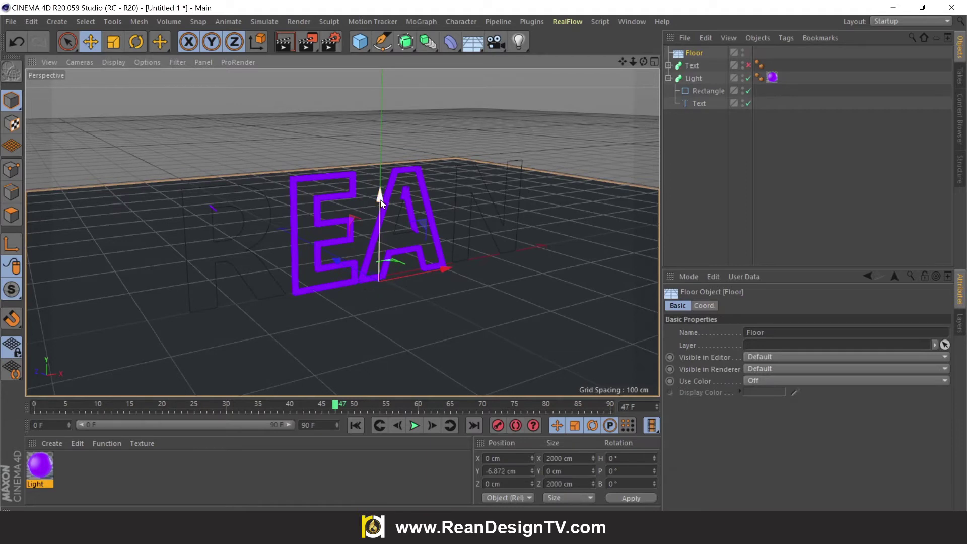
Create a new material named Floor and apply it to the floor
{"action": "double_click", "coordinate": [175, 477]}
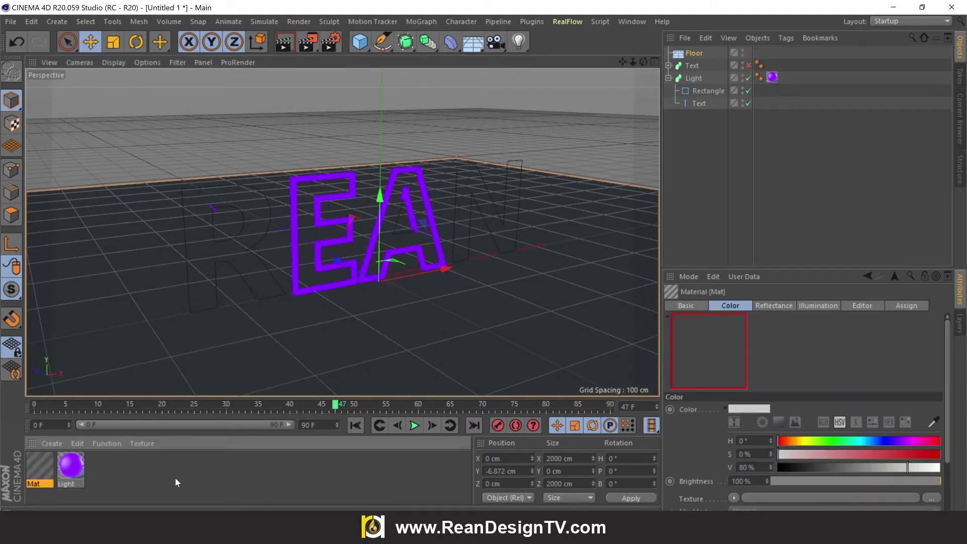
{"action": "double_click", "coordinate": [36, 484]}
{"action": "type", "text": "Fl"}
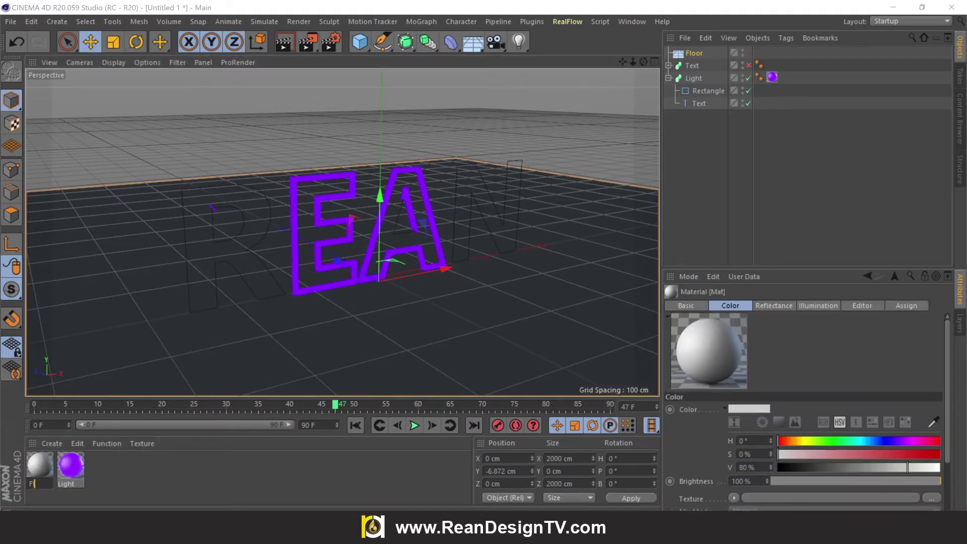
{"action": "type", "text": "o"}
{"action": "type", "text": "or"}
{"action": "key", "text": "Return"}
{"action": "left_click_drag", "start_coordinate": [40, 464], "coordinate": [180, 334]}
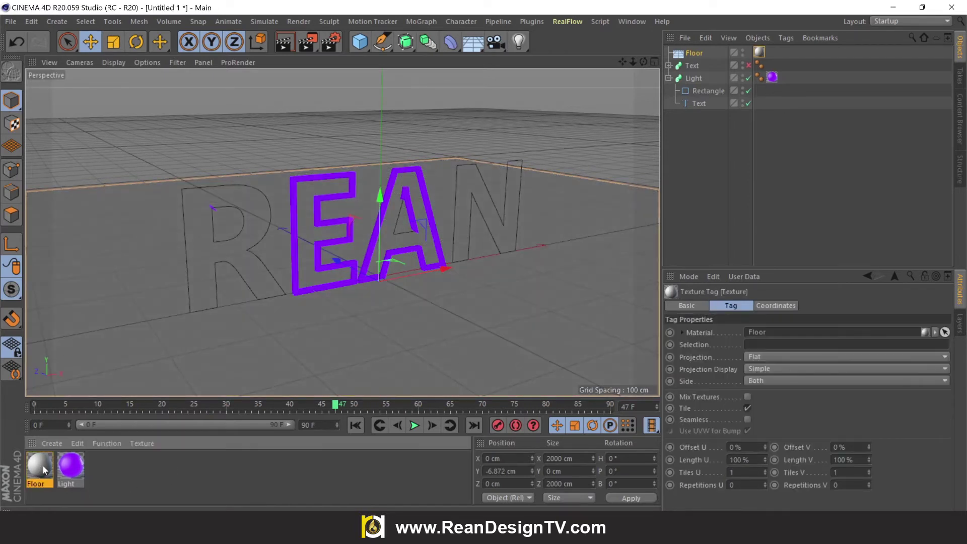
Set the Floor material's colour to black (V 0%)
{"action": "double_click", "coordinate": [43, 464]}
{"action": "left_click", "coordinate": [222, 217]}
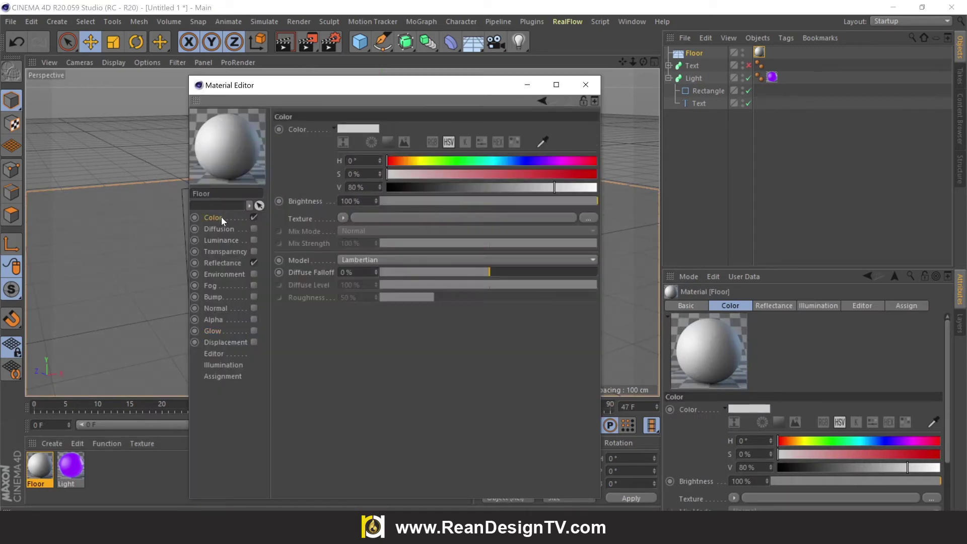
{"action": "left_click_drag", "start_coordinate": [412, 188], "coordinate": [369, 189]}
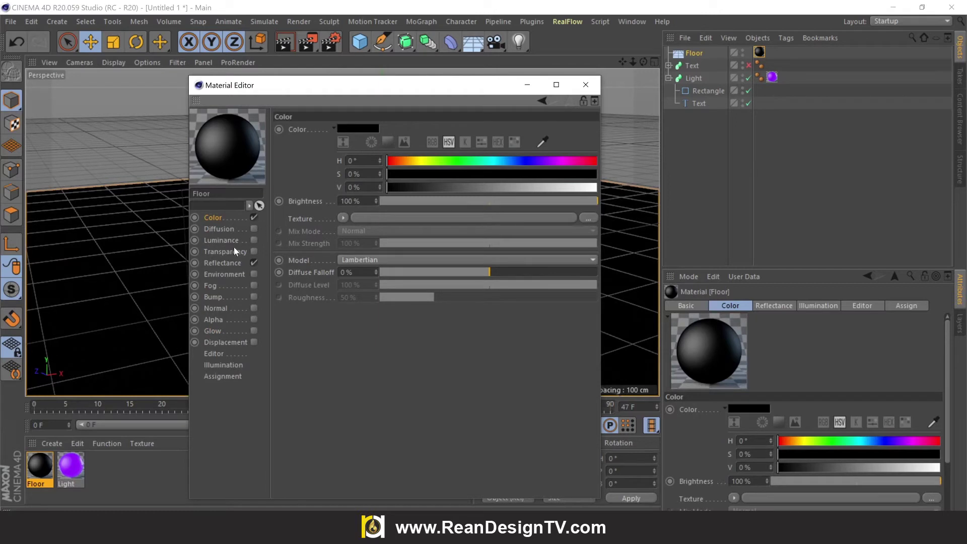
Add a GGX reflectance layer to the Floor material with Dielectric layer Fresnel
{"action": "left_click", "coordinate": [223, 262]}
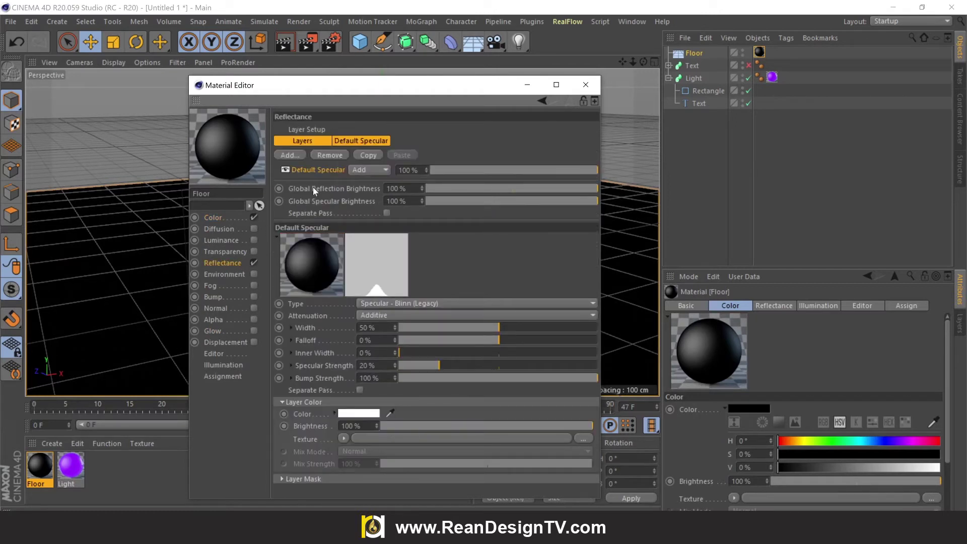
{"action": "left_click", "coordinate": [295, 158]}
{"action": "left_click", "coordinate": [324, 169]}
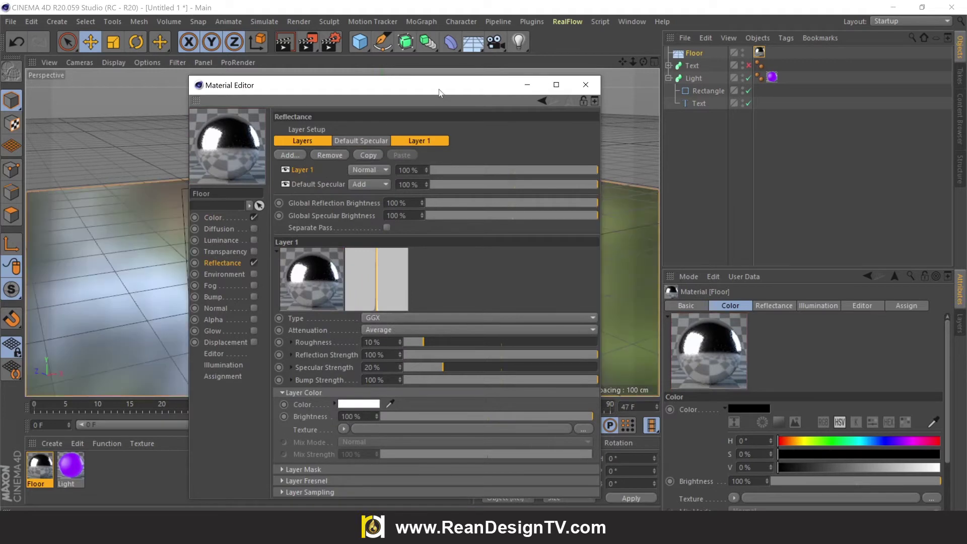
{"action": "left_click_drag", "start_coordinate": [439, 90], "coordinate": [442, 37]}
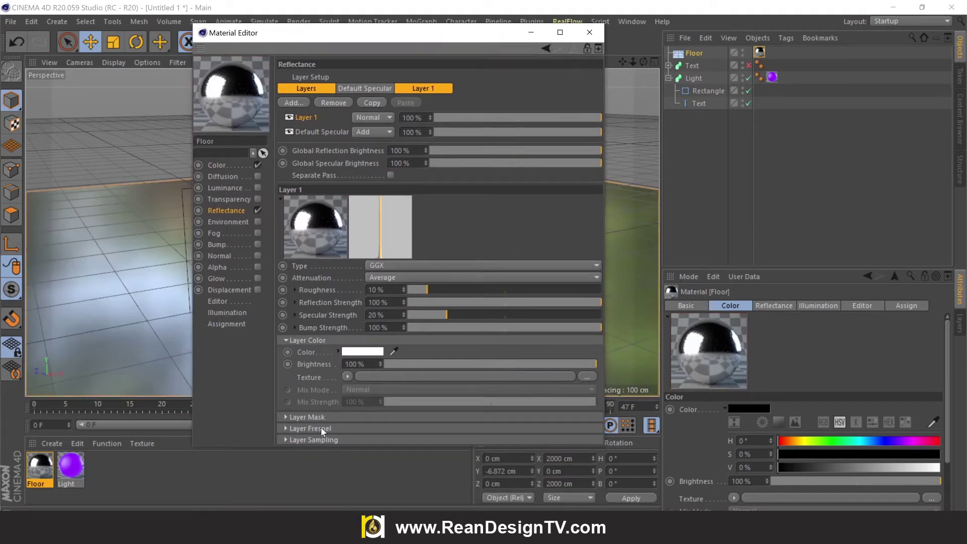
{"action": "left_click", "coordinate": [368, 428]}
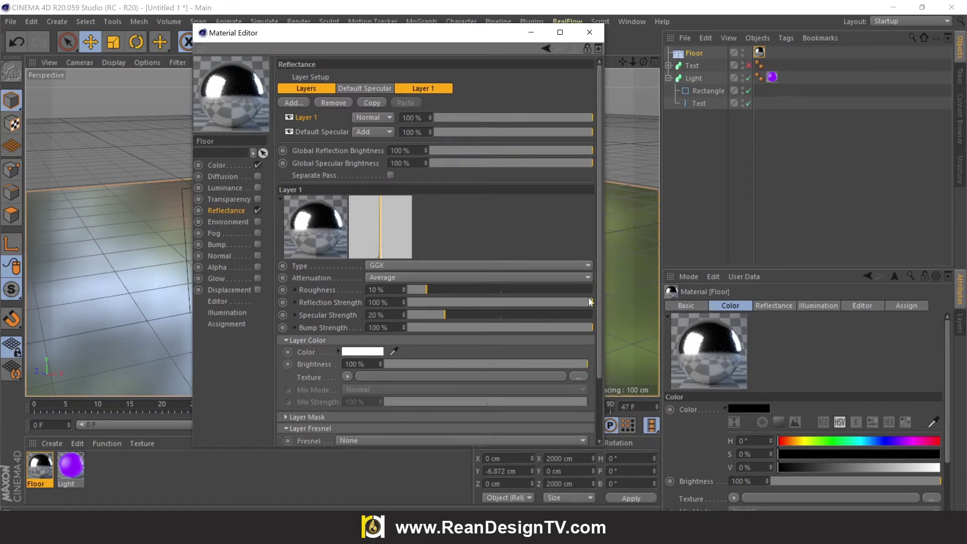
{"action": "scroll", "coordinate": [597, 284], "scroll_direction": "down", "scroll_amount": 3}
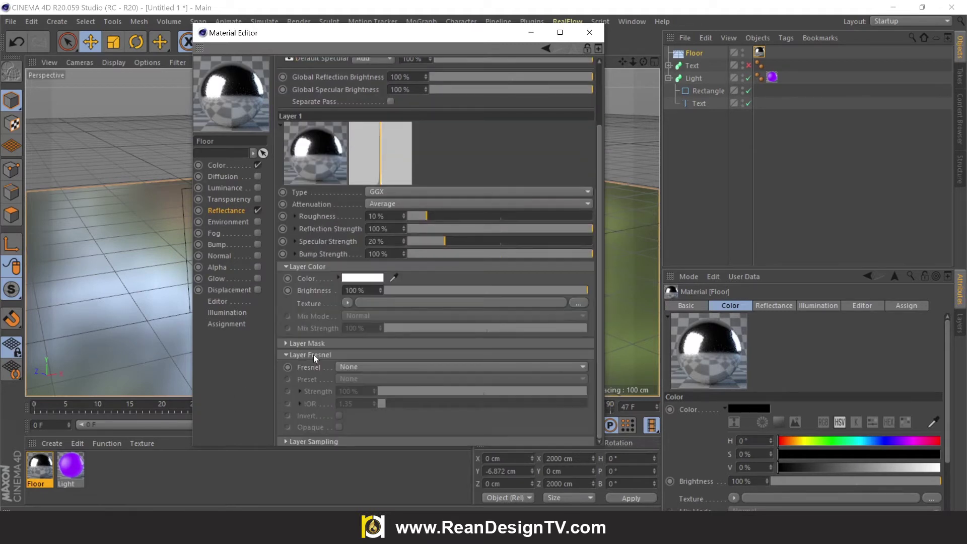
{"action": "left_click", "coordinate": [551, 365]}
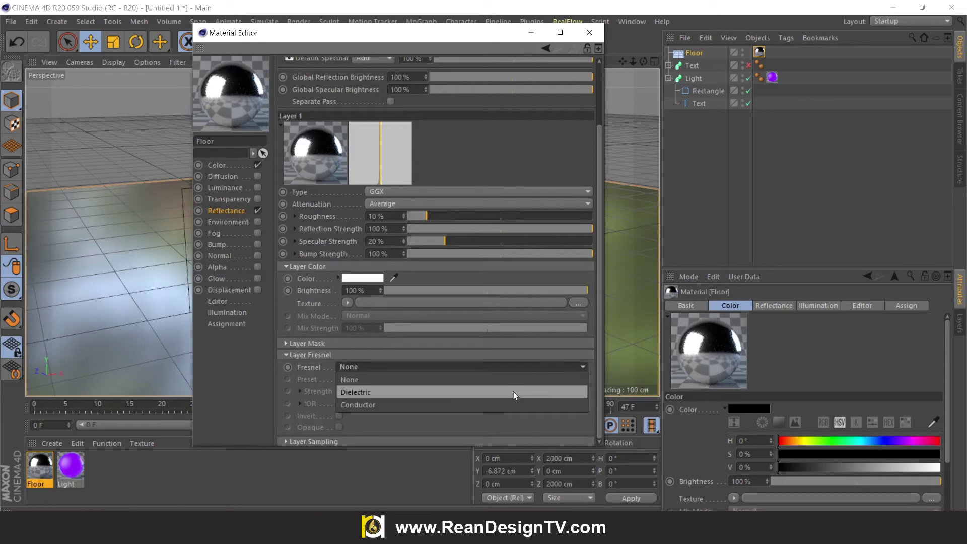
{"action": "left_click", "coordinate": [512, 391]}
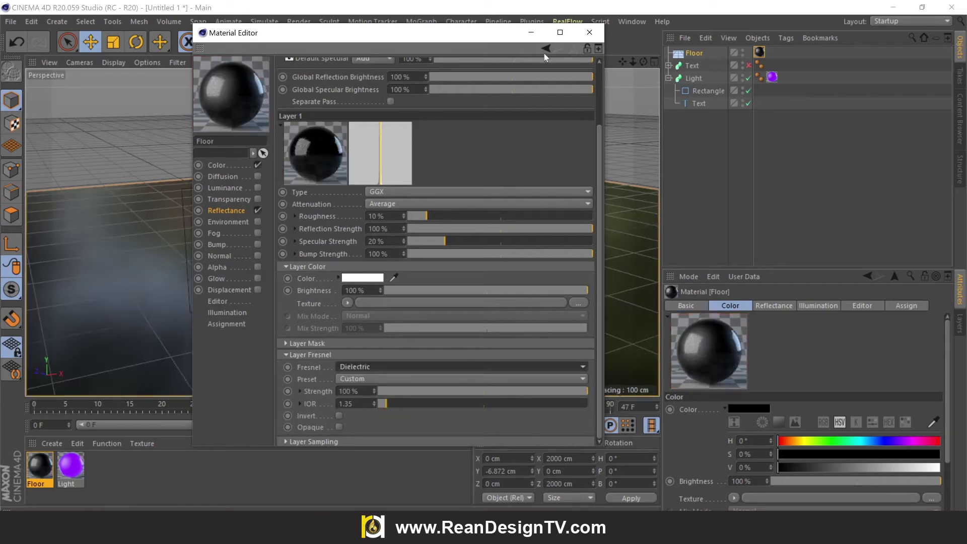
Lower the floor to about -23 cm and test-render the reflection
{"action": "left_click", "coordinate": [588, 32]}
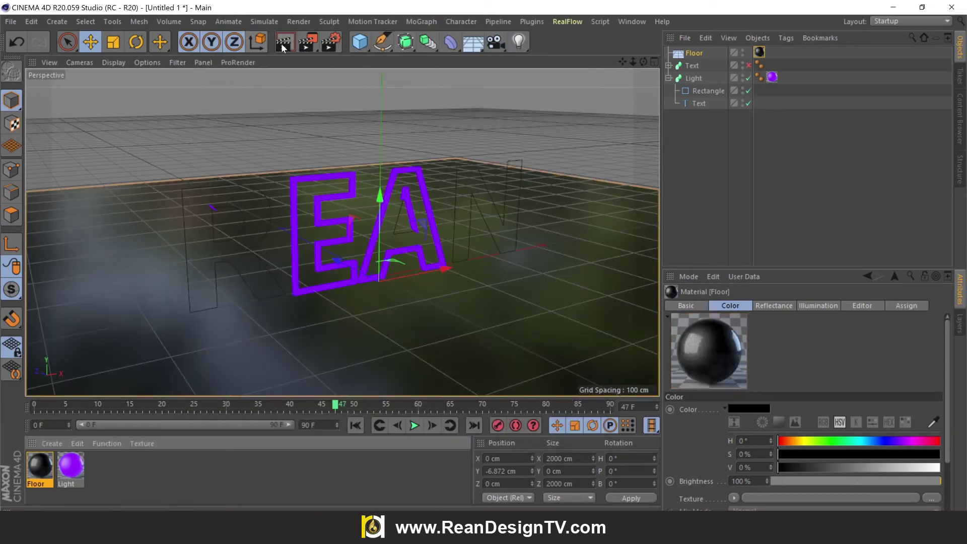
{"action": "left_click", "coordinate": [282, 43]}
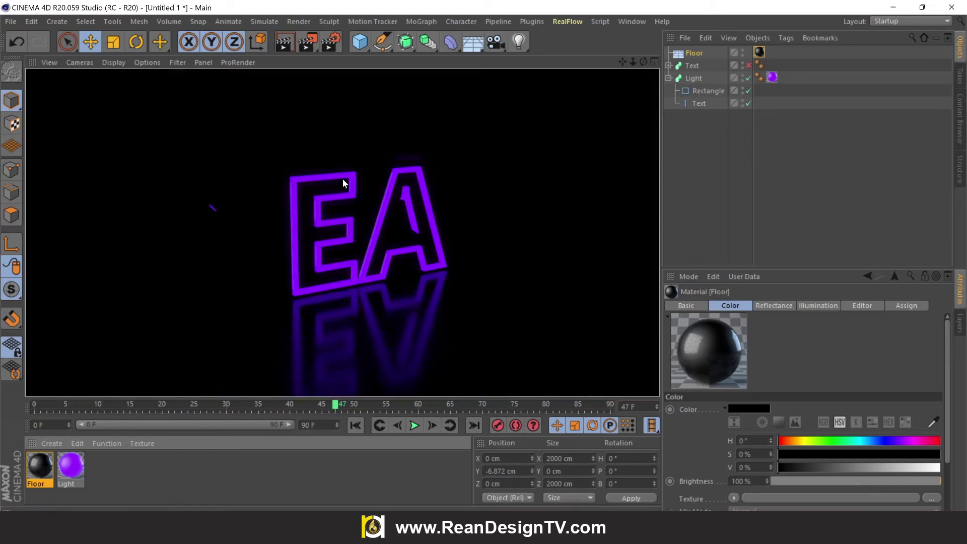
{"action": "left_click", "coordinate": [503, 283]}
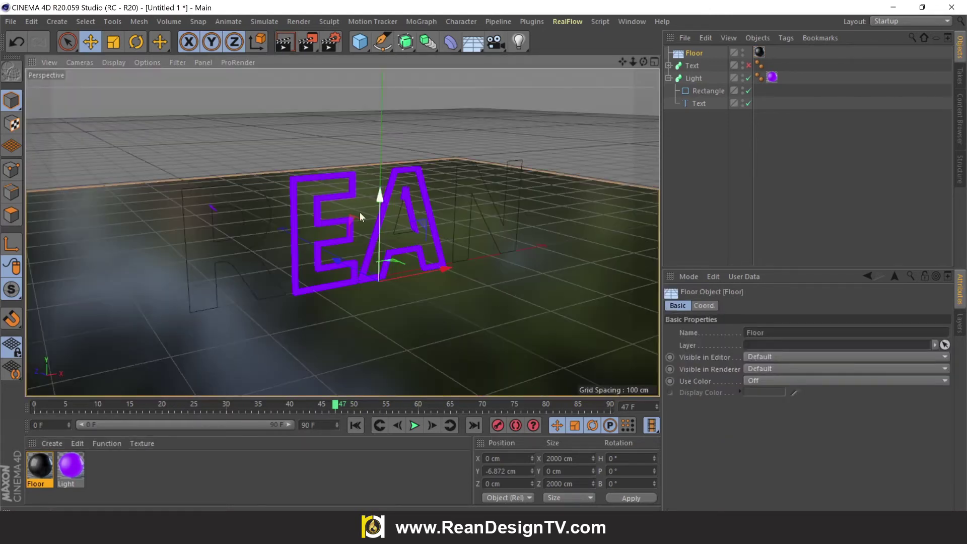
{"action": "left_click_drag", "start_coordinate": [380, 200], "coordinate": [384, 212]}
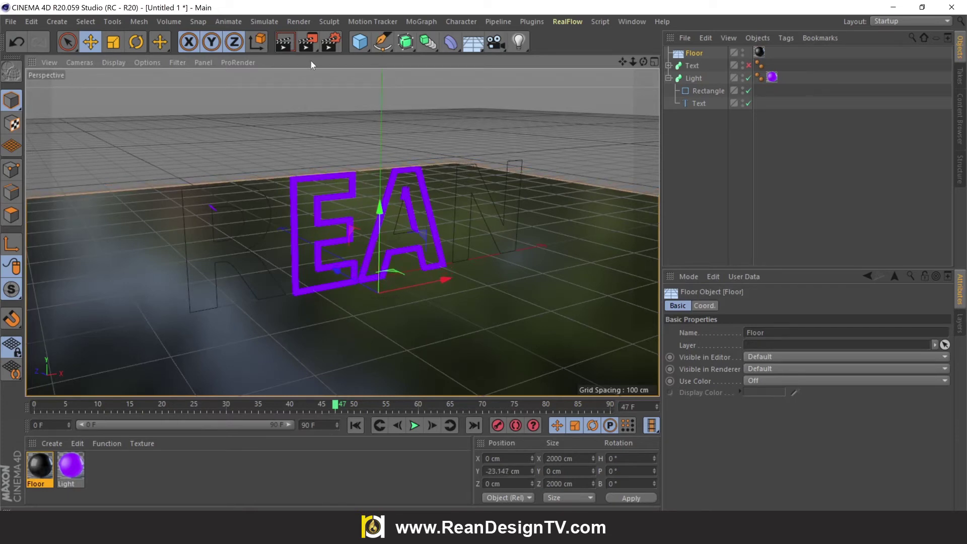
{"action": "left_click", "coordinate": [287, 44]}
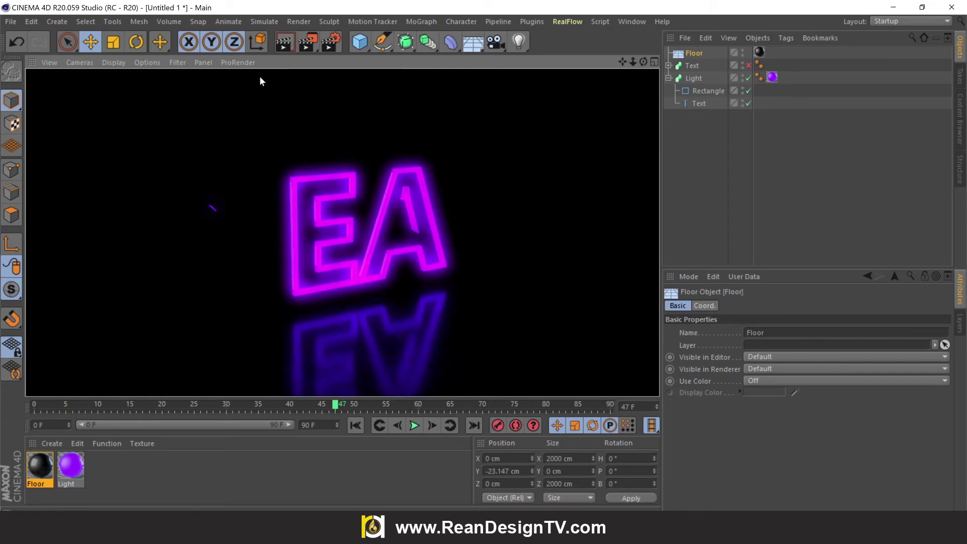
{"action": "left_click", "coordinate": [254, 120]}
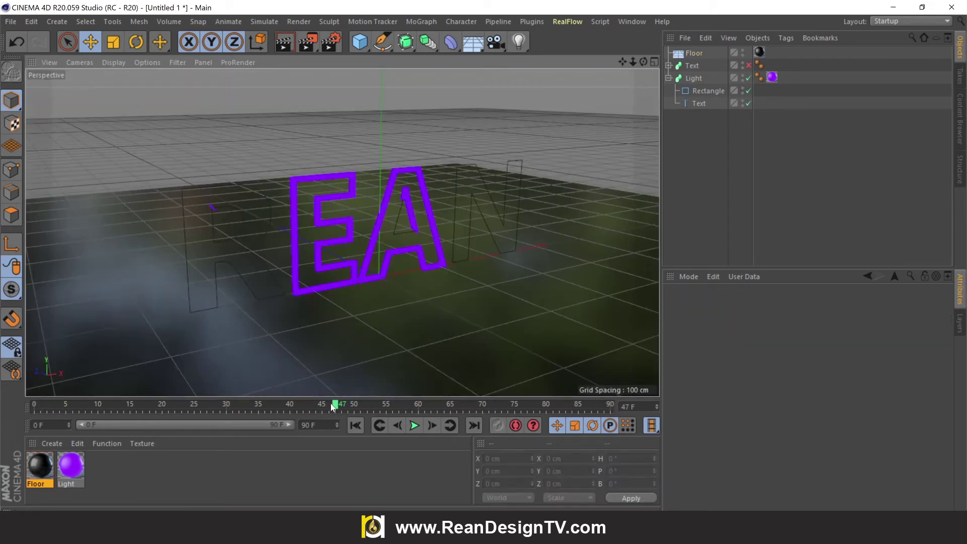
Move the timeline to frame 34 and render a preview of the RE letters
{"action": "left_click_drag", "start_coordinate": [339, 407], "coordinate": [252, 407]}
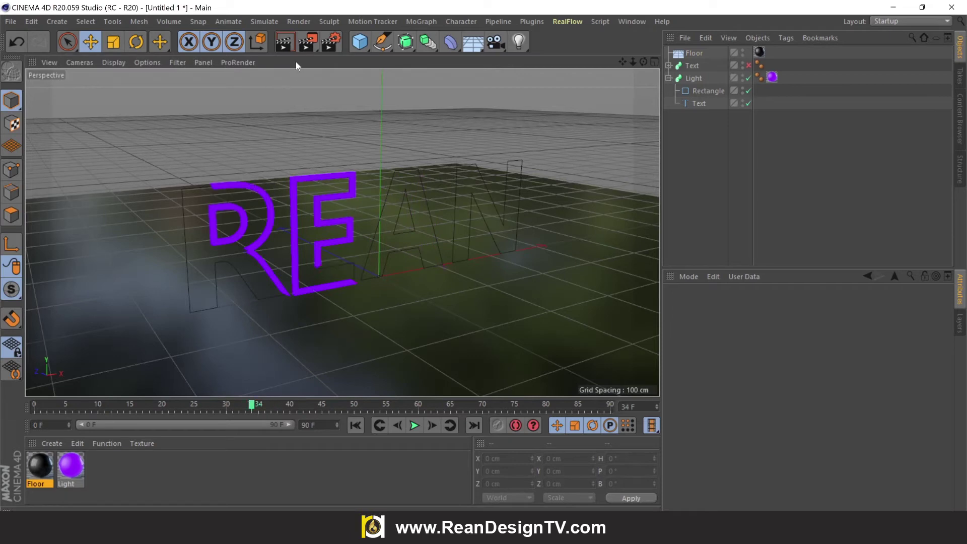
{"action": "left_click", "coordinate": [291, 49]}
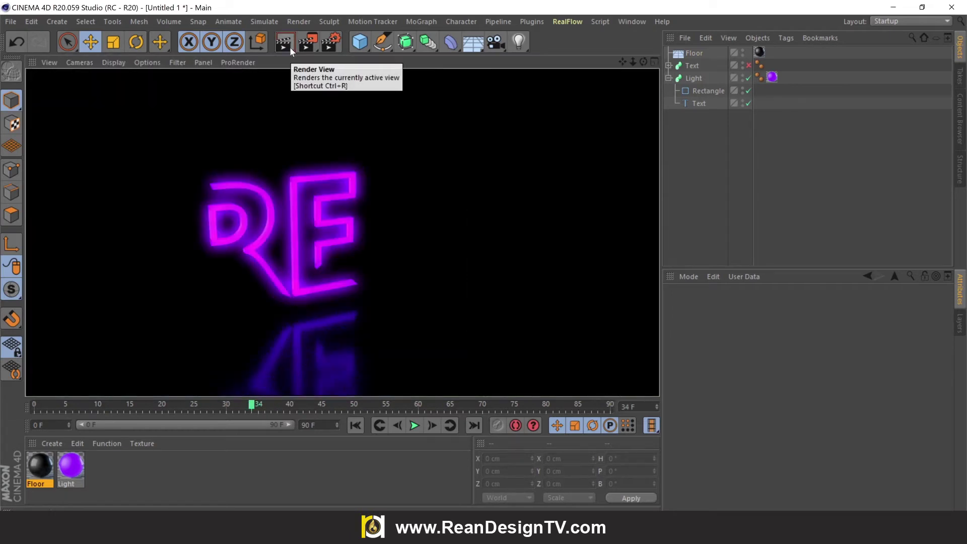
{"action": "left_click", "coordinate": [182, 485]}
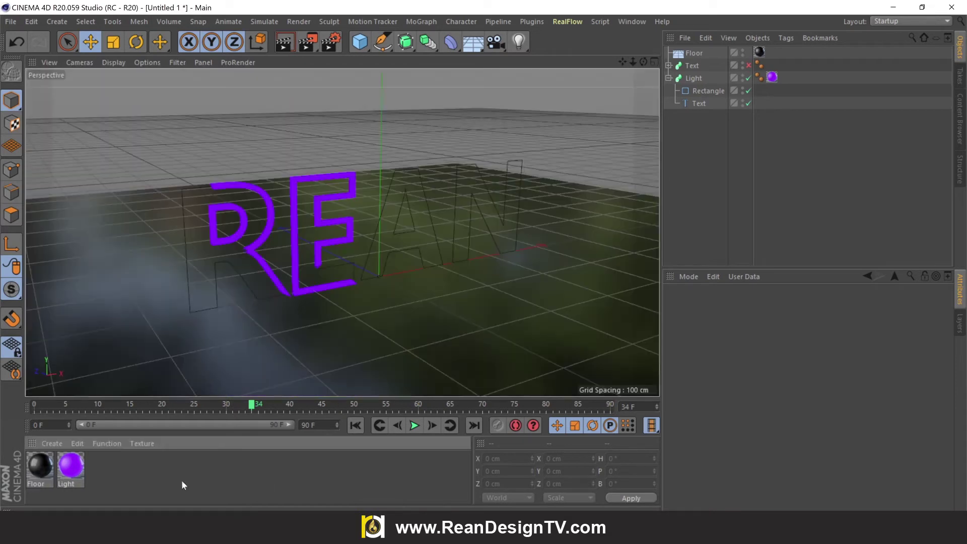
Select the Text sweep and render a preview of the full REAN text
{"action": "left_click", "coordinate": [693, 66]}
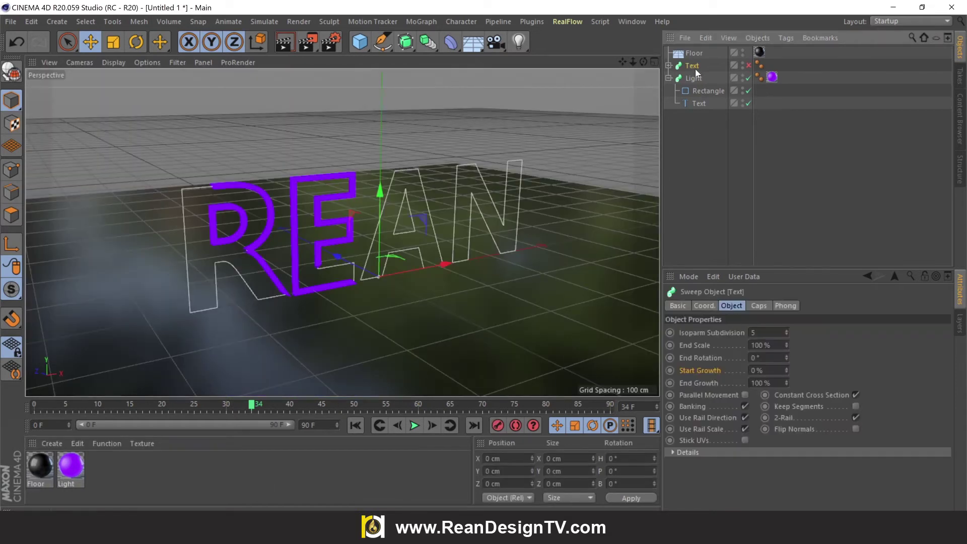
{"action": "left_click", "coordinate": [287, 46]}
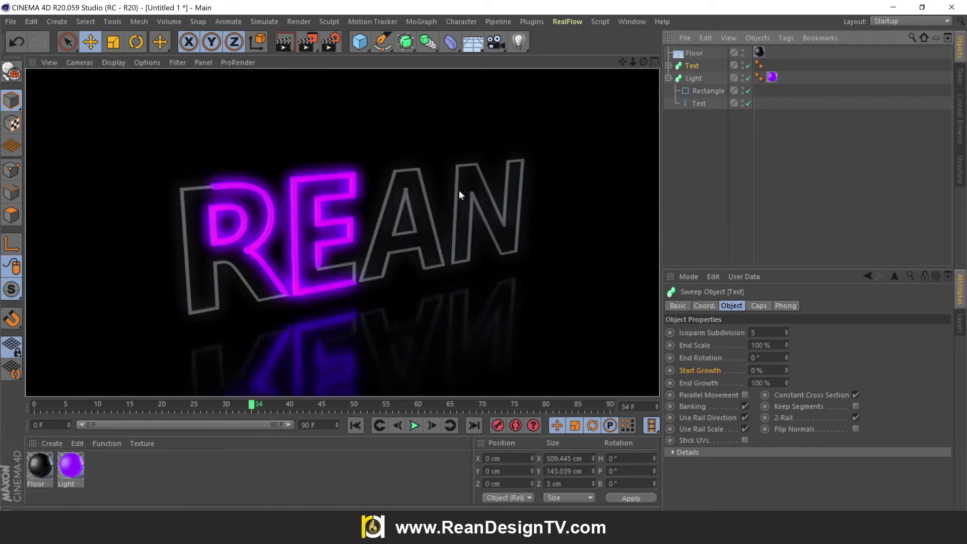
{"action": "left_click", "coordinate": [225, 468]}
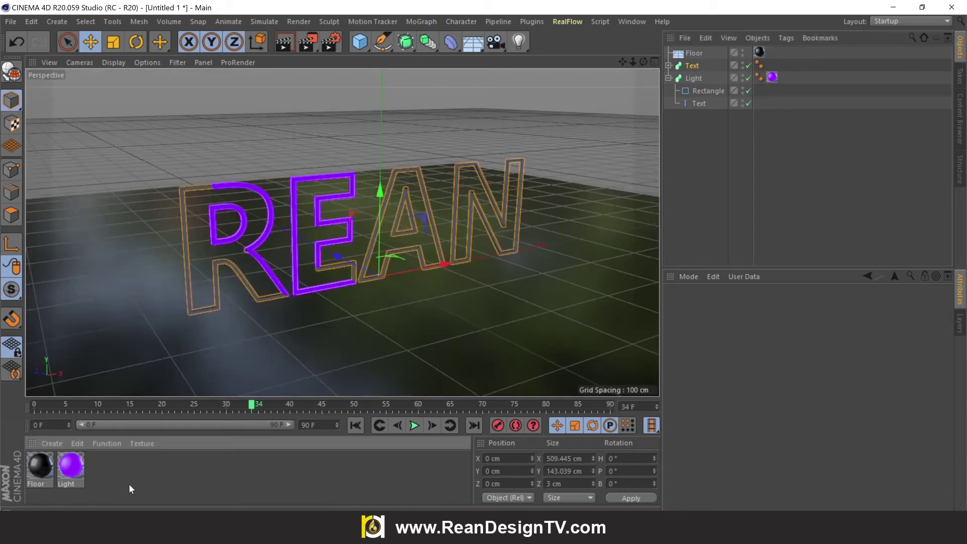
Create a material named Text, apply it to the Text object, and open its editor
{"action": "double_click", "coordinate": [121, 475]}
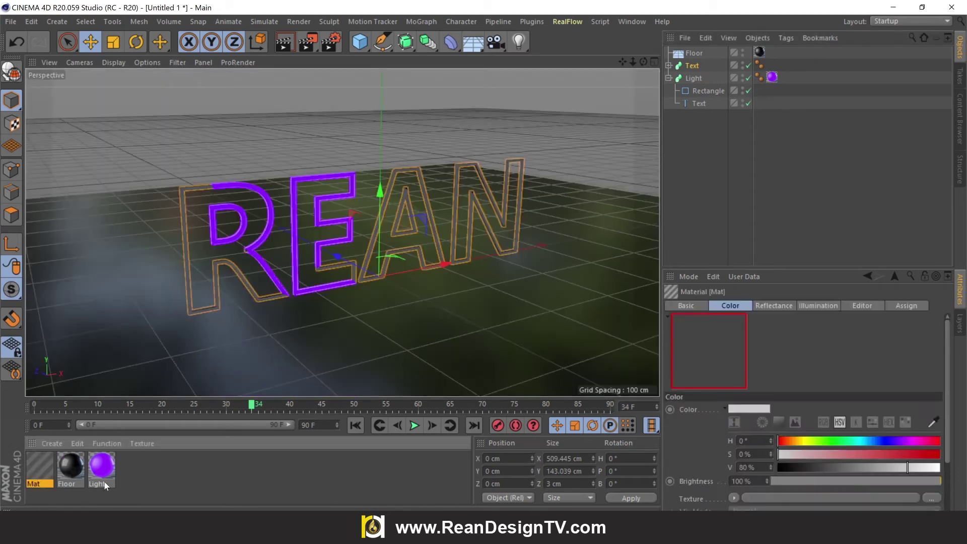
{"action": "double_click", "coordinate": [35, 484]}
{"action": "type", "text": "Text"}
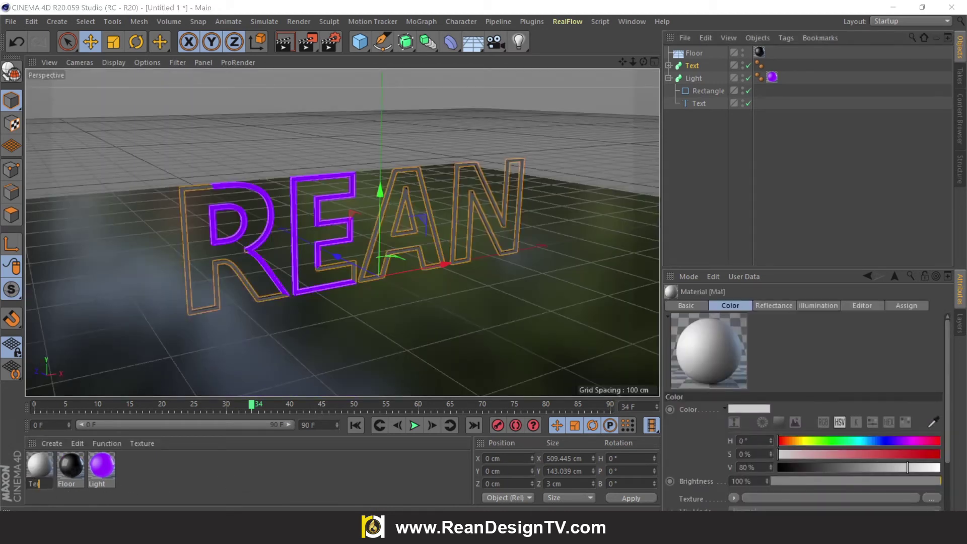
{"action": "key", "text": "Return"}
{"action": "left_click_drag", "start_coordinate": [36, 484], "coordinate": [700, 63]}
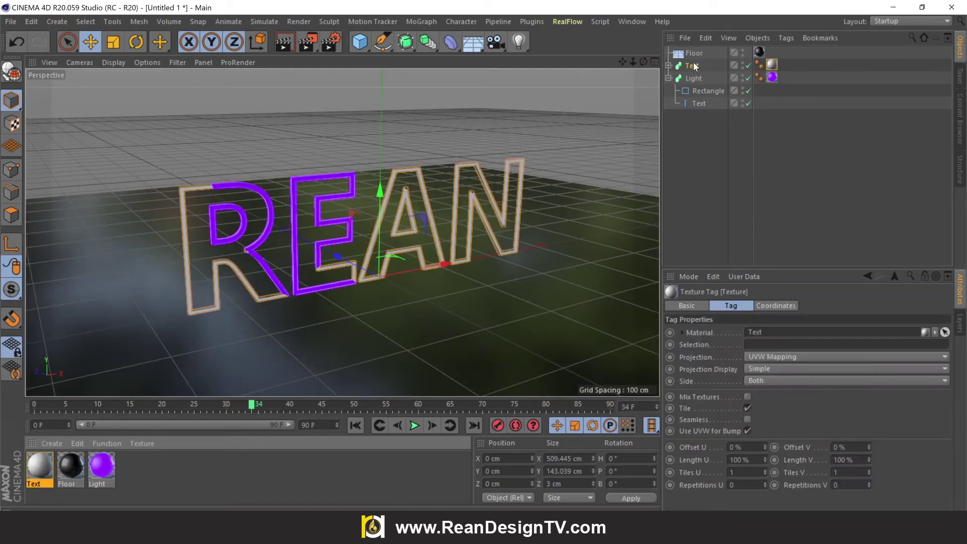
{"action": "double_click", "coordinate": [48, 464]}
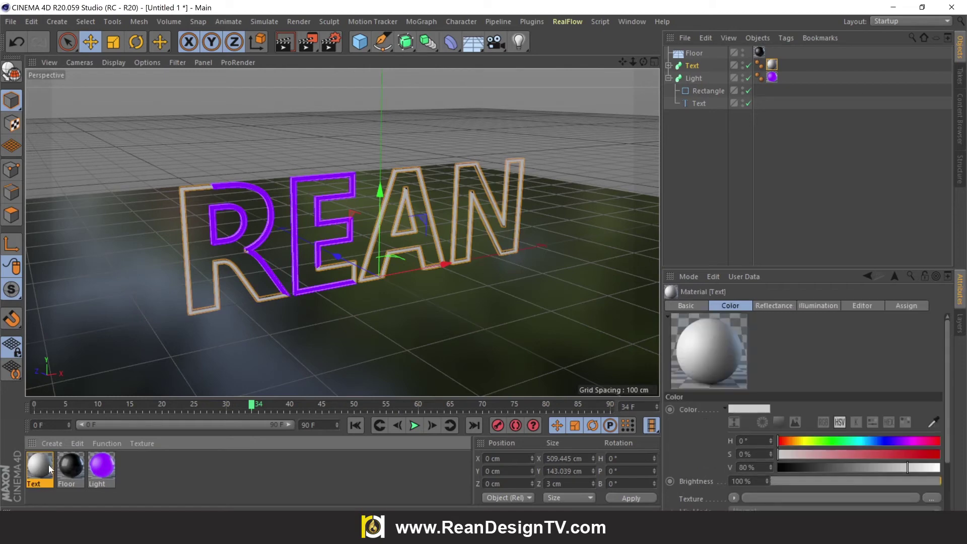
{"action": "left_click_drag", "start_coordinate": [322, 96], "coordinate": [500, 75]}
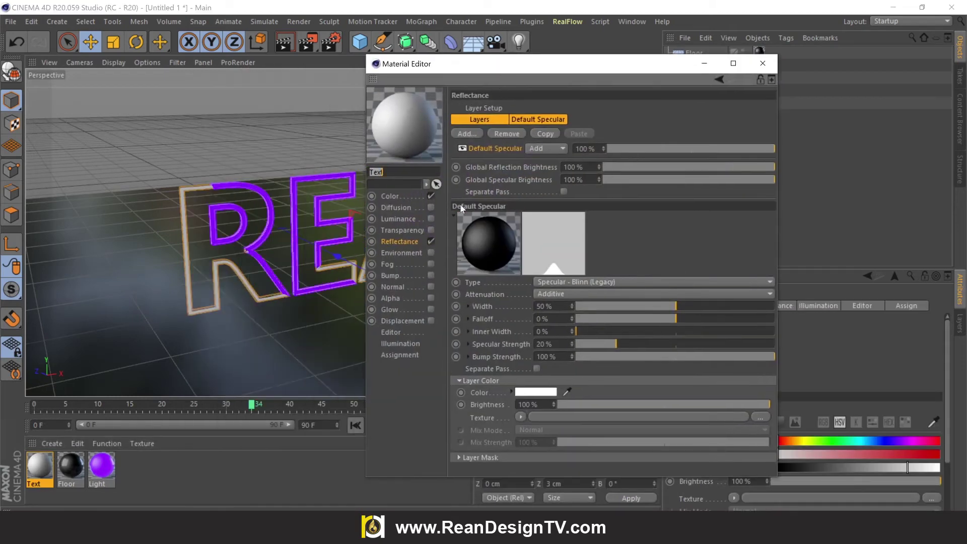
Disable Color and enable Luminance at 10% brightness on the Text material
{"action": "left_click", "coordinate": [406, 197]}
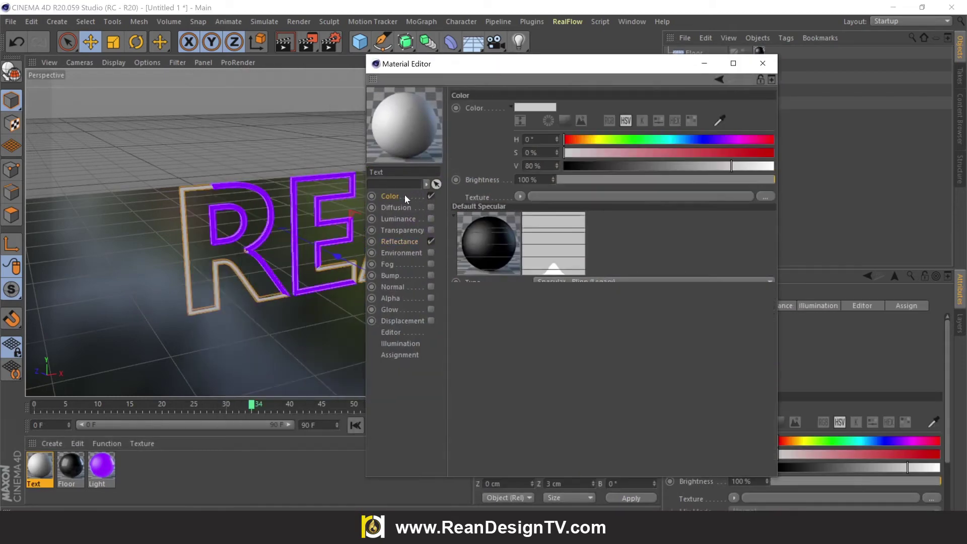
{"action": "left_click", "coordinate": [431, 195]}
{"action": "left_click", "coordinate": [409, 221]}
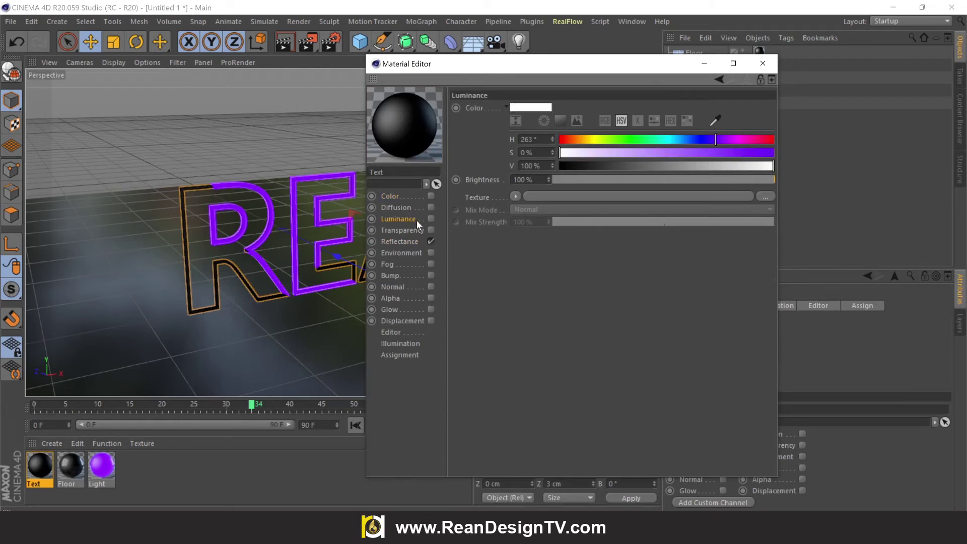
{"action": "left_click", "coordinate": [431, 218]}
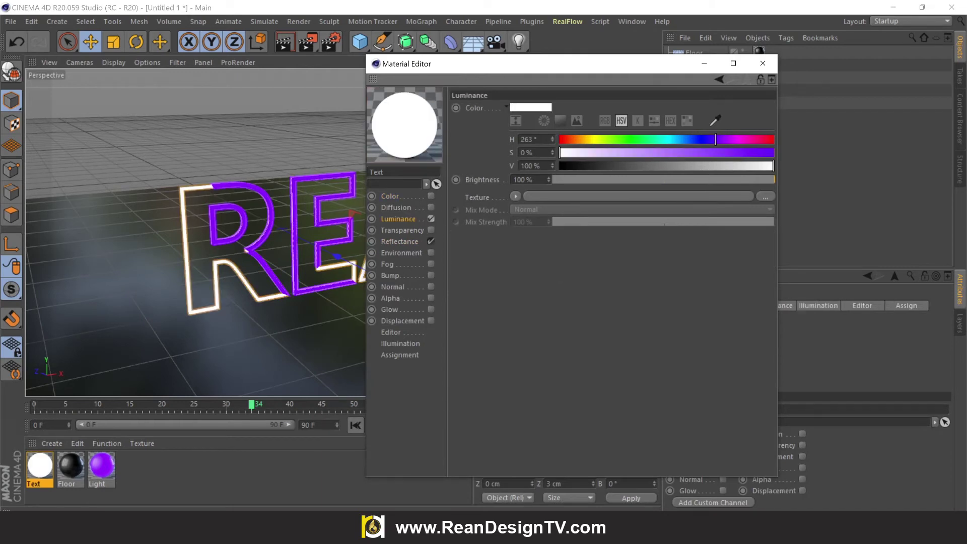
{"action": "double_click", "coordinate": [524, 180]}
{"action": "type", "text": "10"}
{"action": "key", "text": "Return"}
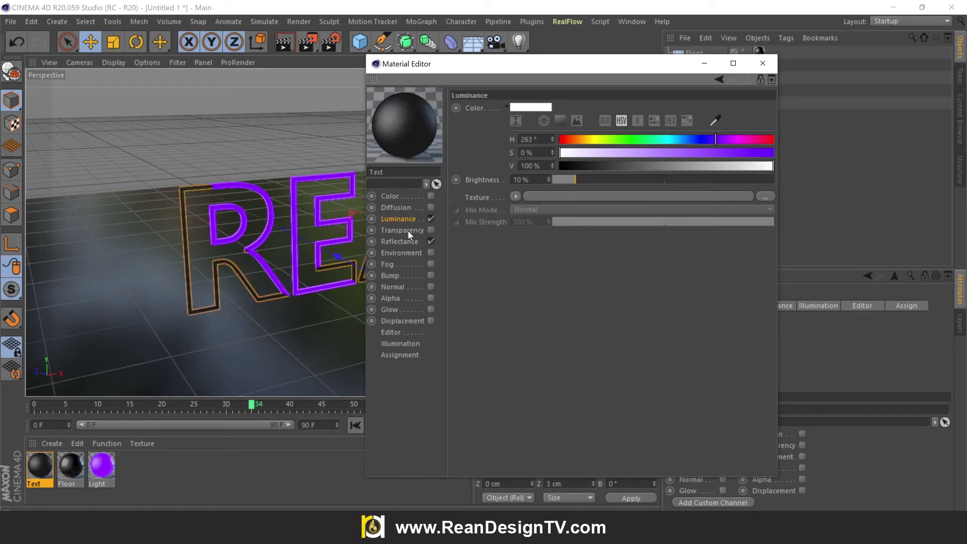
Tint the luminance pale purple (263°, 28% saturation, 80% value)
{"action": "left_click", "coordinate": [619, 153]}
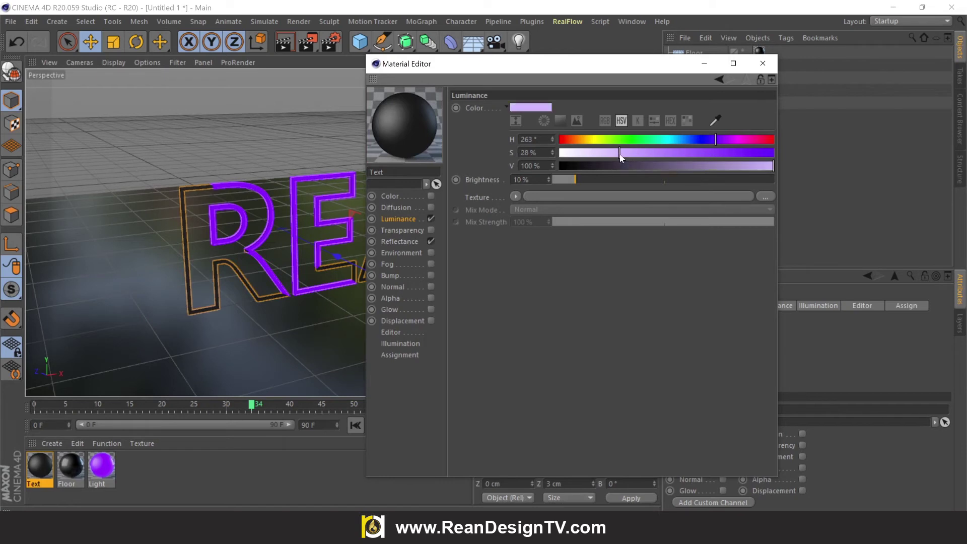
{"action": "left_click_drag", "start_coordinate": [763, 166], "coordinate": [748, 166]}
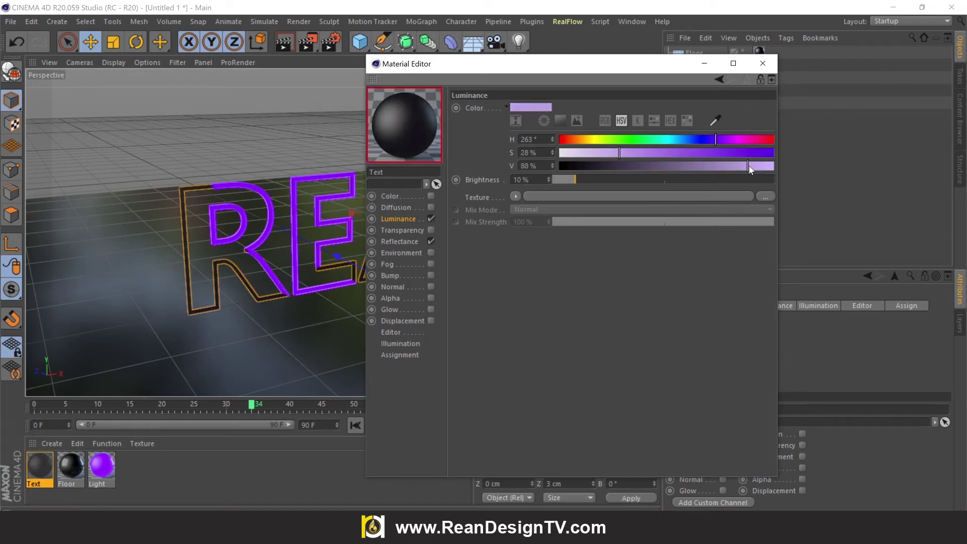
{"action": "left_click", "coordinate": [402, 231]}
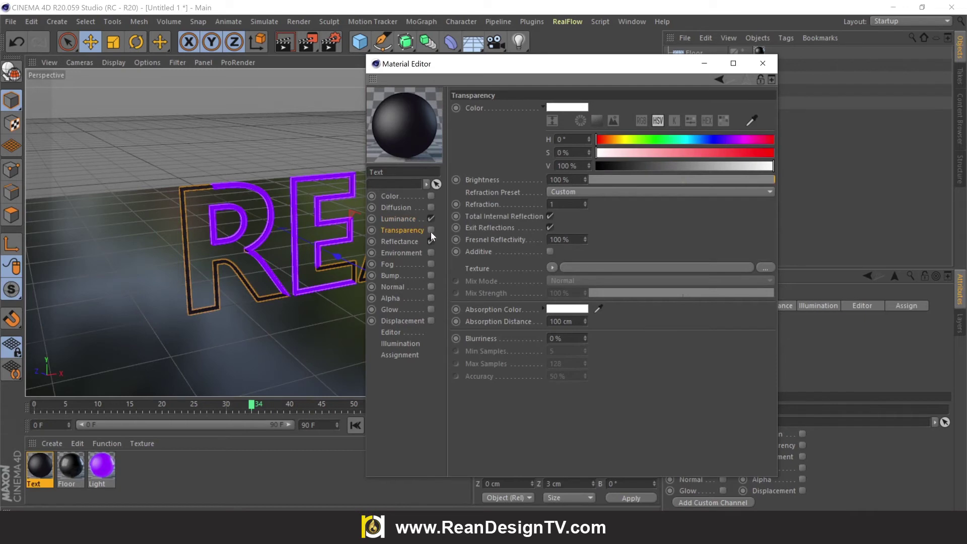
Enable Transparency on the Text material with refraction 2
{"action": "left_click", "coordinate": [431, 231]}
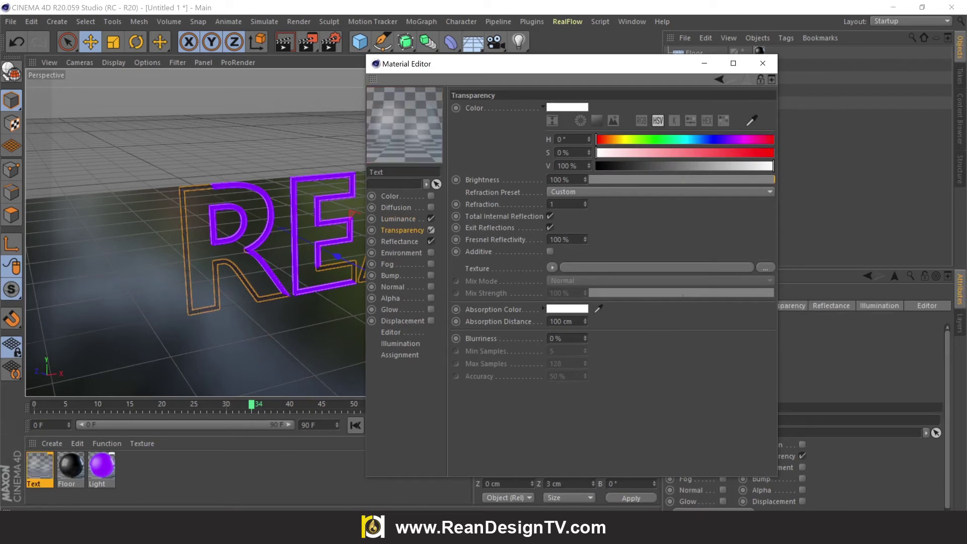
{"action": "double_click", "coordinate": [559, 204]}
{"action": "type", "text": "2"}
{"action": "key", "text": "Return"}
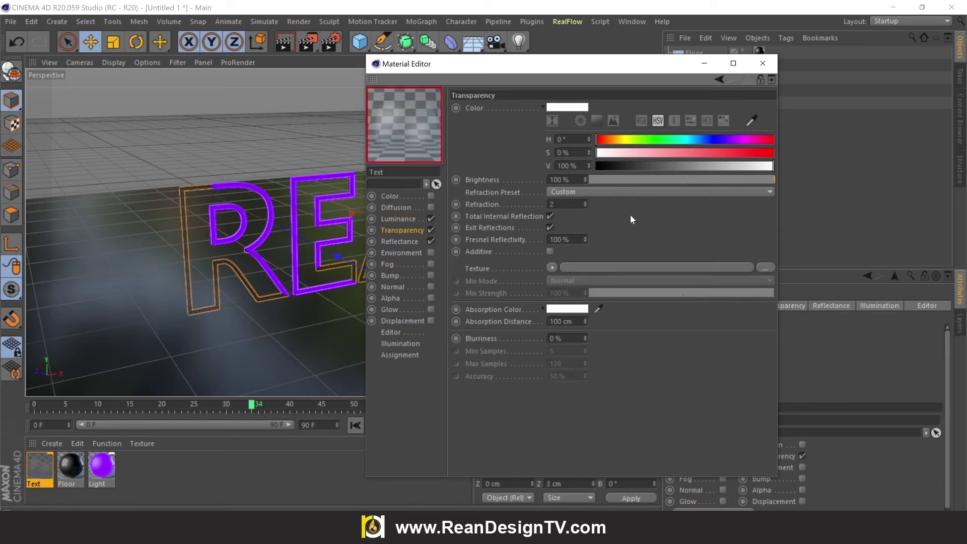
Replace Default Specular with a Reflection (Legacy) layer at 100% specular strength, then close the editor
{"action": "left_click", "coordinate": [409, 246]}
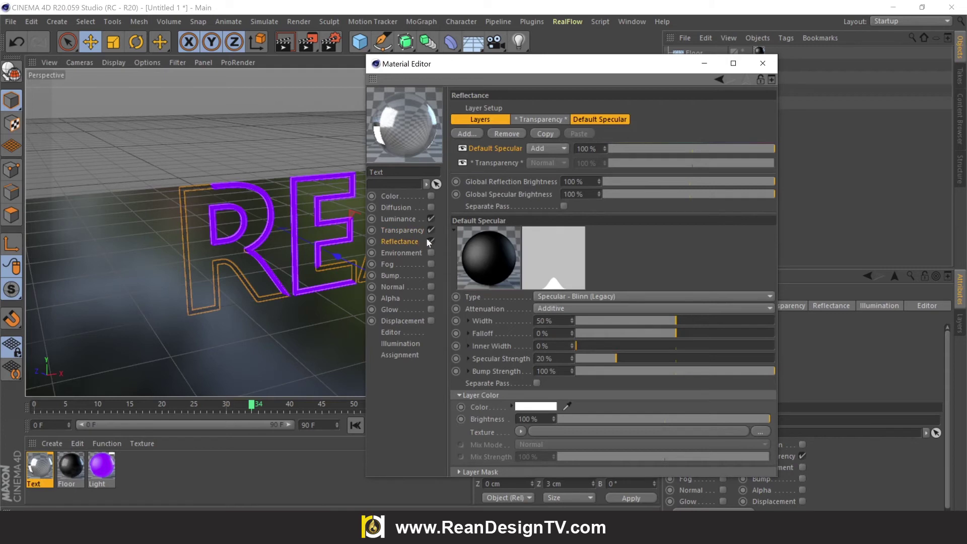
{"action": "left_click", "coordinate": [506, 134]}
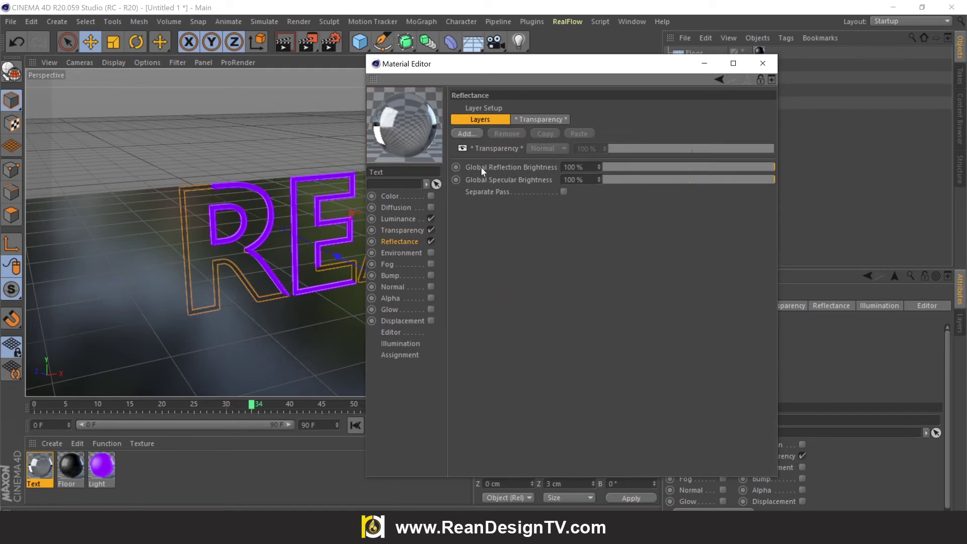
{"action": "left_click", "coordinate": [476, 133]}
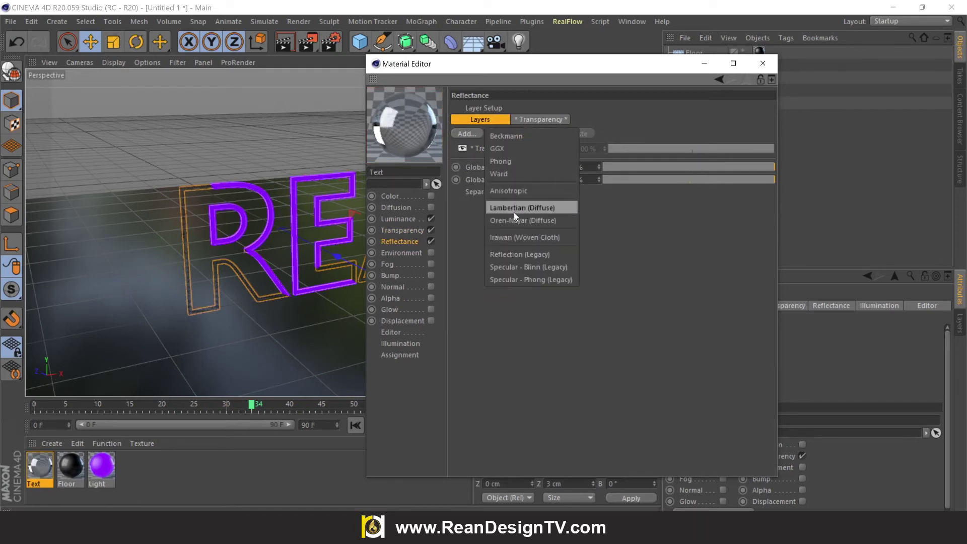
{"action": "left_click", "coordinate": [549, 256]}
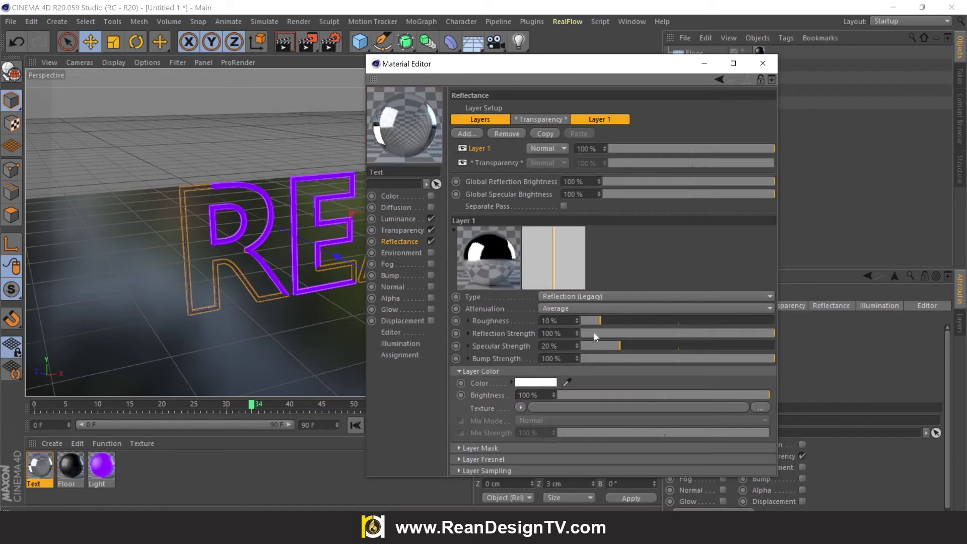
{"action": "left_click_drag", "start_coordinate": [624, 343], "coordinate": [825, 341]}
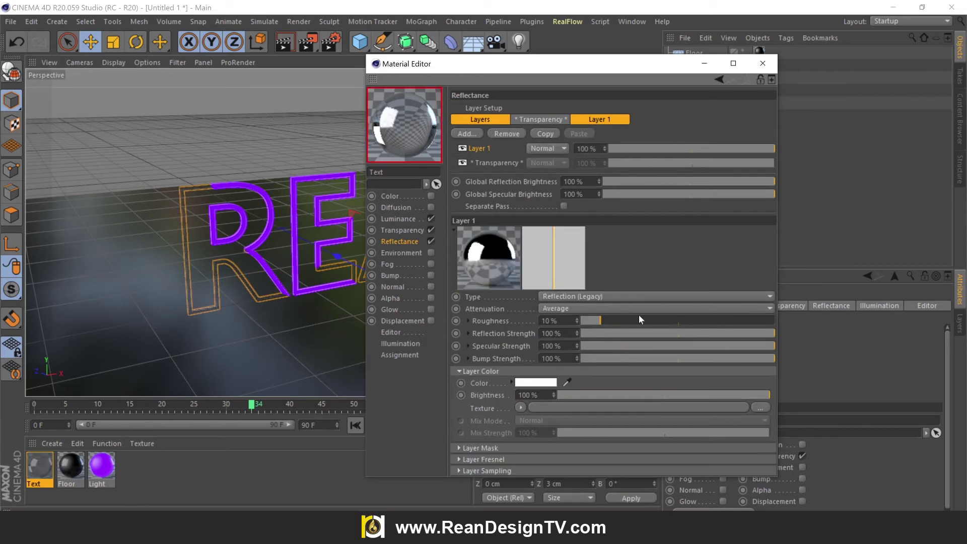
{"action": "left_click", "coordinate": [764, 68]}
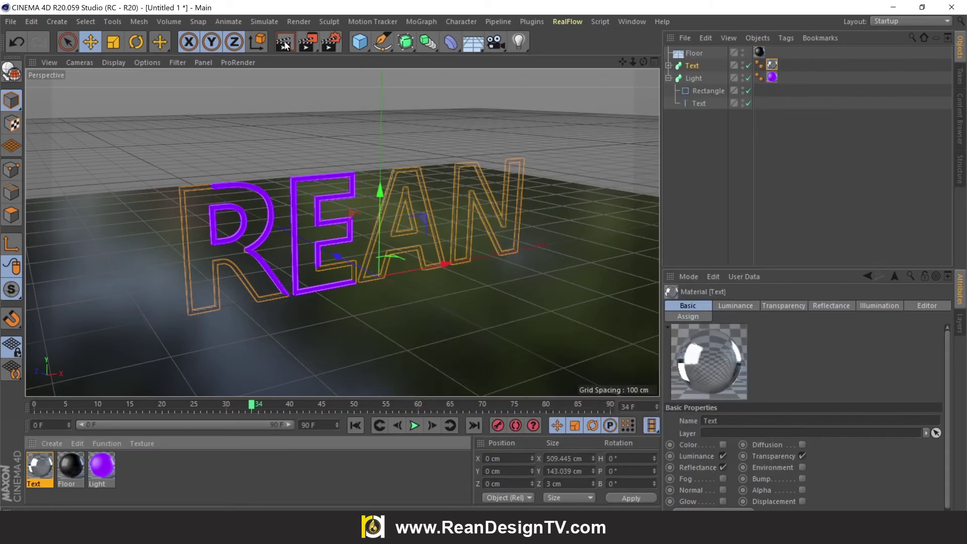
Test-render the letters in the viewport, then clear the preview
{"action": "left_click", "coordinate": [285, 45]}
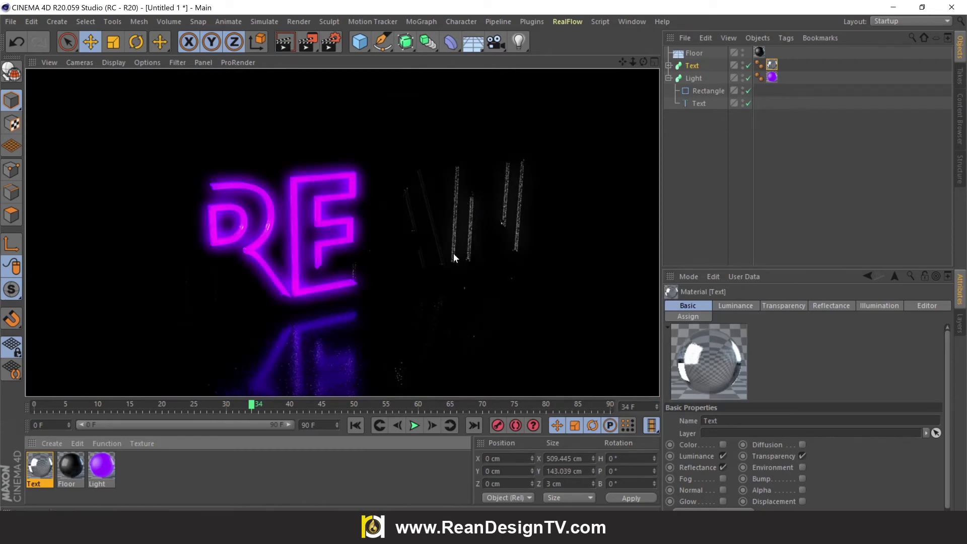
{"action": "left_click", "coordinate": [536, 137]}
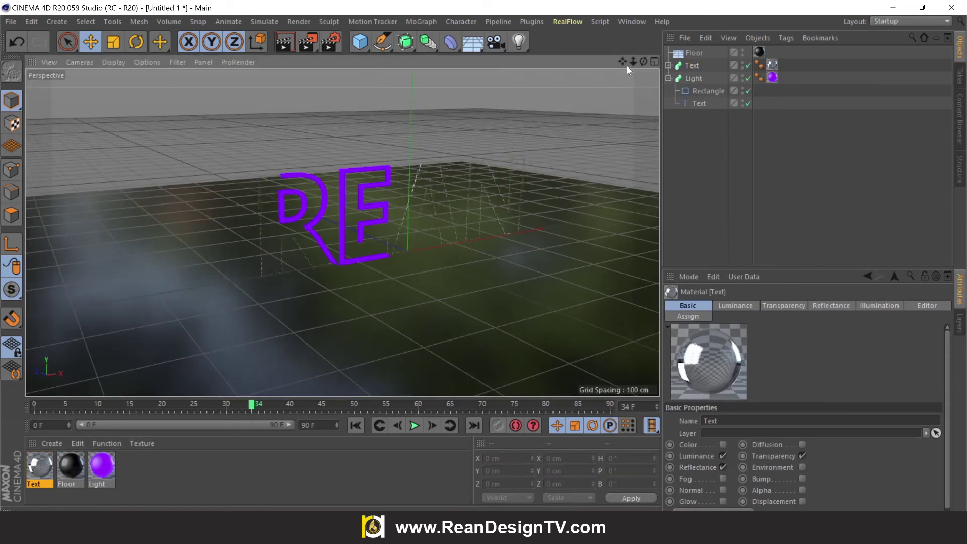
{"action": "left_click_drag", "start_coordinate": [644, 61], "coordinate": [645, 60]}
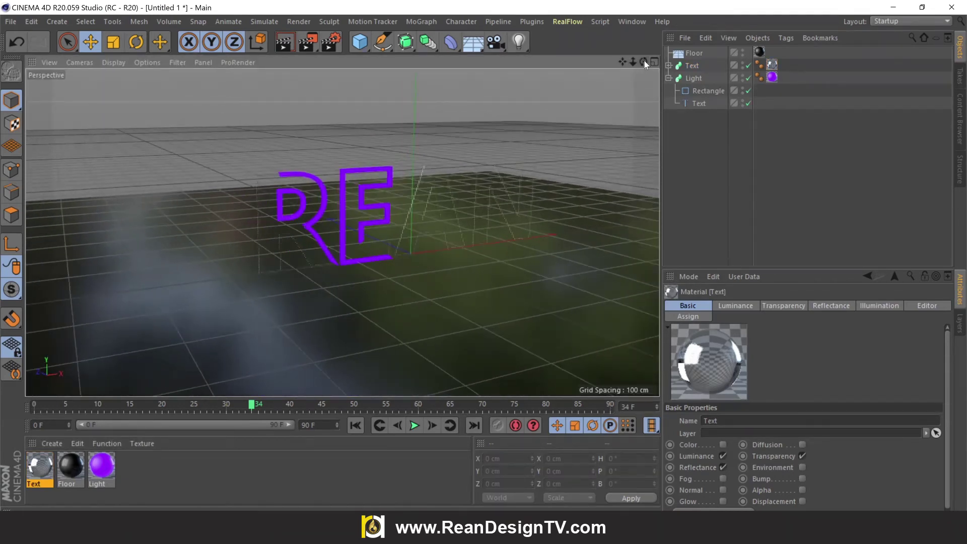
Play the animation, stop at frame 24, render a preview of the R, and orbit the view
{"action": "left_click", "coordinate": [355, 425]}
{"action": "left_click", "coordinate": [414, 426]}
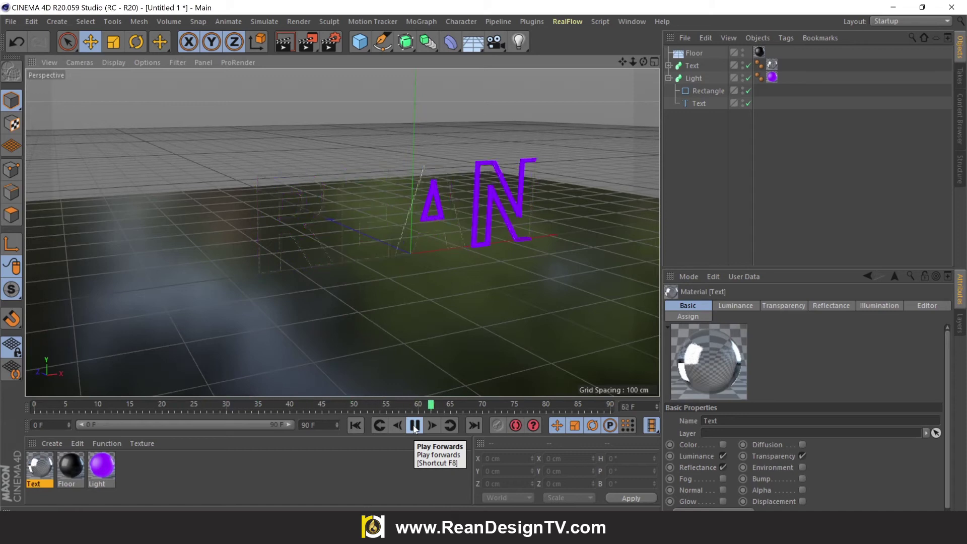
{"action": "left_click", "coordinate": [414, 426]}
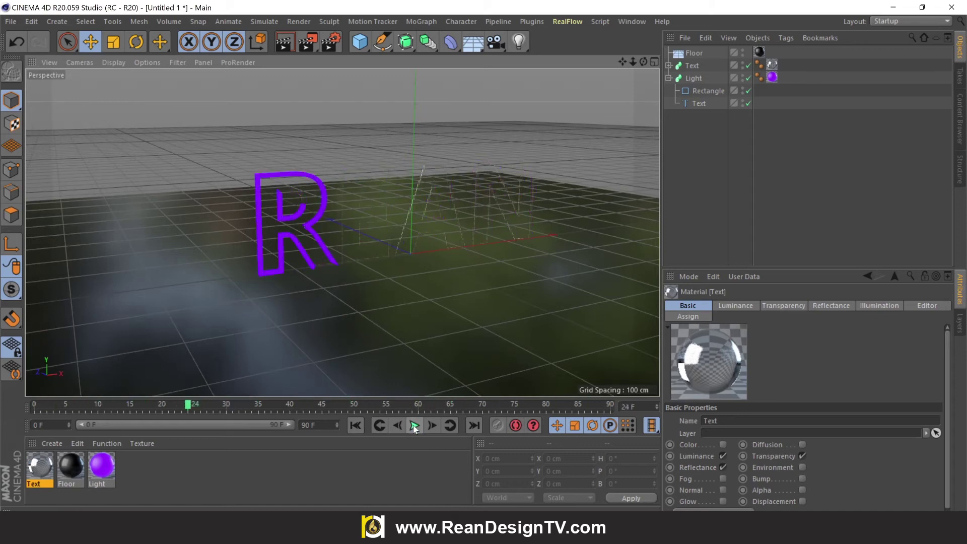
{"action": "left_click", "coordinate": [285, 43]}
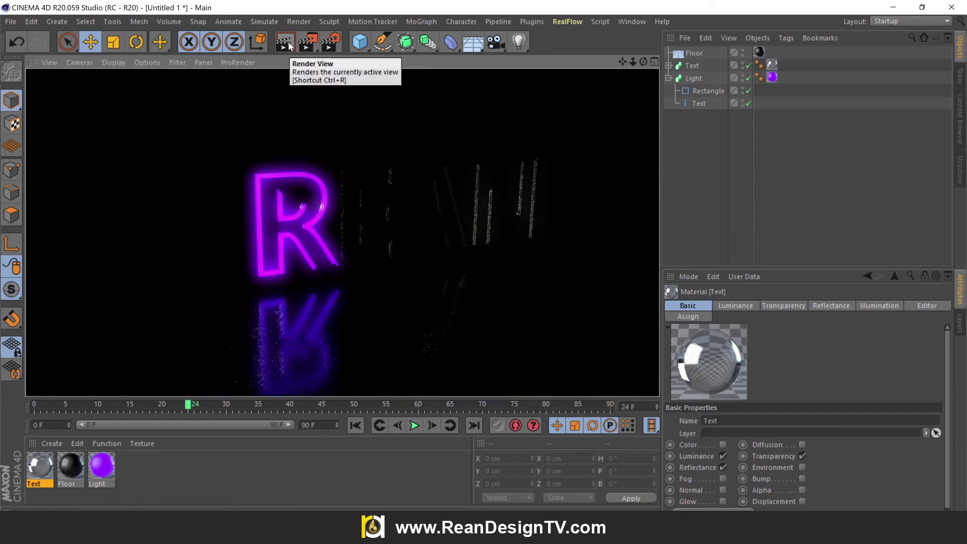
{"action": "left_click", "coordinate": [513, 130]}
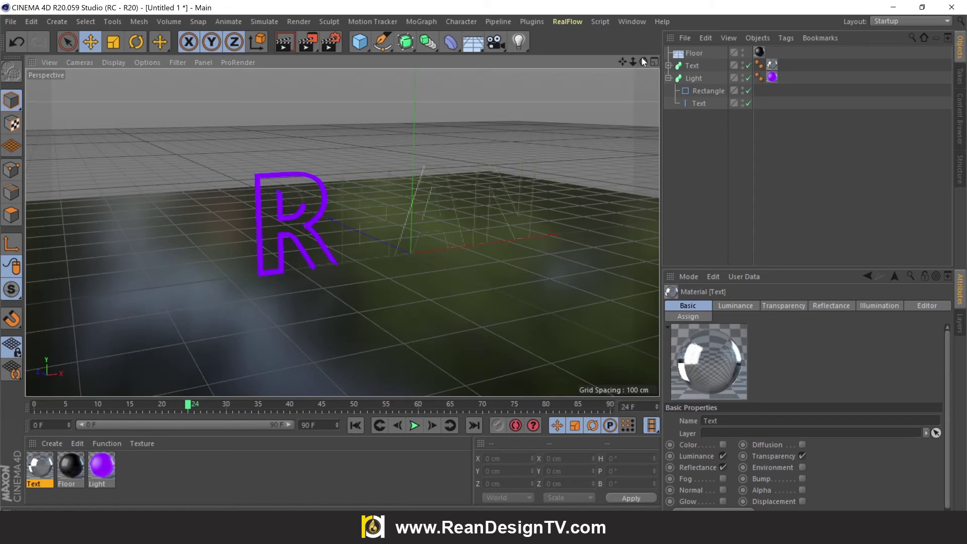
{"action": "left_click_drag", "start_coordinate": [643, 62], "coordinate": [460, 53]}
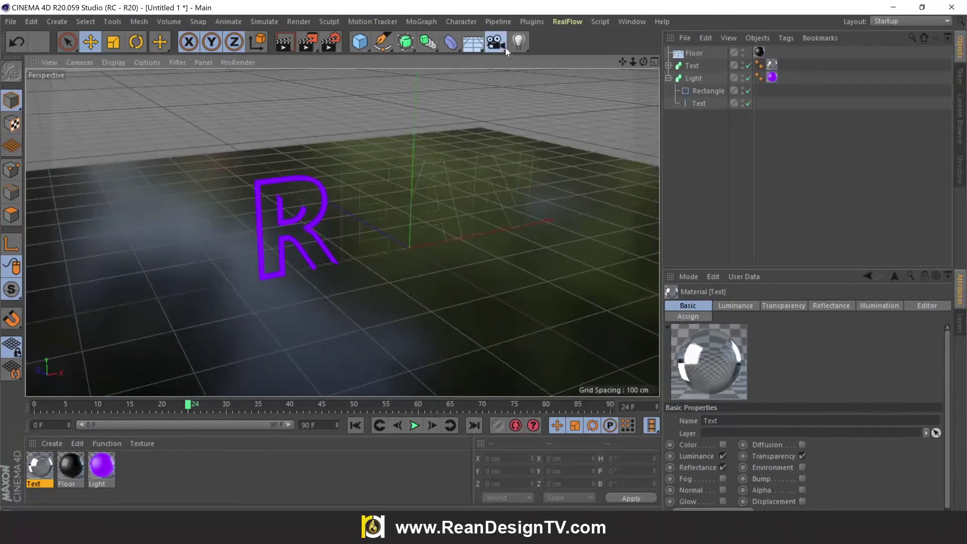
Add a Camera, look through it framed on the R, and render frame 24 to the Picture Viewer
{"action": "left_click", "coordinate": [506, 47]}
{"action": "left_click", "coordinate": [552, 61]}
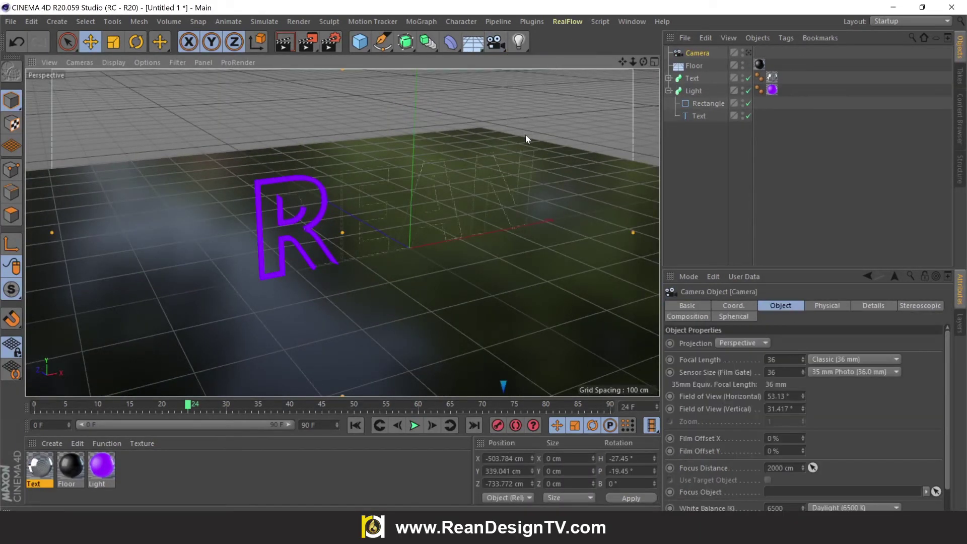
{"action": "left_click", "coordinate": [748, 52]}
{"action": "left_click_drag", "start_coordinate": [641, 62], "coordinate": [587, 66]}
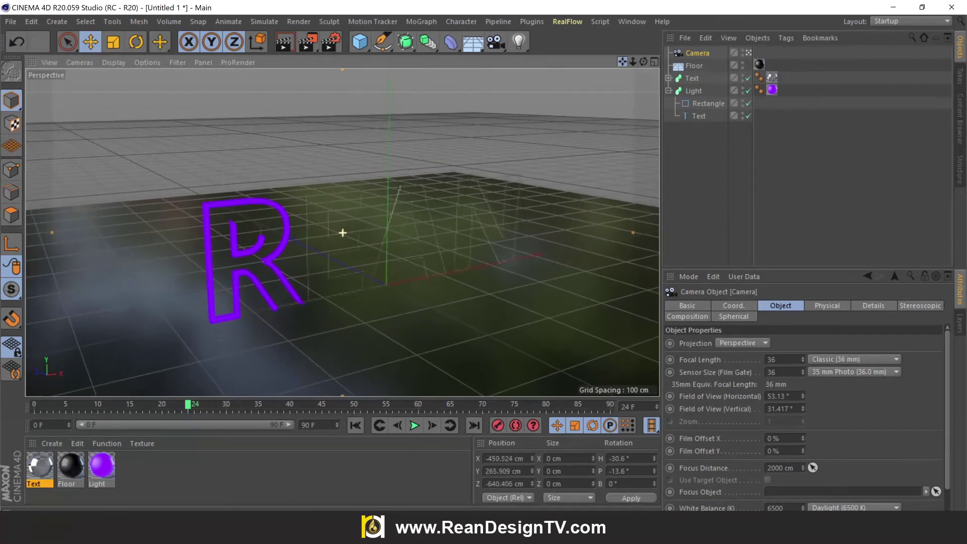
{"action": "left_click", "coordinate": [312, 44]}
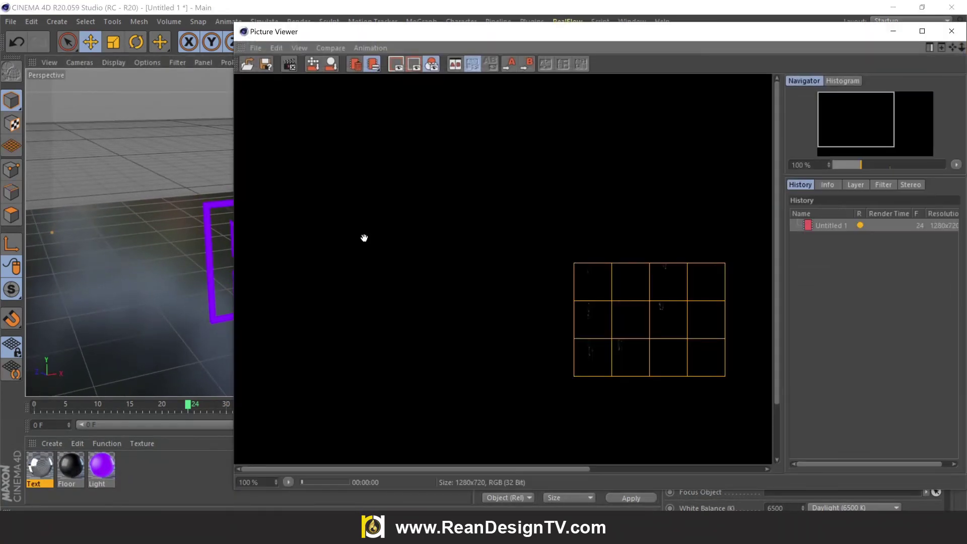
Zoom the Picture Viewer out to 60% and shift it left while the 1280×720 render finishes
{"action": "scroll", "coordinate": [472, 265], "scroll_direction": "down", "scroll_amount": 1}
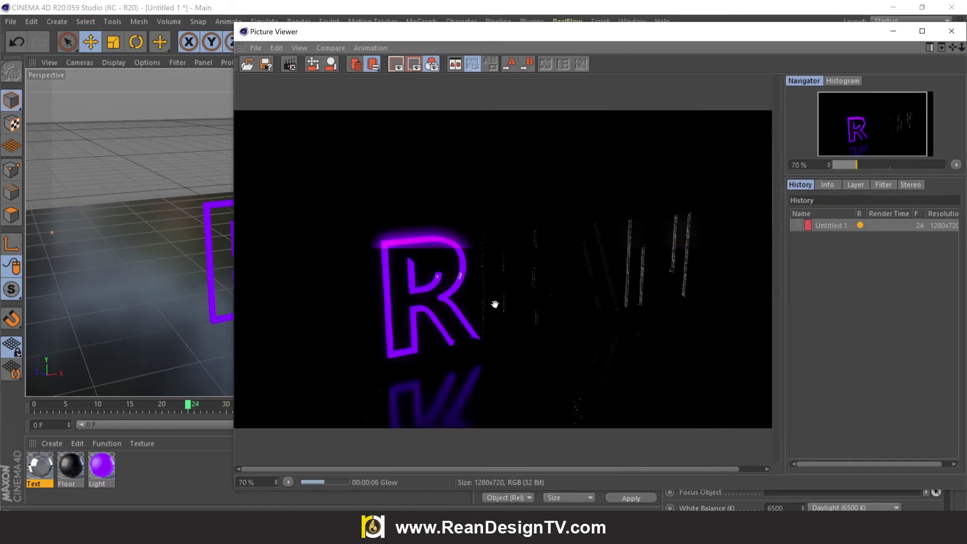
{"action": "scroll", "coordinate": [495, 305], "scroll_direction": "down", "scroll_amount": 1}
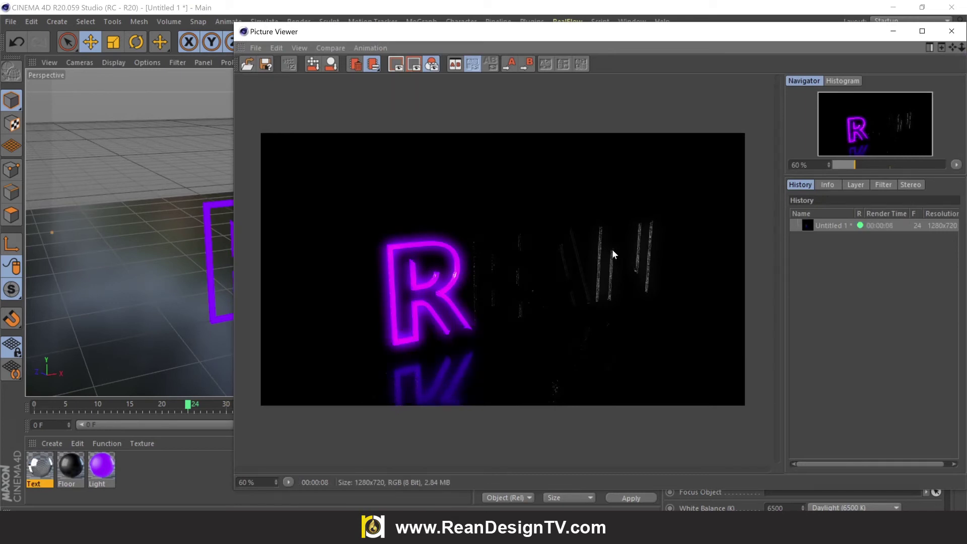
{"action": "left_click_drag", "start_coordinate": [615, 36], "coordinate": [524, 40]}
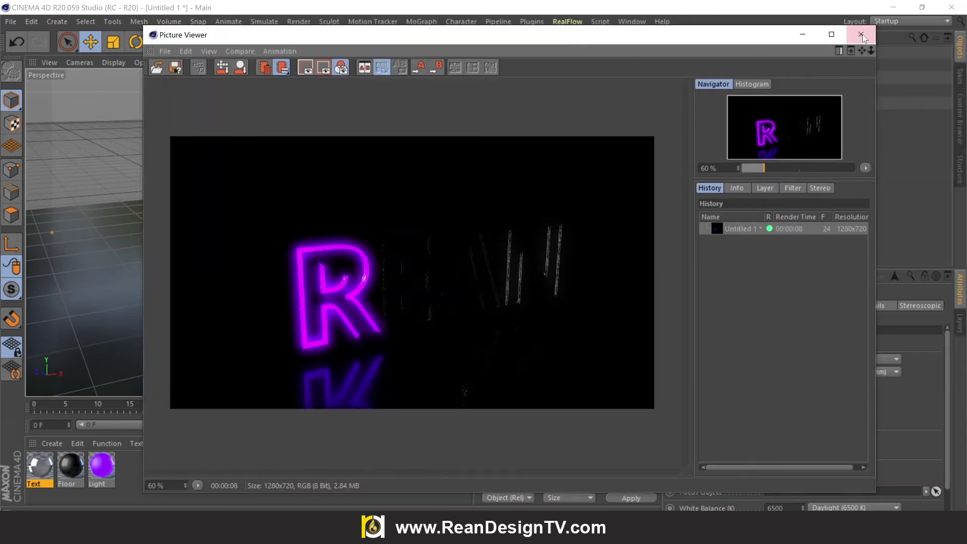
Close the Picture Viewer and set the Text material's Transparency Brightness to 85%
{"action": "left_click", "coordinate": [863, 36]}
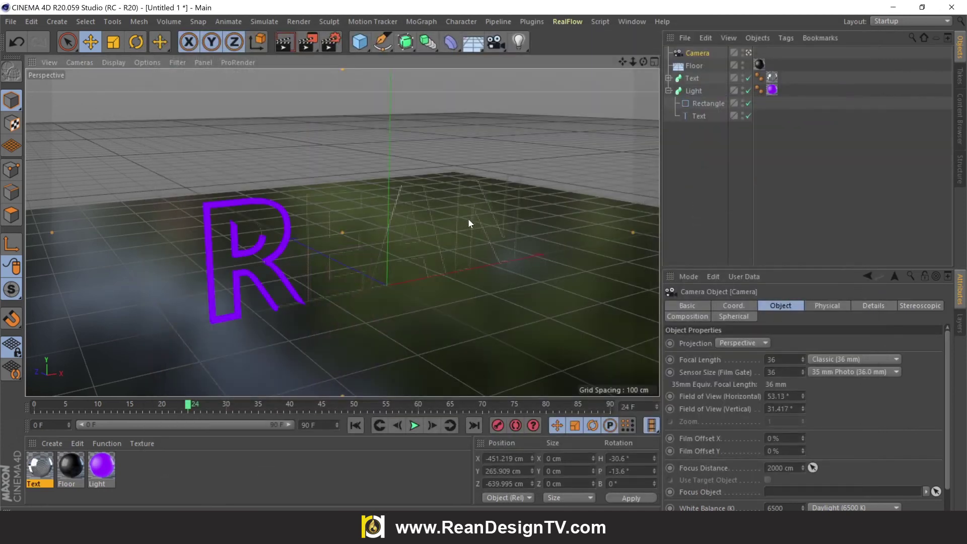
{"action": "double_click", "coordinate": [40, 468]}
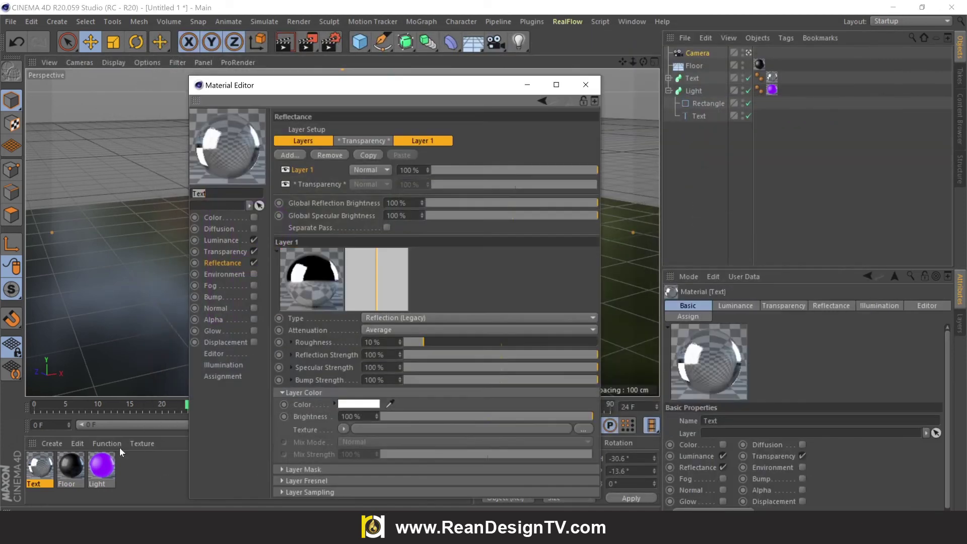
{"action": "left_click", "coordinate": [228, 252]}
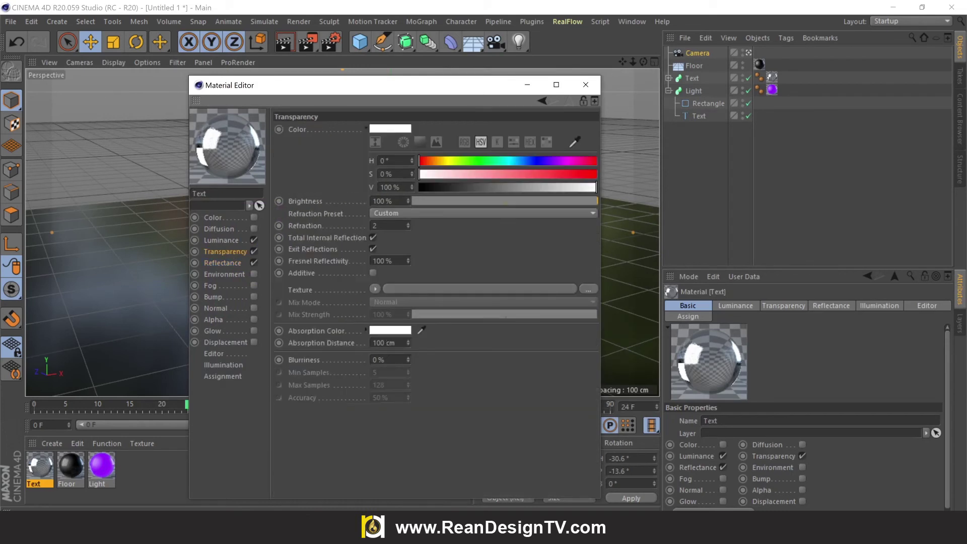
{"action": "double_click", "coordinate": [382, 201]}
{"action": "left_click", "coordinate": [221, 241]}
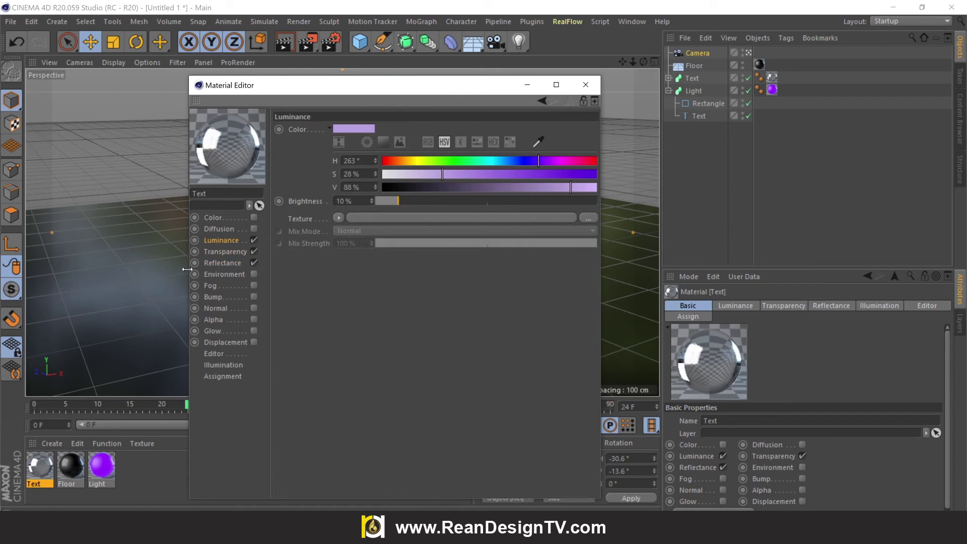
{"action": "left_click", "coordinate": [228, 252]}
{"action": "left_click_drag", "start_coordinate": [392, 201], "coordinate": [312, 200]}
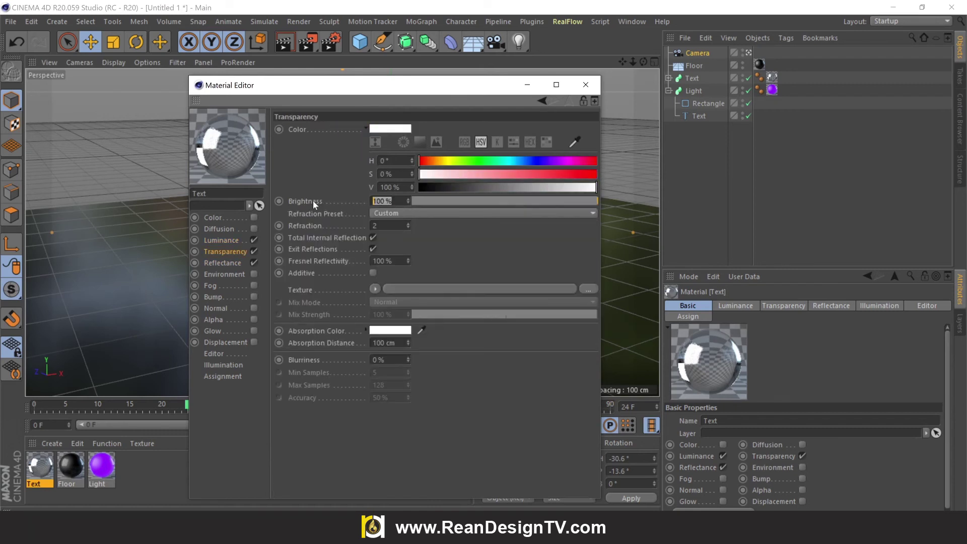
{"action": "type", "text": "85"}
{"action": "key", "text": "Return"}
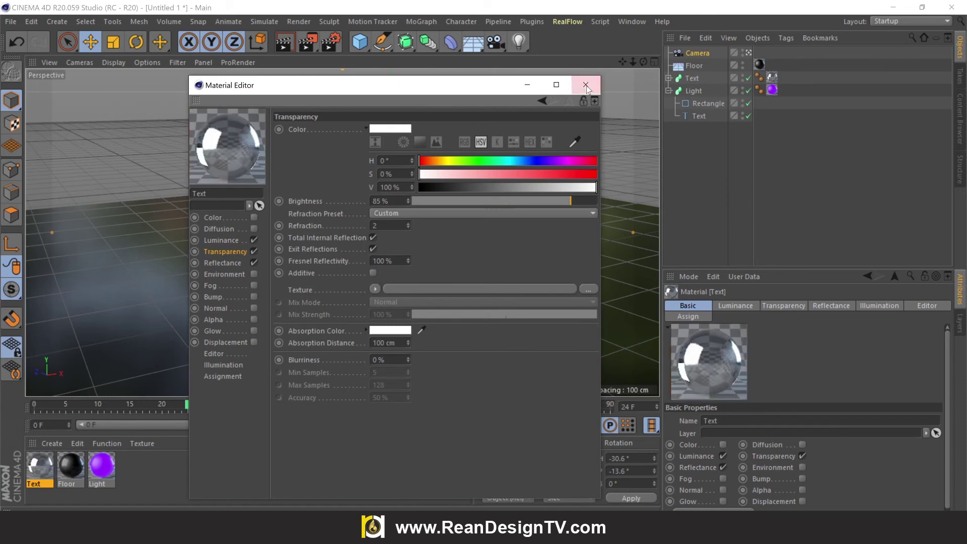
{"action": "left_click", "coordinate": [586, 85]}
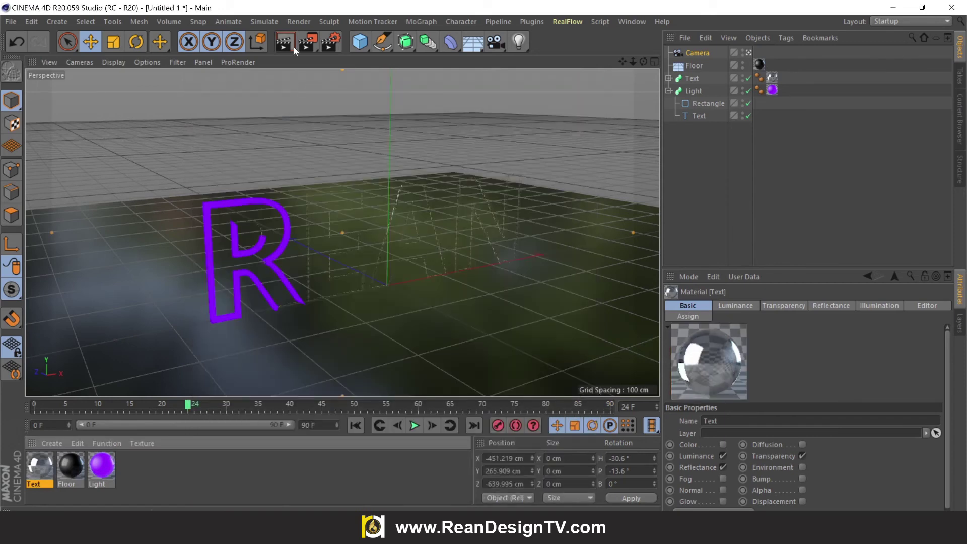
Test-render the see-through letters, clear the preview, then pan and dolly the editor view toward the R
{"action": "left_click", "coordinate": [294, 46]}
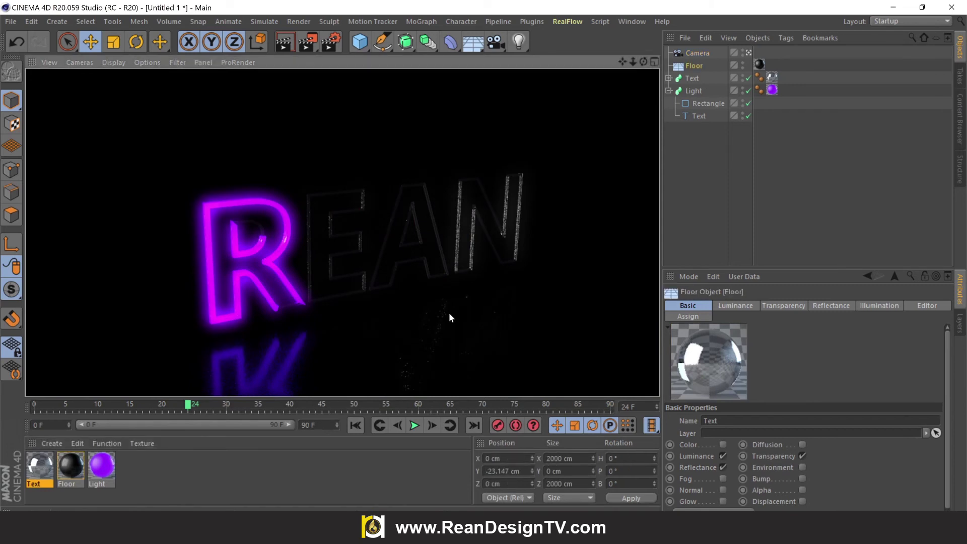
{"action": "left_click", "coordinate": [413, 297]}
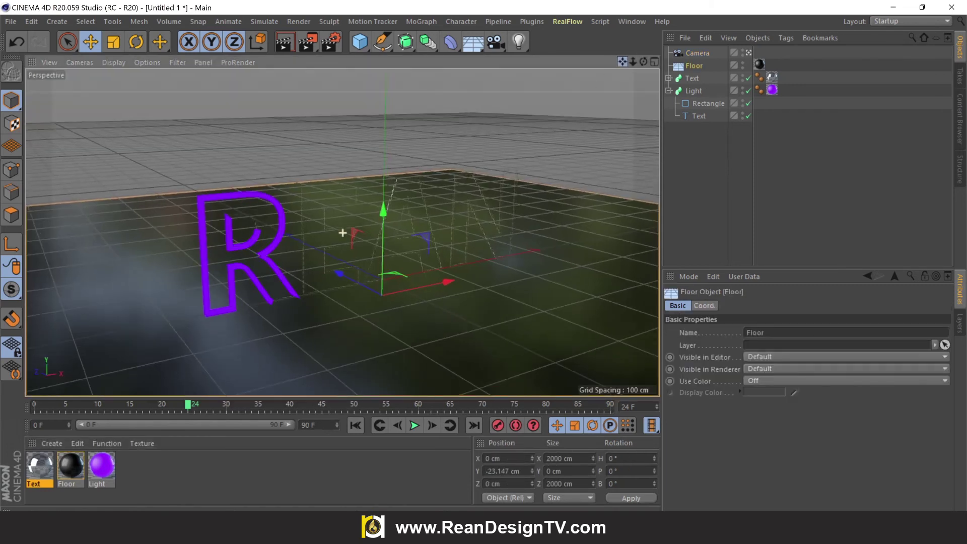
{"action": "left_click_drag", "start_coordinate": [623, 61], "coordinate": [652, 68]}
{"action": "left_click", "coordinate": [749, 53]}
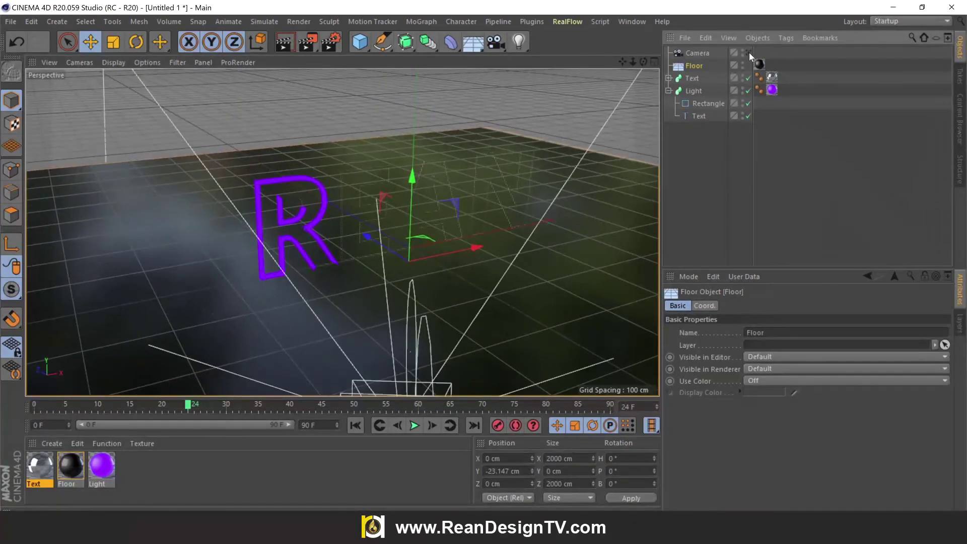
{"action": "left_click", "coordinate": [749, 52]}
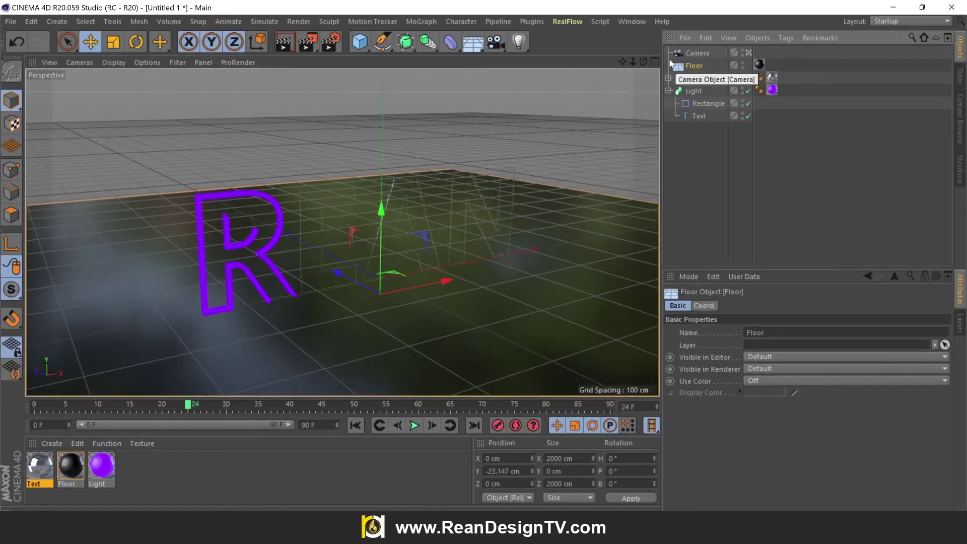
{"action": "mouse_move", "coordinate": [633, 61]}
{"action": "left_mouse_down"}
{"action": "mouse_move", "coordinate": [633, 77]}
{"action": "mouse_move", "coordinate": [625, 60]}
{"action": "left_mouse_up"}
Switch the renderer to Physical with Depth Of Field on and Sampling Quality set to Automatic
{"action": "left_click", "coordinate": [330, 44]}
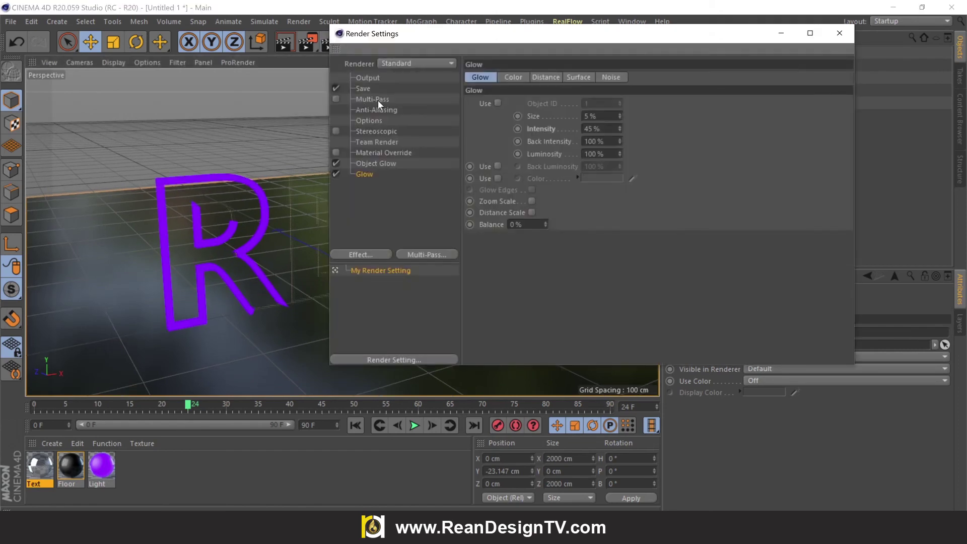
{"action": "left_click", "coordinate": [411, 63]}
{"action": "left_click", "coordinate": [395, 89]}
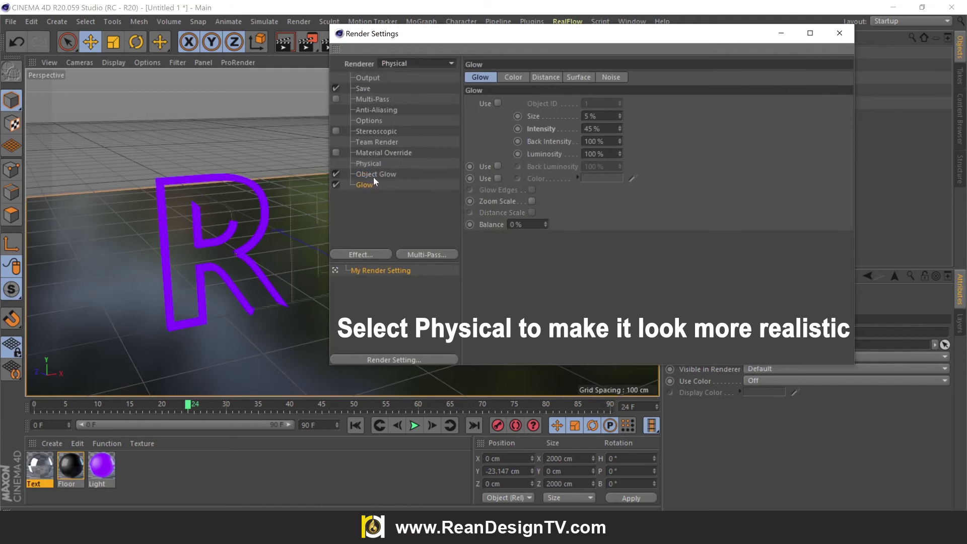
{"action": "left_click", "coordinate": [369, 162]}
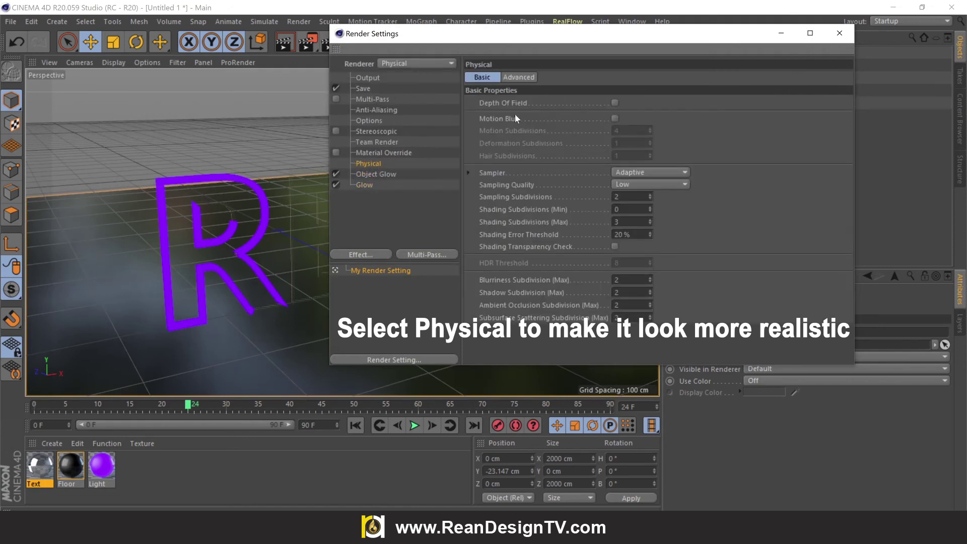
{"action": "left_click", "coordinate": [615, 102]}
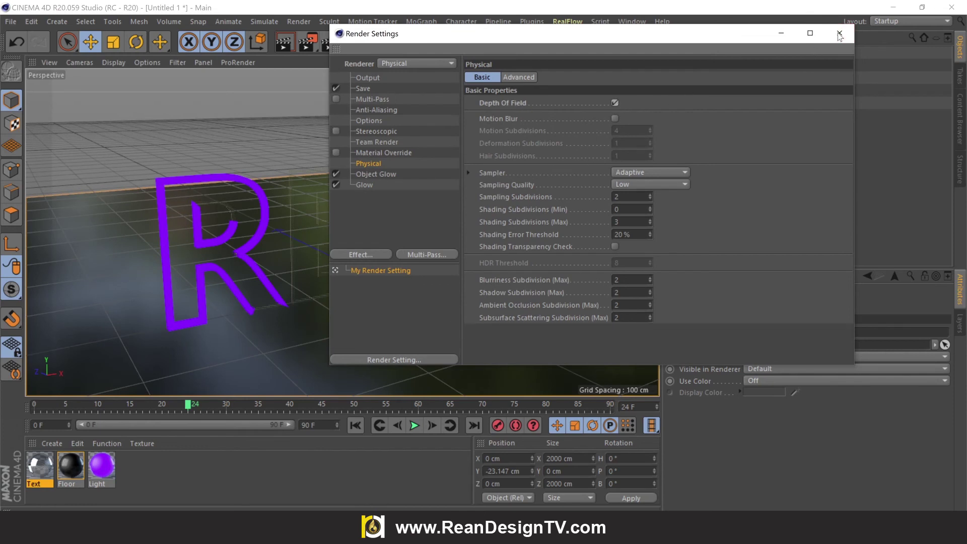
{"action": "left_click", "coordinate": [681, 173]}
{"action": "left_click", "coordinate": [678, 169]}
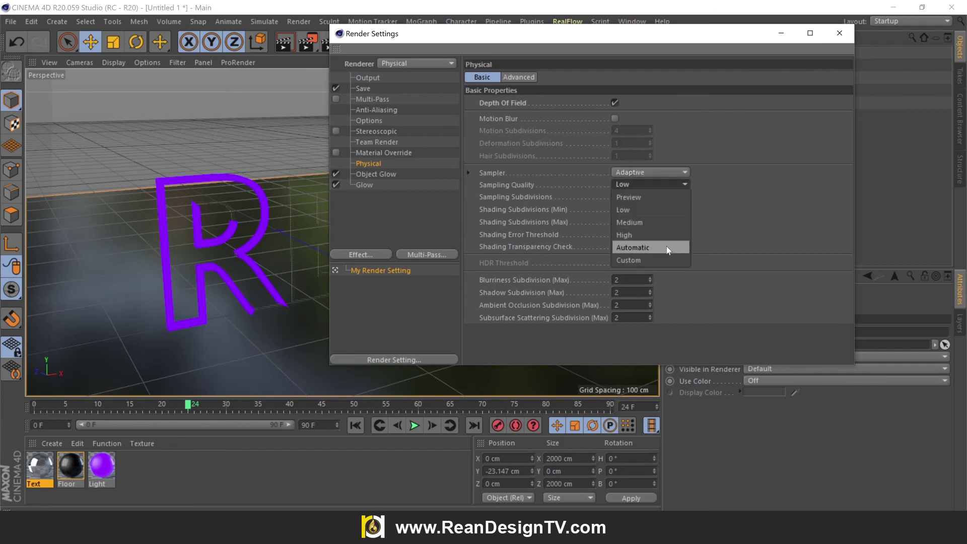
{"action": "left_click", "coordinate": [668, 248]}
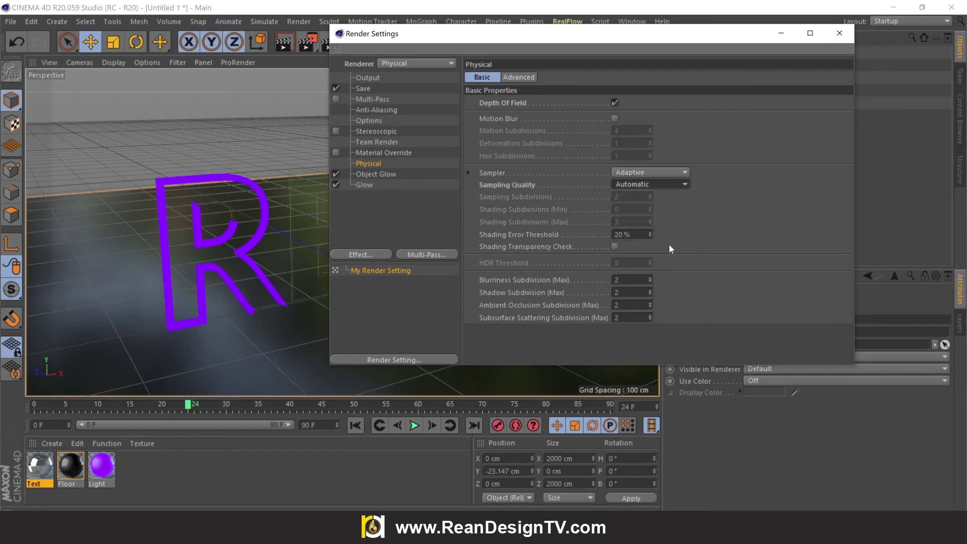
{"action": "left_click", "coordinate": [843, 33]}
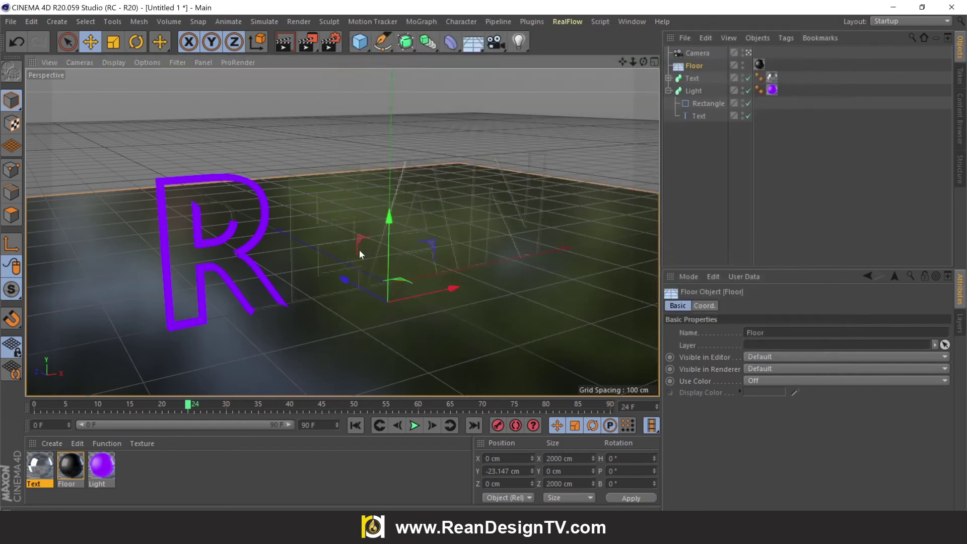
Select the camera and drag its focus distance from 2000 cm to about 592.5 cm on the R
{"action": "left_click", "coordinate": [749, 52]}
{"action": "left_click_drag", "start_coordinate": [645, 60], "coordinate": [539, 146]}
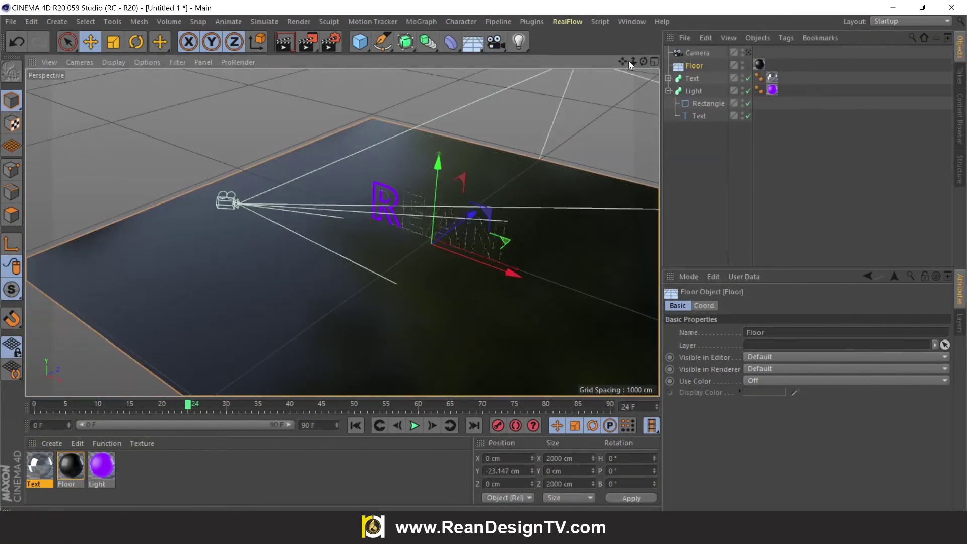
{"action": "left_click_drag", "start_coordinate": [623, 61], "coordinate": [454, 126]}
{"action": "left_click_drag", "start_coordinate": [343, 233], "coordinate": [655, 69]}
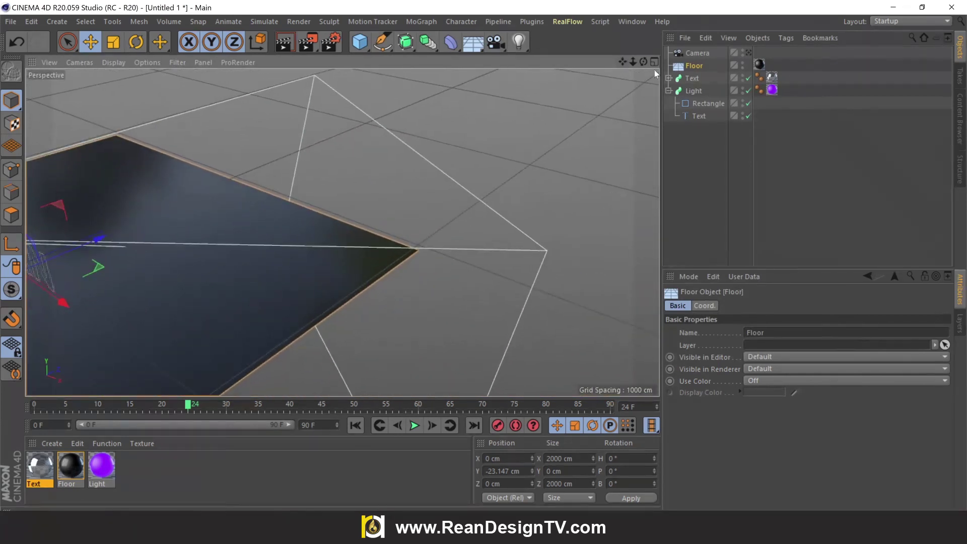
{"action": "left_click", "coordinate": [708, 54]}
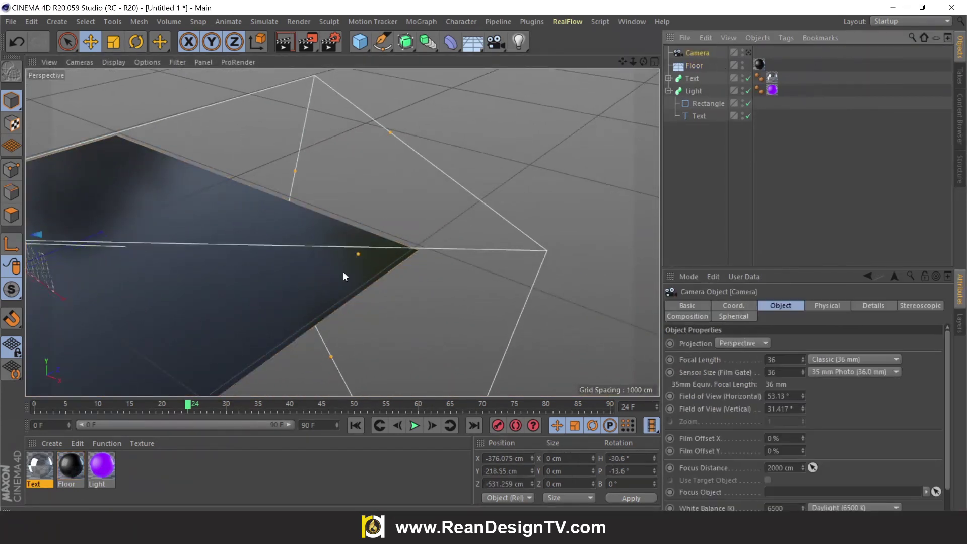
{"action": "left_click_drag", "start_coordinate": [358, 255], "coordinate": [107, 294]}
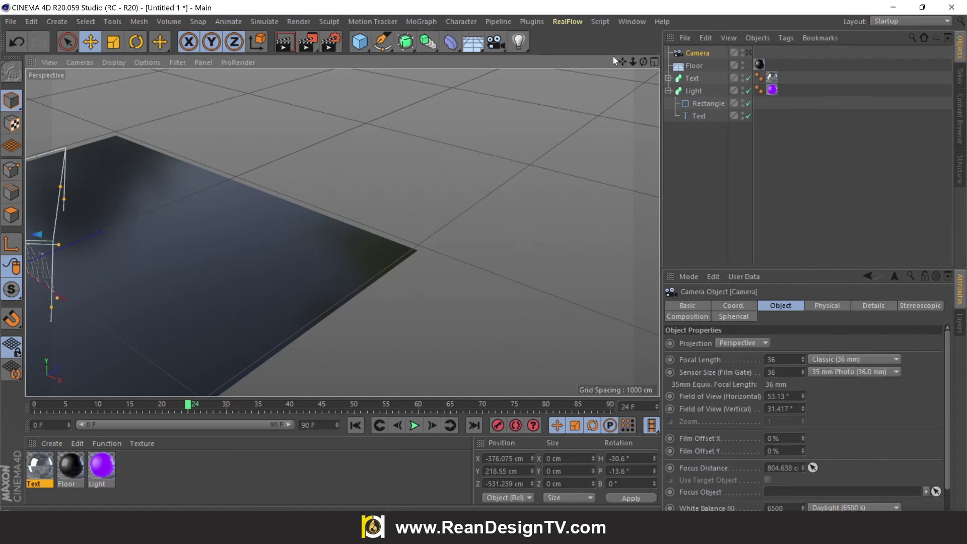
{"action": "left_click_drag", "start_coordinate": [623, 61], "coordinate": [277, 229]}
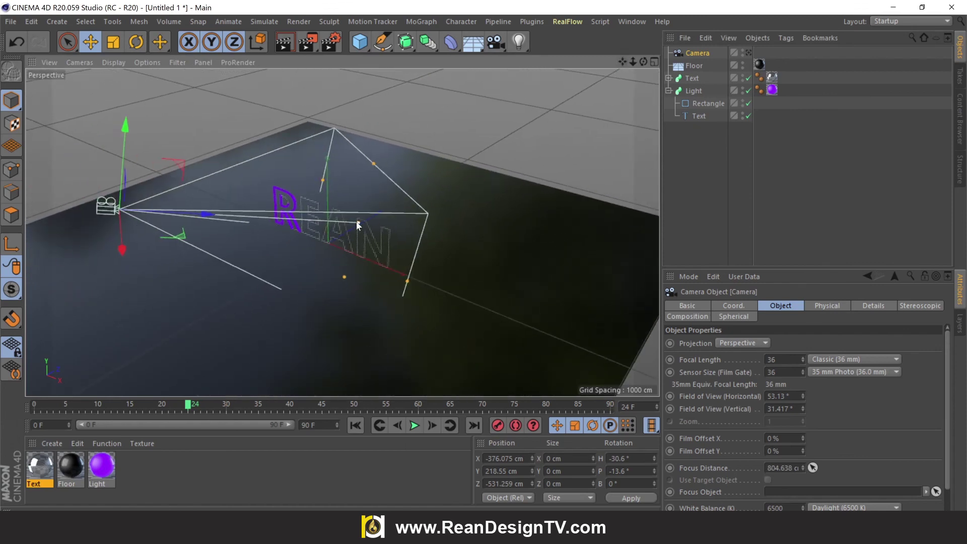
{"action": "left_click_drag", "start_coordinate": [358, 221], "coordinate": [303, 232]}
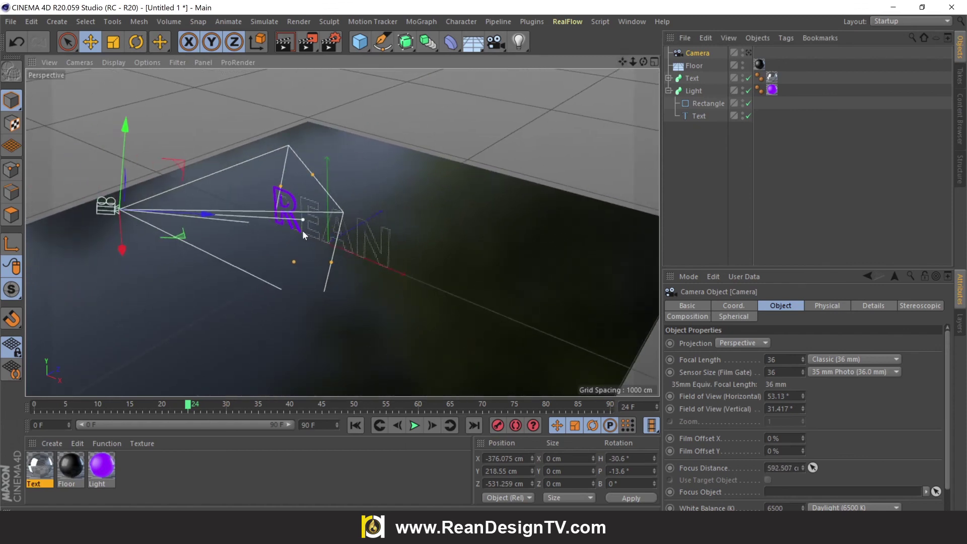
{"action": "left_click", "coordinate": [749, 52]}
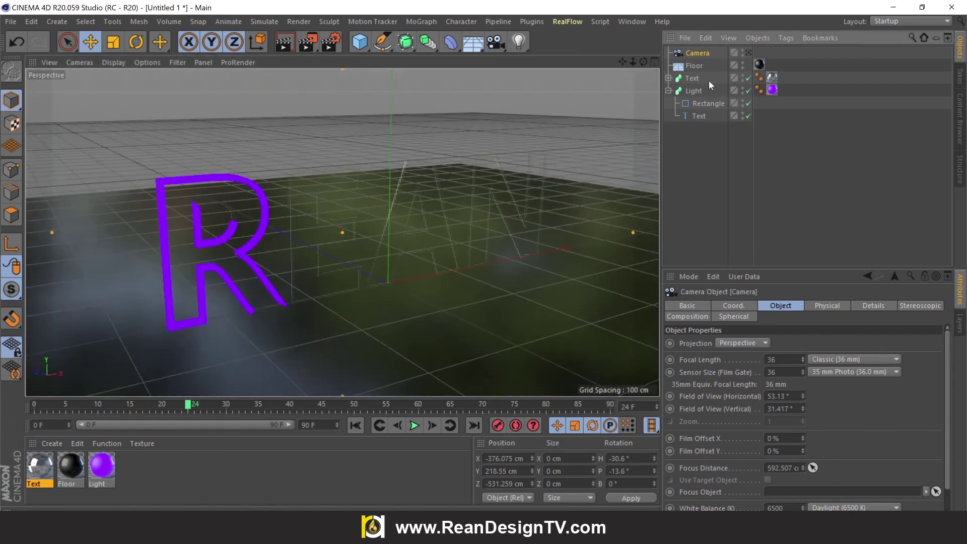
{"action": "left_click", "coordinate": [306, 43]}
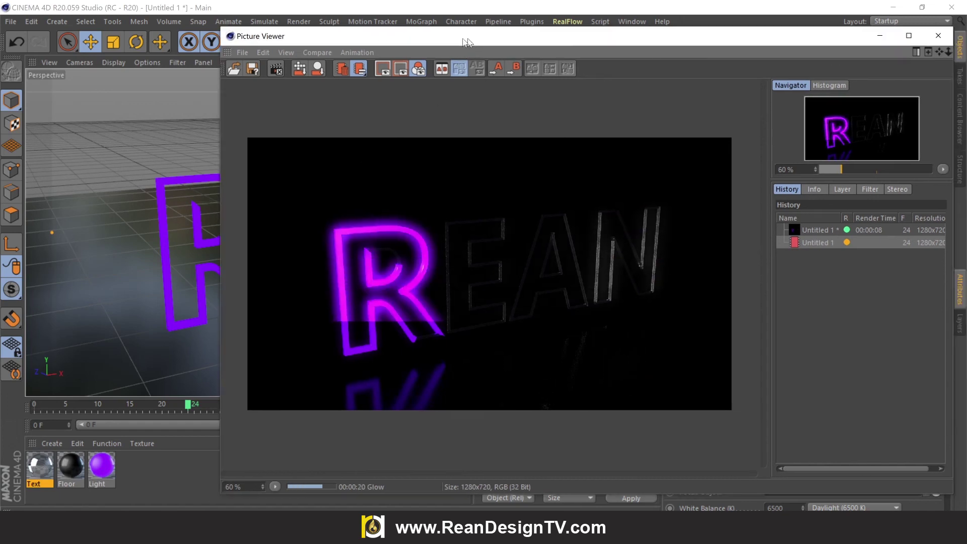
{"action": "left_click_drag", "start_coordinate": [480, 36], "coordinate": [386, 31]}
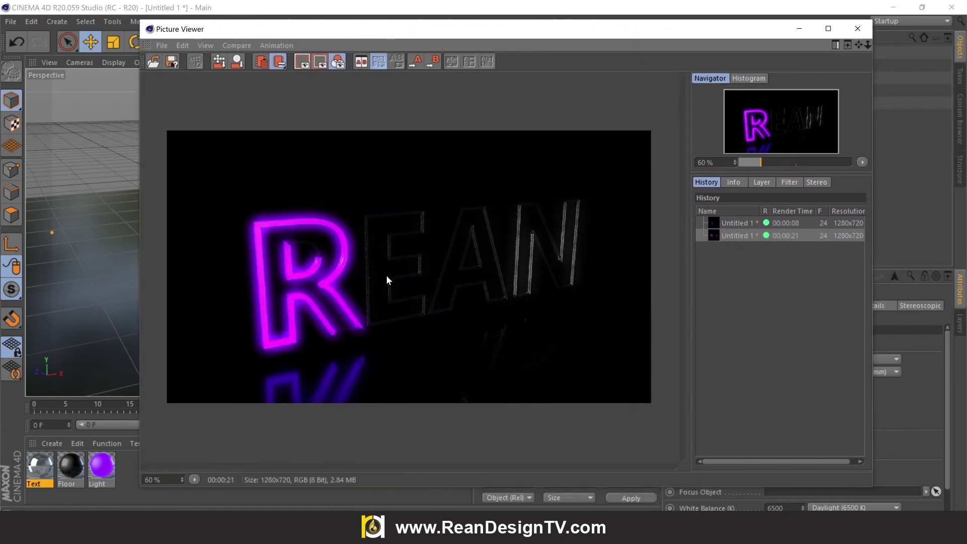
Close the test render and set the Render Settings save format to MP4
{"action": "left_click", "coordinate": [858, 29]}
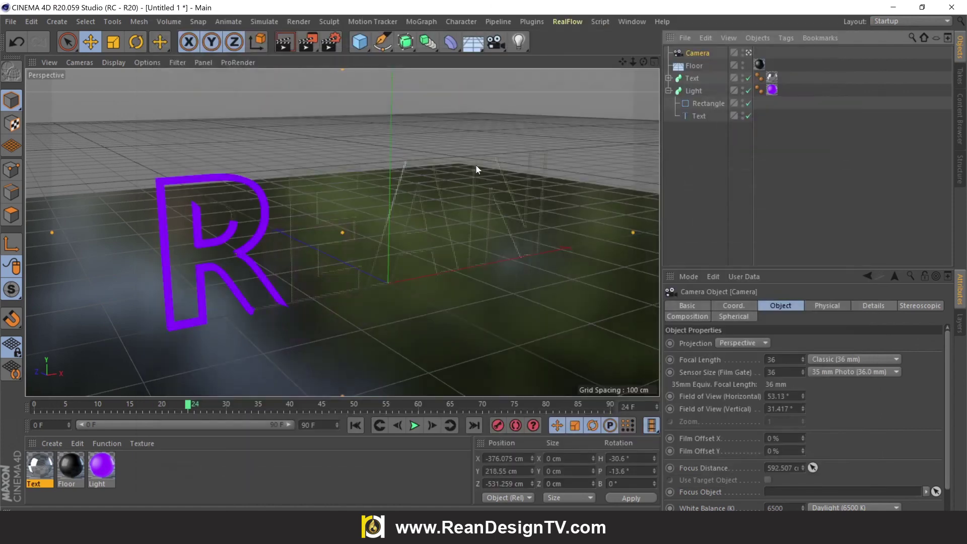
{"action": "left_click", "coordinate": [334, 47]}
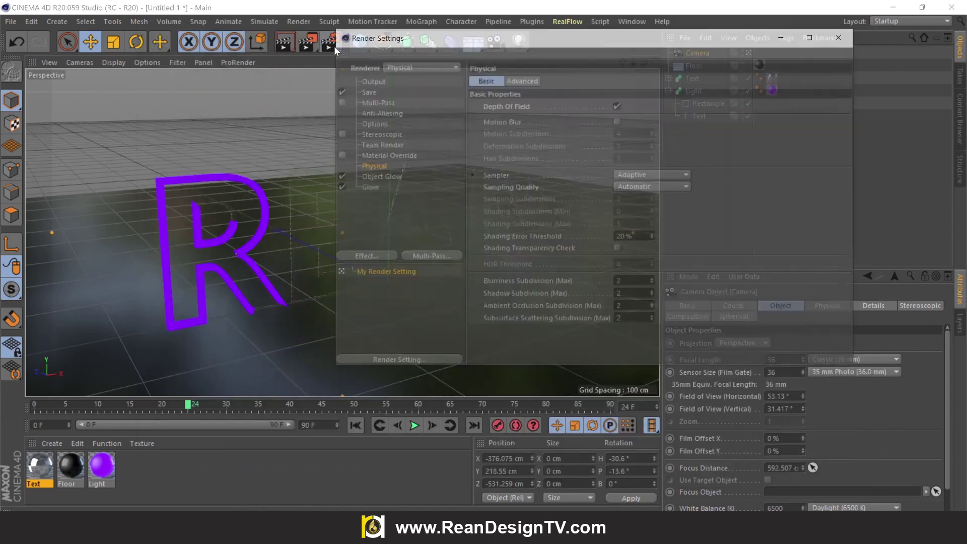
{"action": "left_click", "coordinate": [378, 104]}
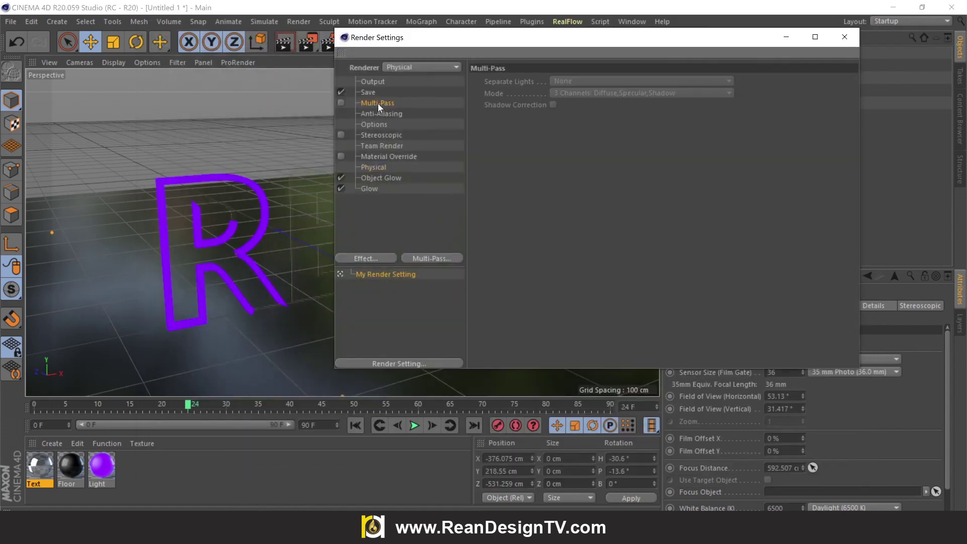
{"action": "left_click", "coordinate": [366, 93]}
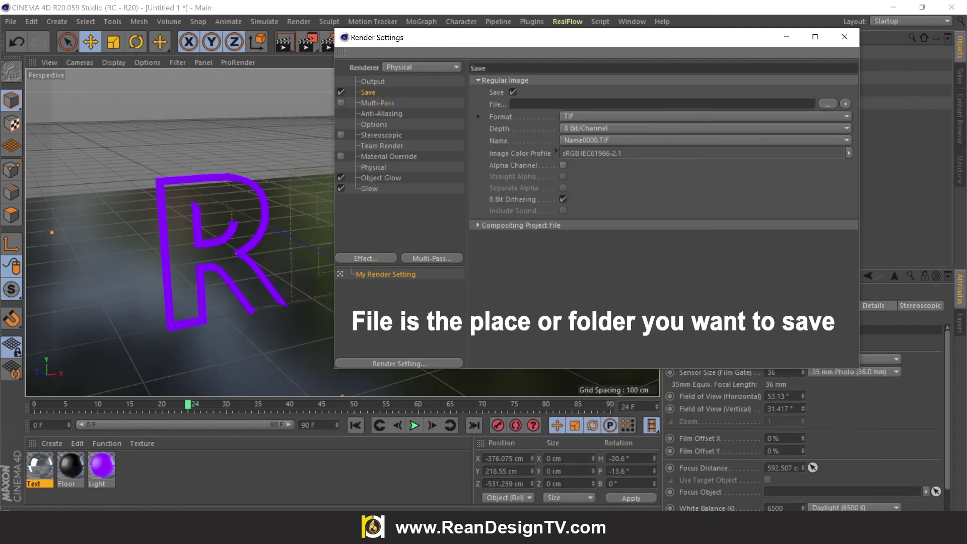
{"action": "left_click", "coordinate": [823, 118]}
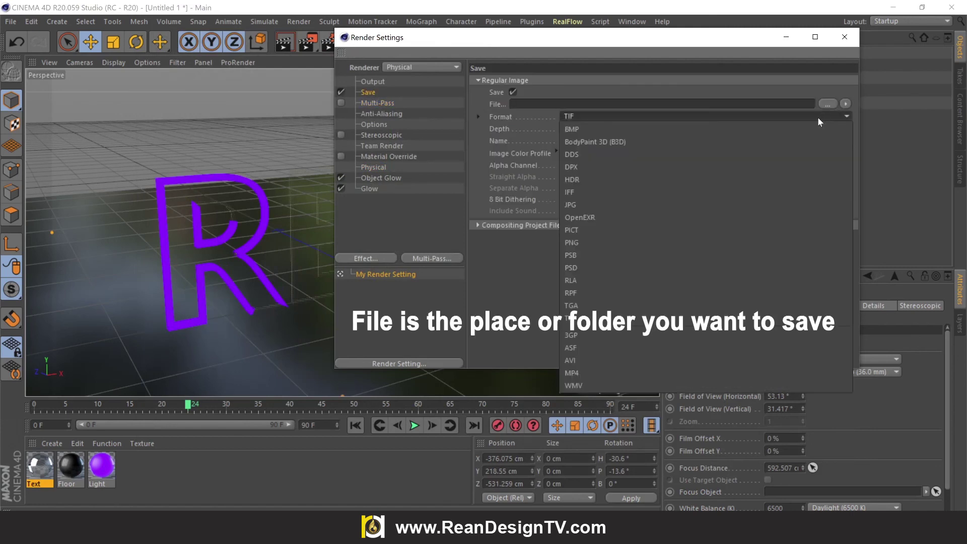
{"action": "left_click", "coordinate": [595, 373]}
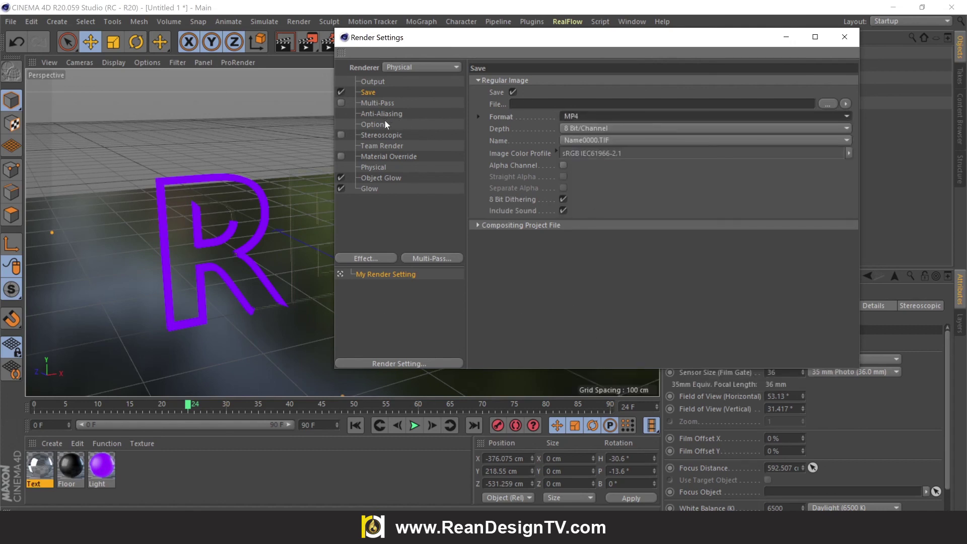
{"action": "left_click", "coordinate": [477, 226]}
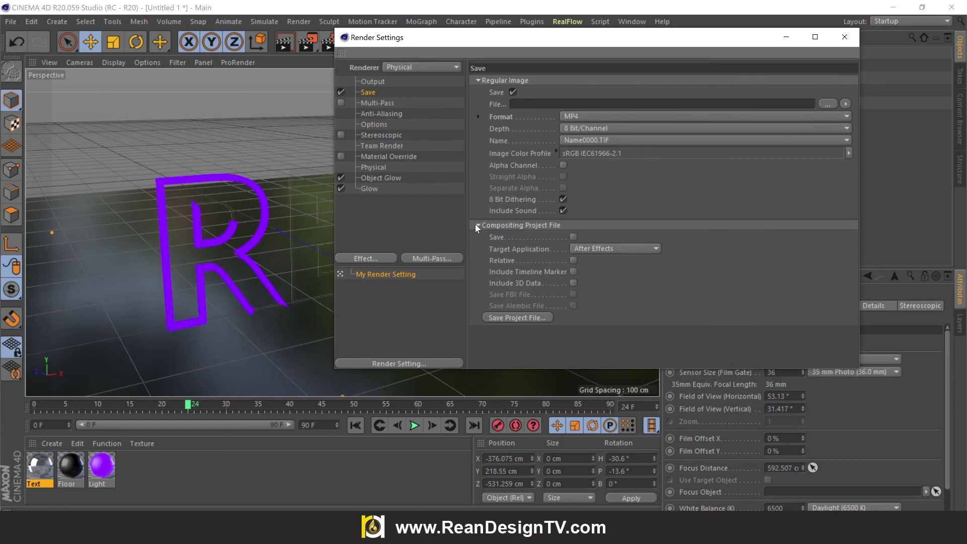
{"action": "left_click", "coordinate": [477, 226]}
Set the output Frame Range to All Frames, 0 to 90, and close Render Settings
{"action": "left_click", "coordinate": [378, 113]}
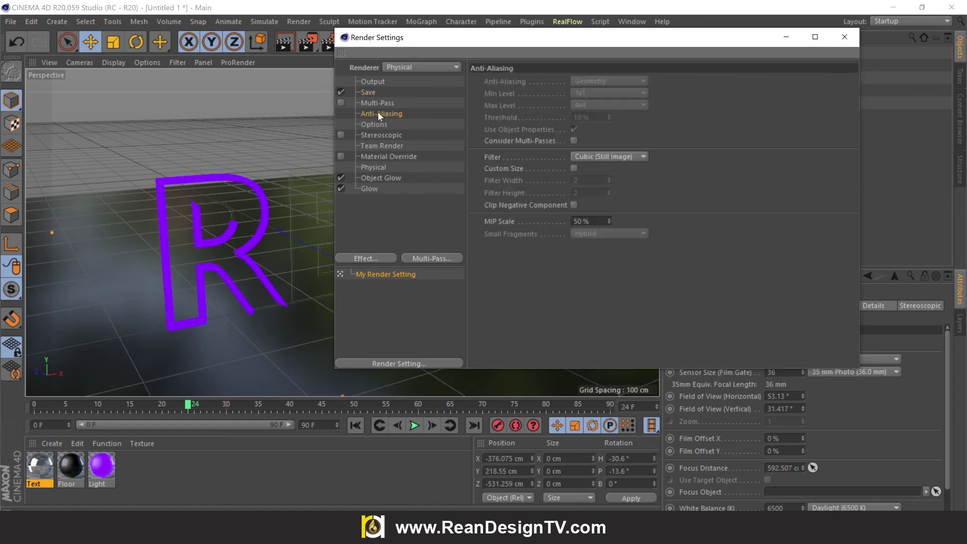
{"action": "left_click", "coordinate": [380, 106]}
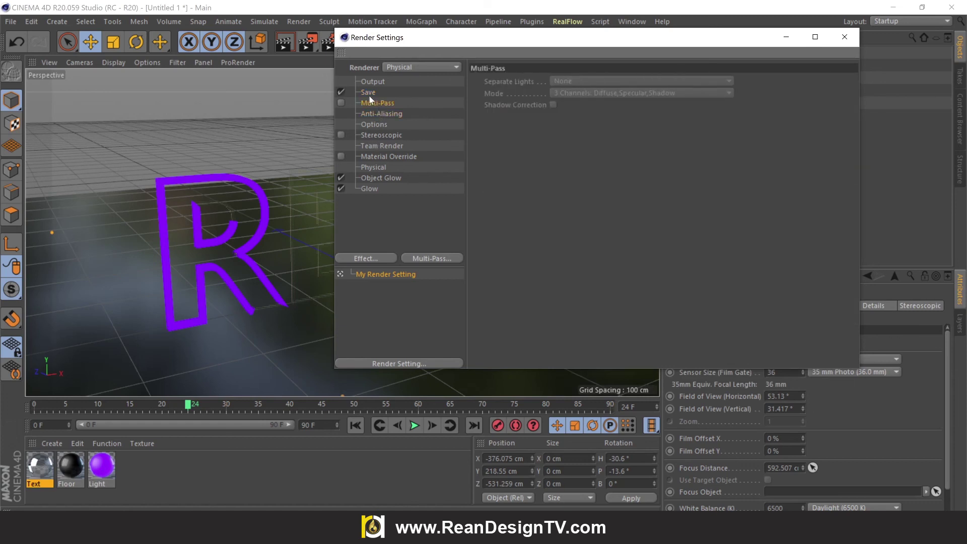
{"action": "left_click", "coordinate": [370, 92]}
{"action": "left_click", "coordinate": [374, 81]}
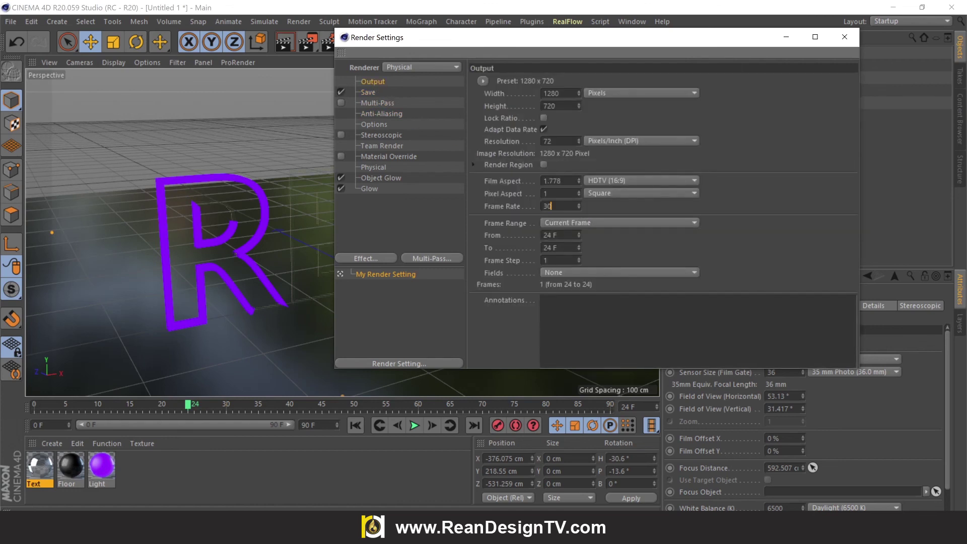
{"action": "left_click", "coordinate": [567, 223]}
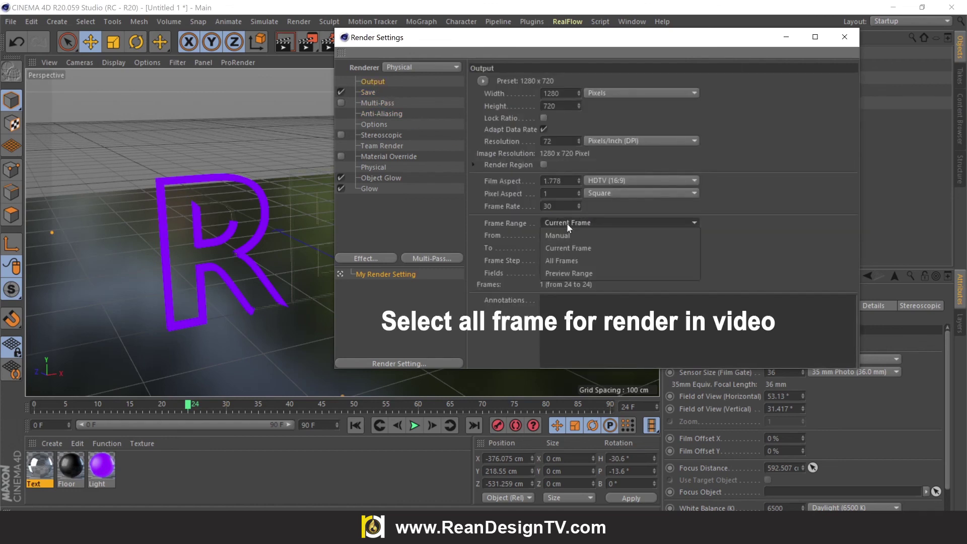
{"action": "left_click", "coordinate": [579, 254]}
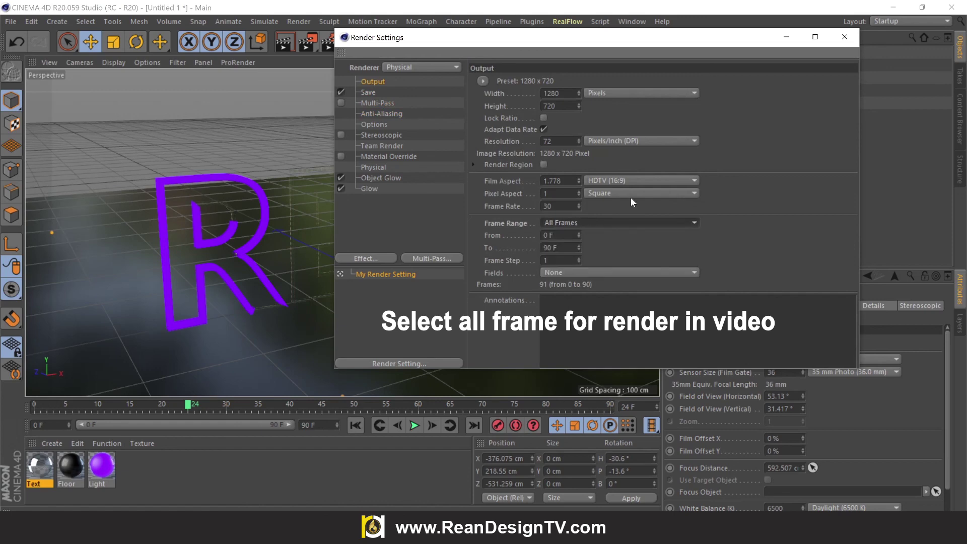
{"action": "left_click", "coordinate": [845, 37]}
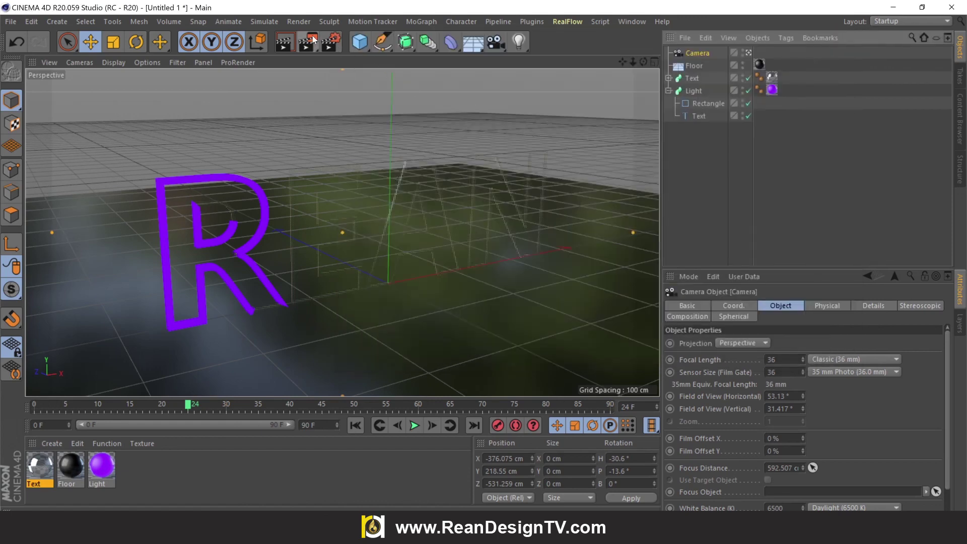
Render the 91-frame animation to the Picture Viewer without a file name, moving its window aside
{"action": "left_click", "coordinate": [311, 41]}
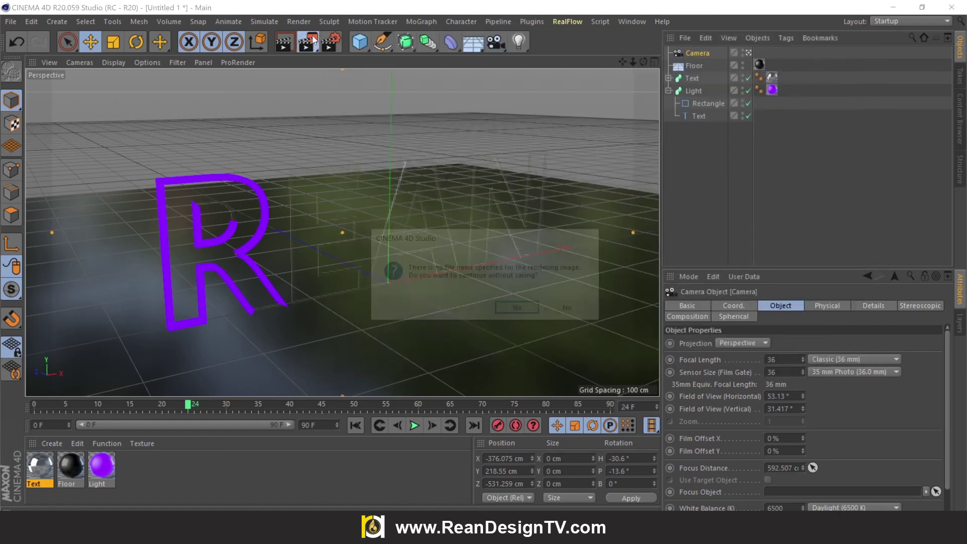
{"action": "left_click", "coordinate": [519, 309]}
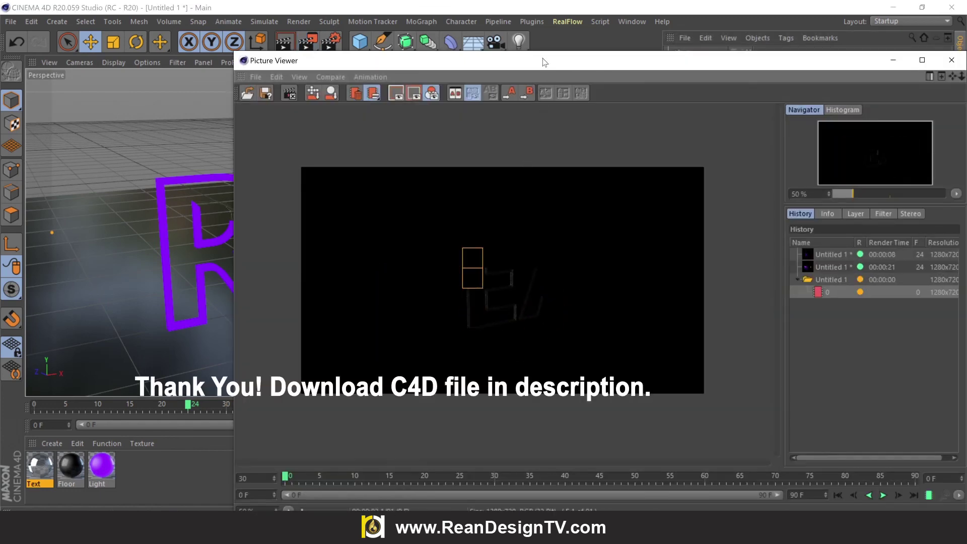
{"action": "left_click_drag", "start_coordinate": [540, 62], "coordinate": [378, 16]}
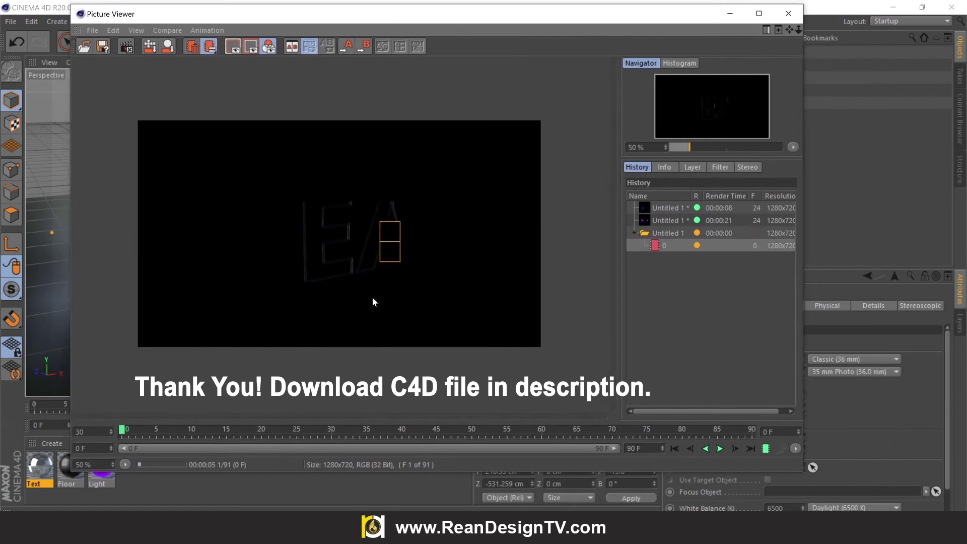